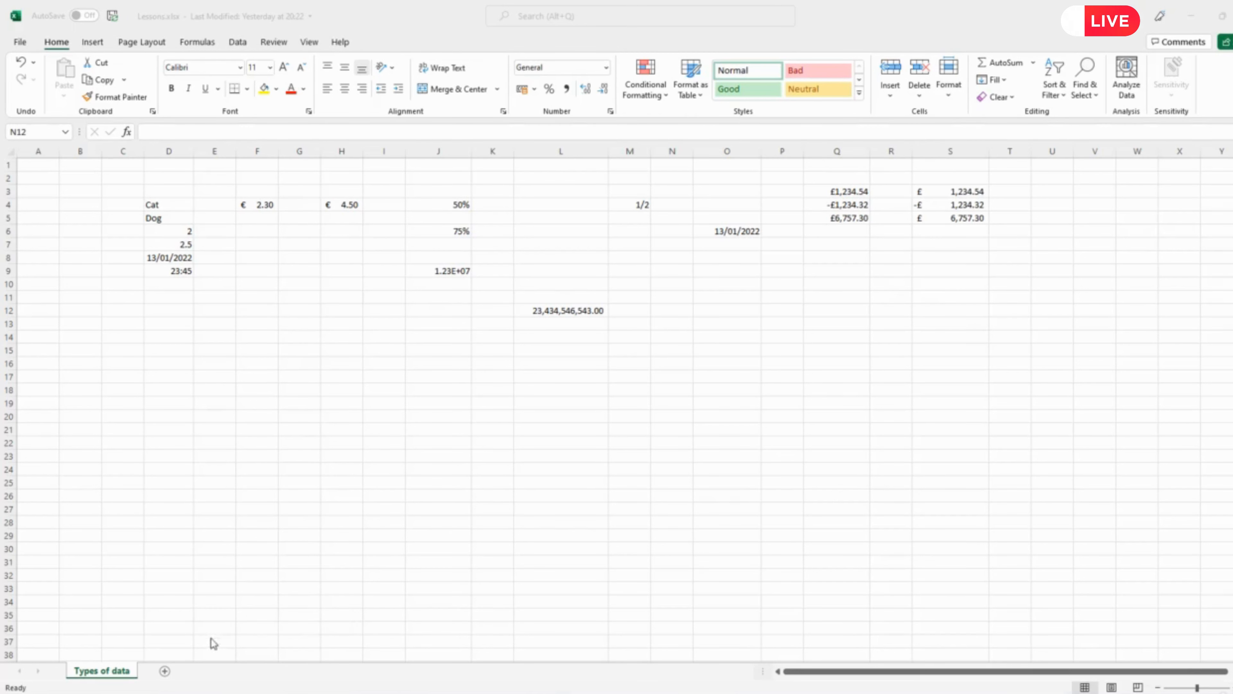
- Add a new worksheet and name it "Formatting data"
{"action": "left_click", "coordinate": [165, 672]}
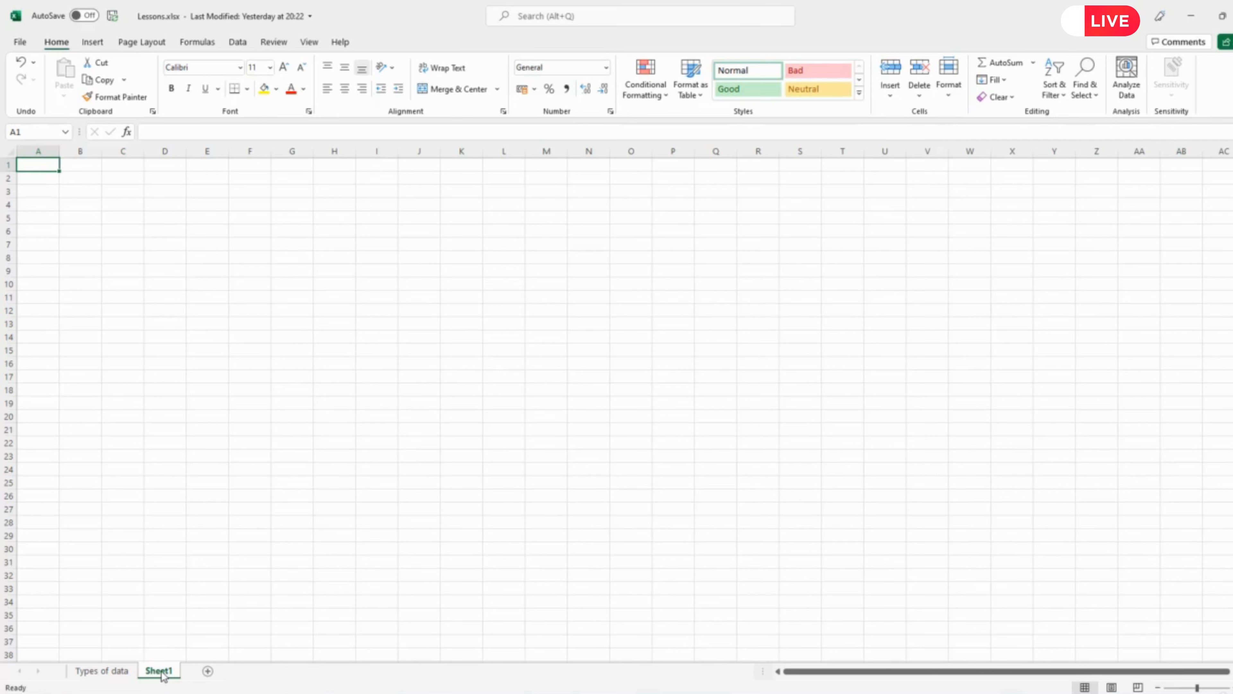
{"action": "double_click", "coordinate": [162, 673]}
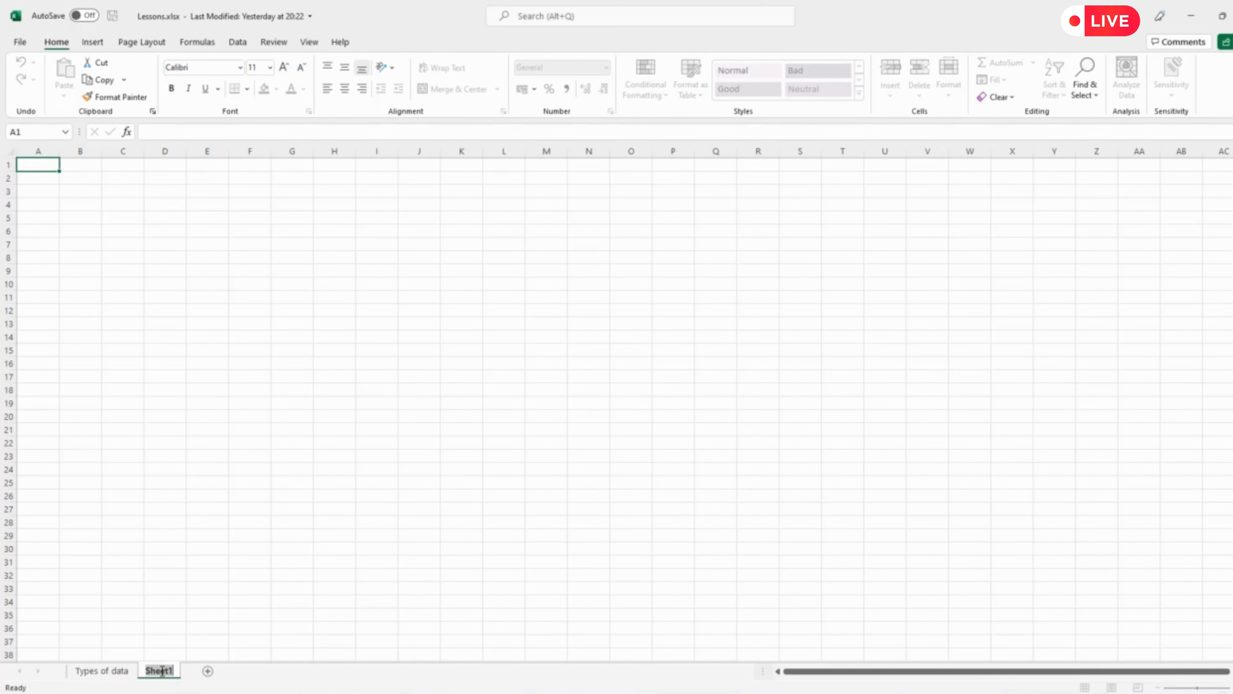
{"action": "type", "text": "Formatting"}
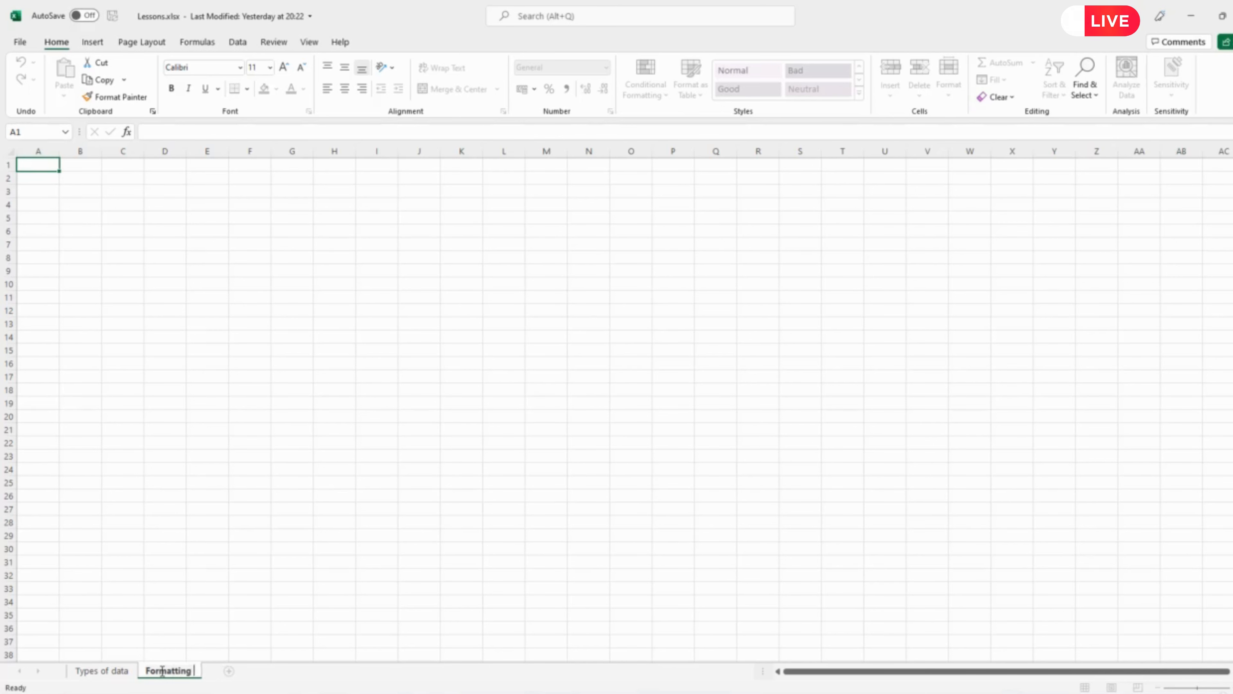
{"action": "type", "text": " data"}
{"action": "key", "text": "Return"}
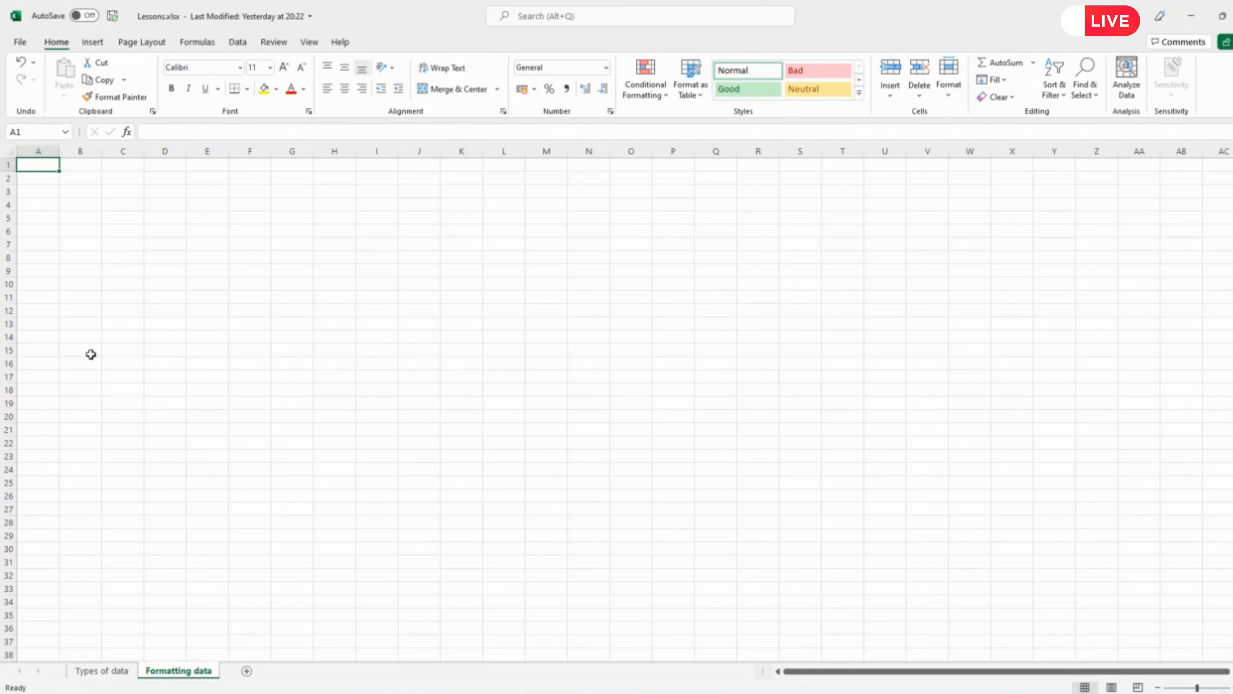
- Enter "Cat" in cell B3 and "Dog" in cell B4
{"action": "left_click", "coordinate": [76, 192]}
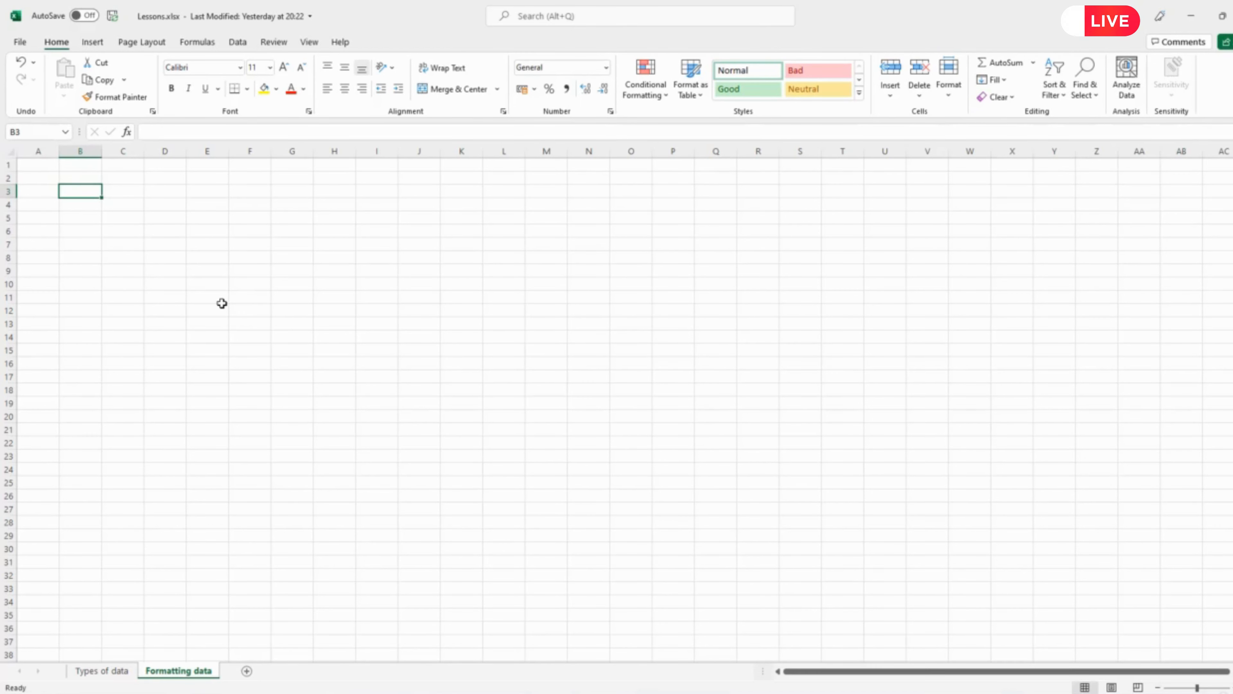
{"action": "type", "text": "Cat"}
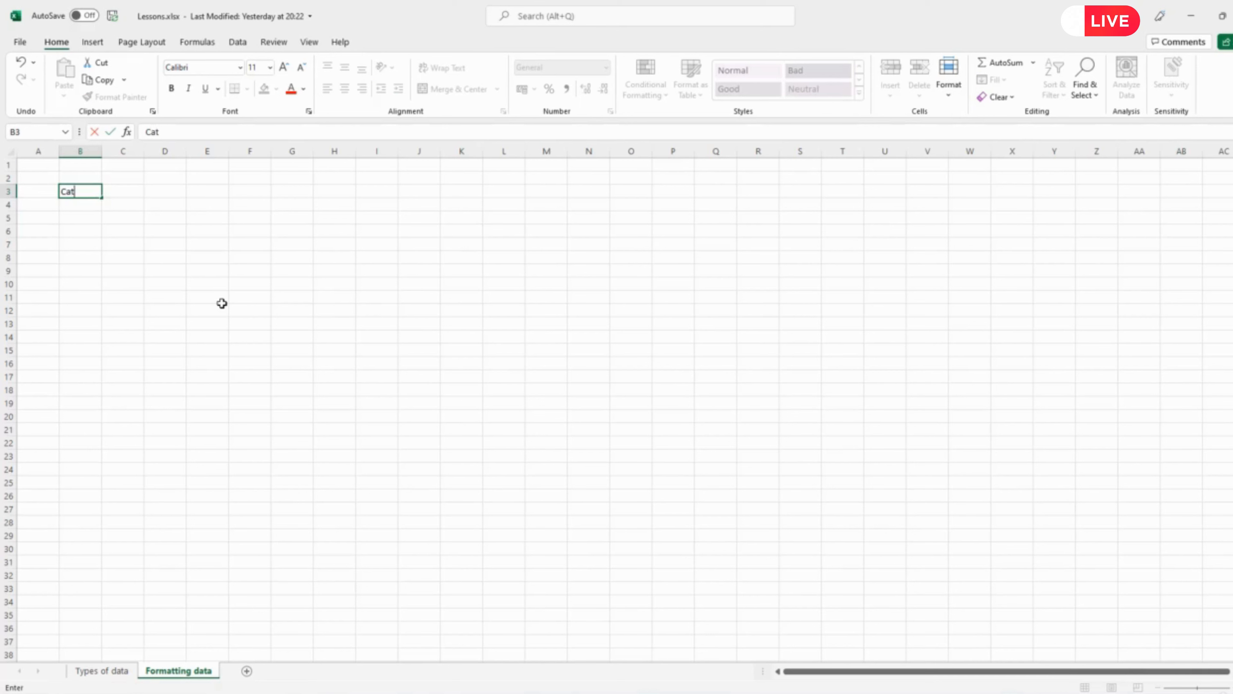
{"action": "key", "text": "Return"}
{"action": "type", "text": "Dog"}
{"action": "key", "text": "Return"}
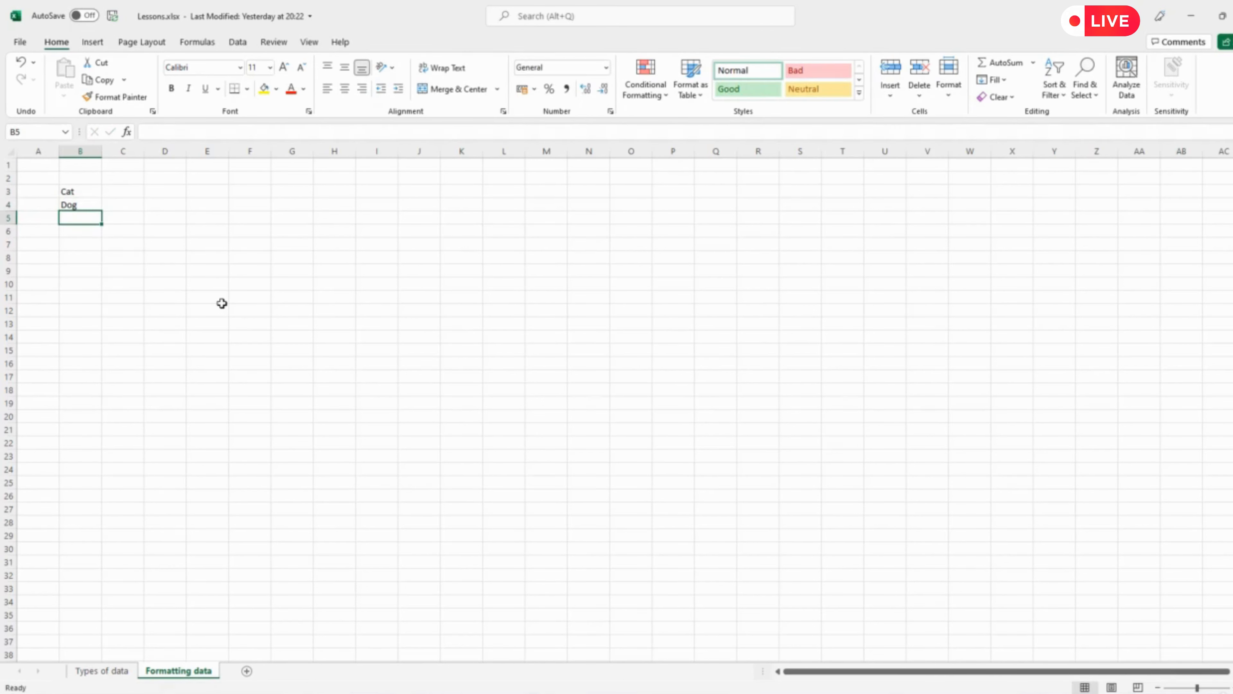
- Set the font of "Cat" in B3 to Anonymous Pro at size 26
{"action": "left_click", "coordinate": [84, 193]}
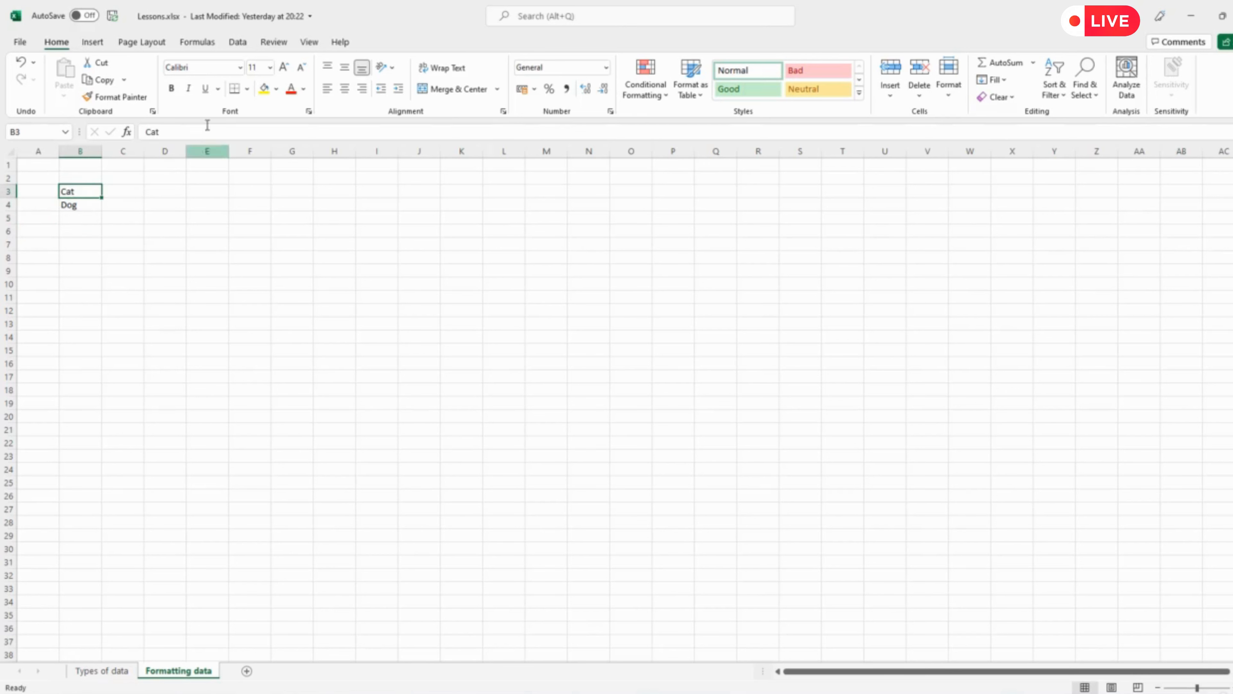
{"action": "left_click", "coordinate": [240, 68]}
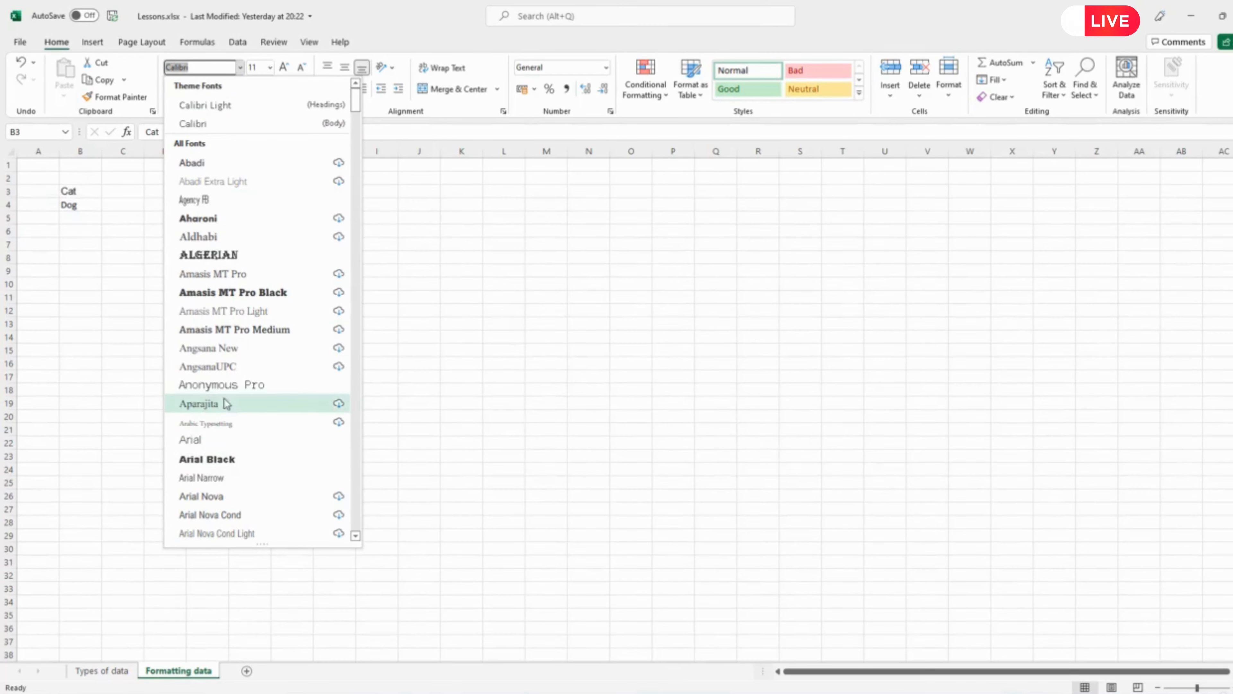
{"action": "left_click", "coordinate": [223, 384]}
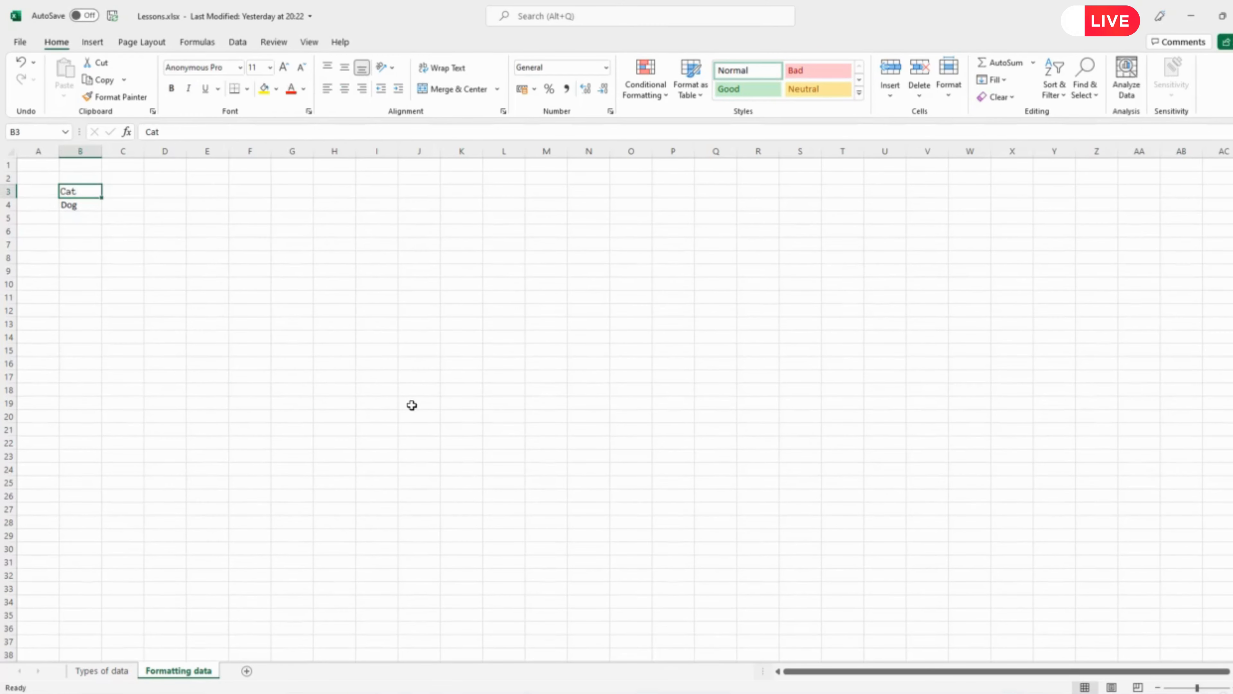
{"action": "left_click", "coordinate": [271, 67]}
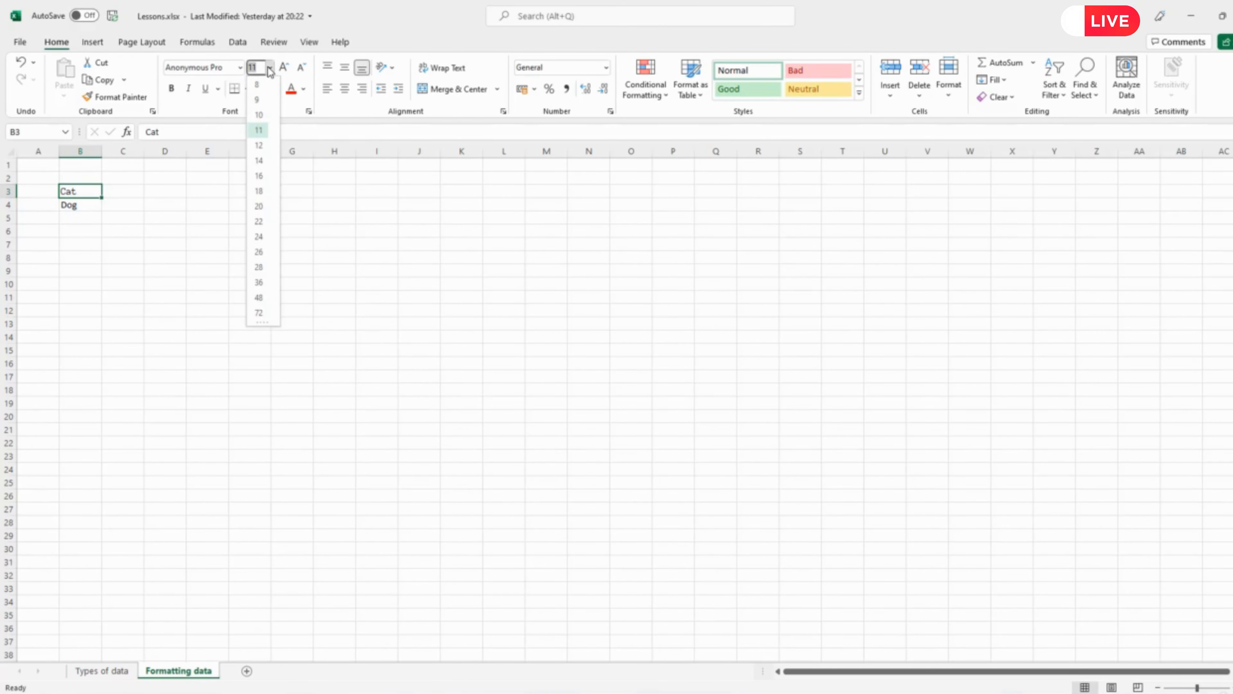
{"action": "left_click", "coordinate": [259, 252]}
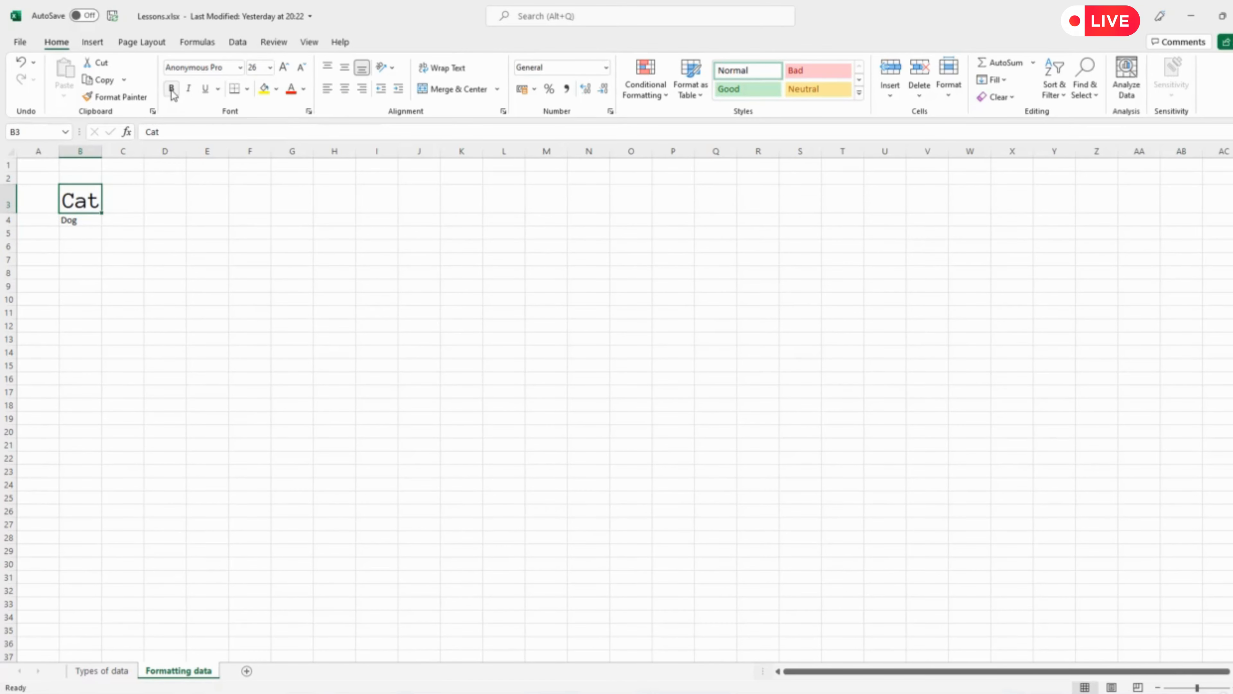
- Make "Cat" in B3 bold and italic with a double underline
{"action": "left_click", "coordinate": [171, 88]}
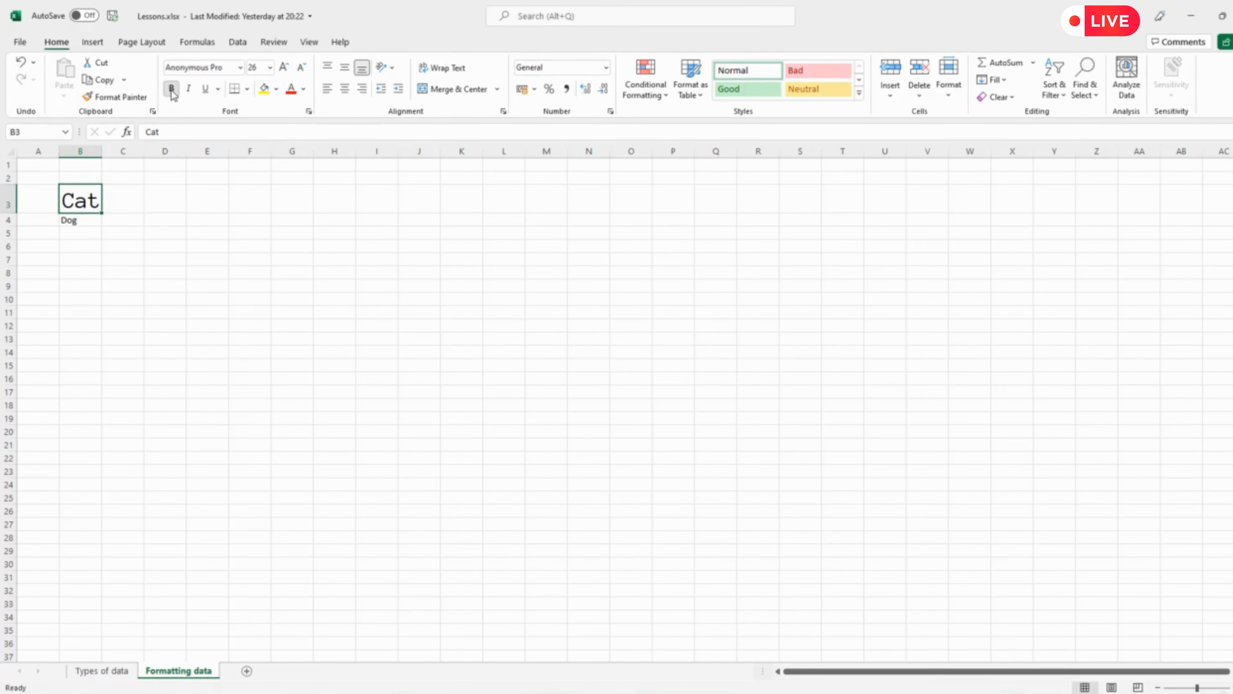
{"action": "left_click", "coordinate": [189, 89]}
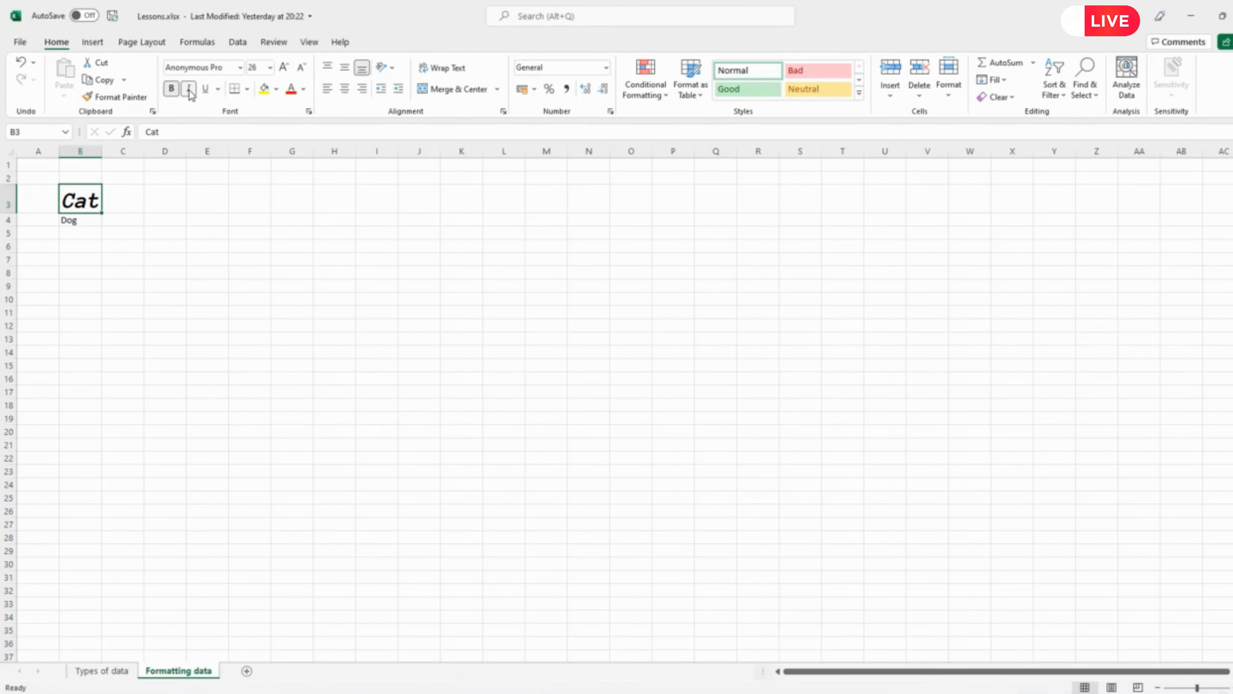
{"action": "left_click", "coordinate": [206, 89]}
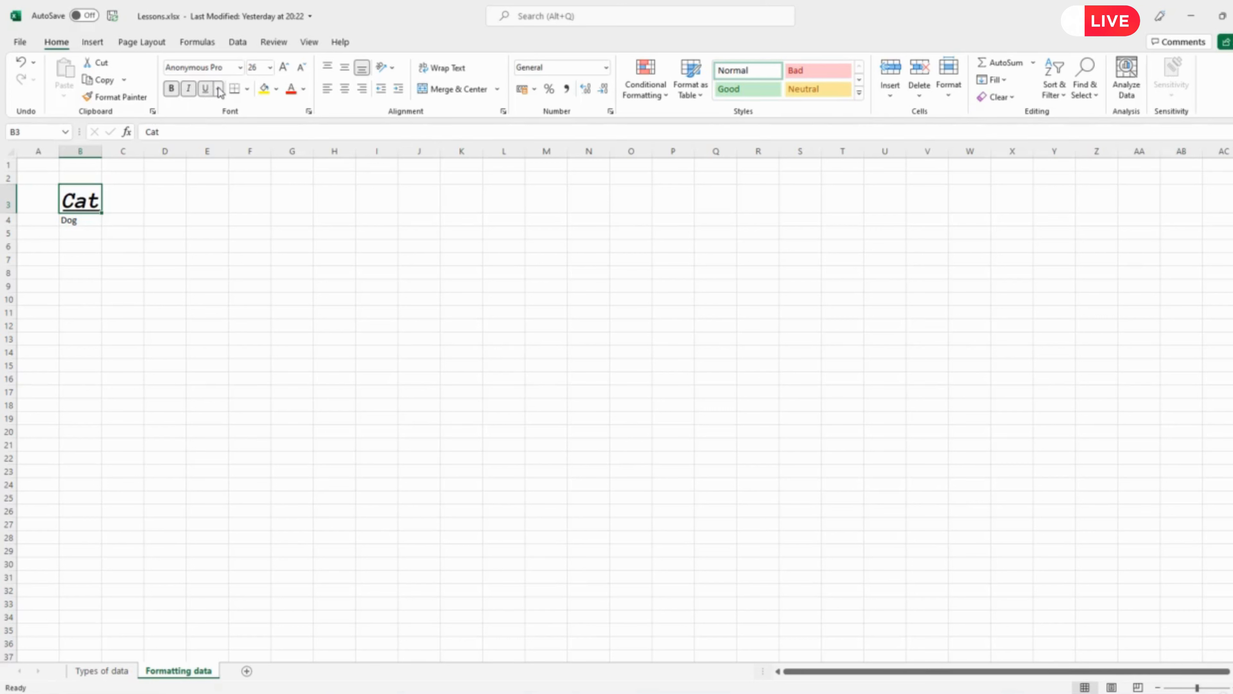
{"action": "left_click", "coordinate": [218, 89]}
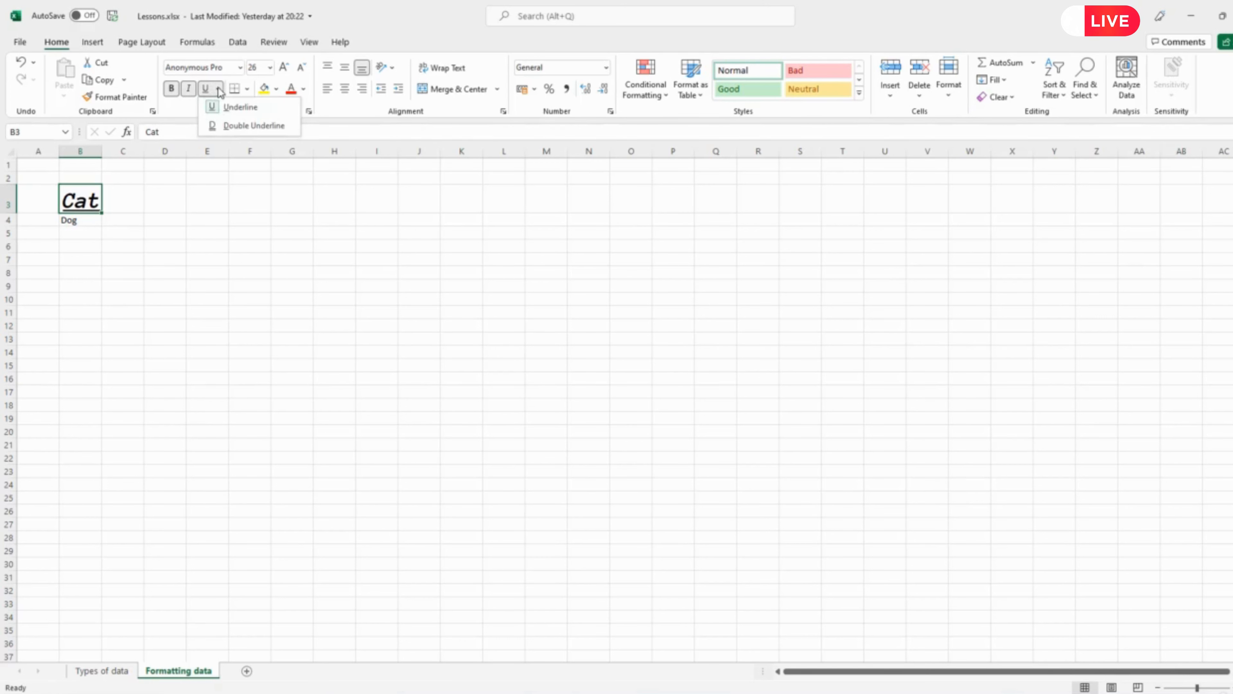
{"action": "left_click", "coordinate": [238, 127]}
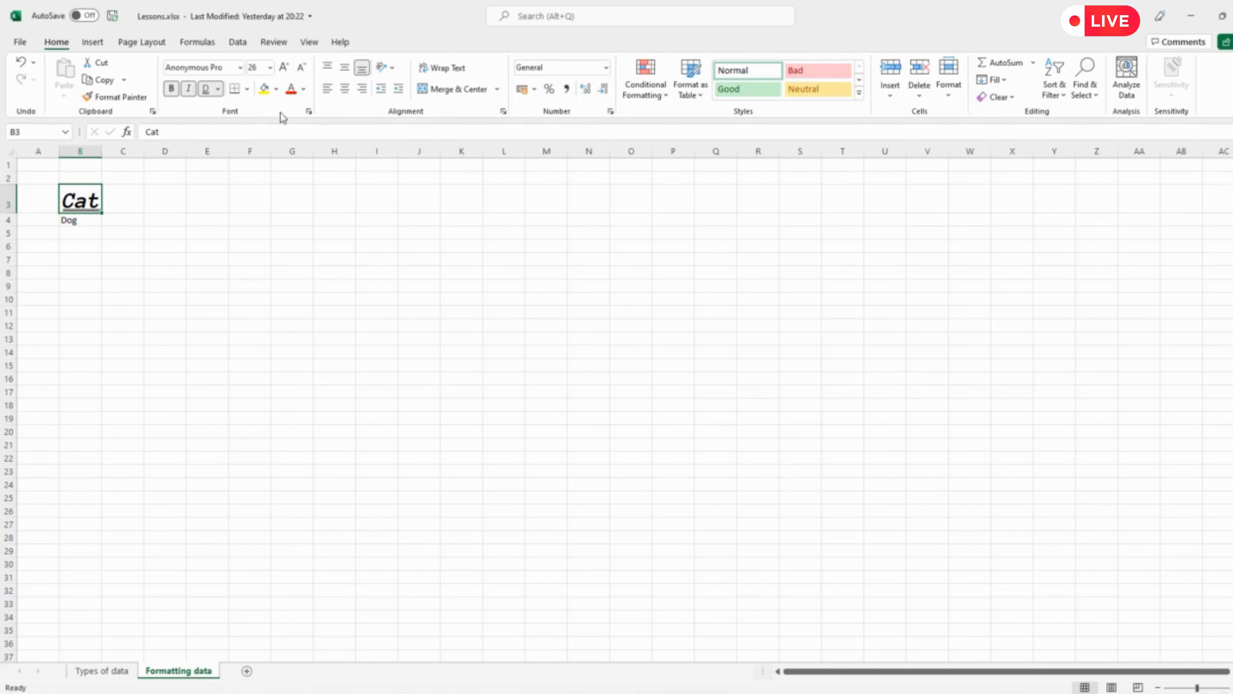
- Colour the "Cat" text red, and replace that with the darkest shade of the blue theme colour
{"action": "left_click", "coordinate": [292, 90]}
{"action": "left_click", "coordinate": [304, 92]}
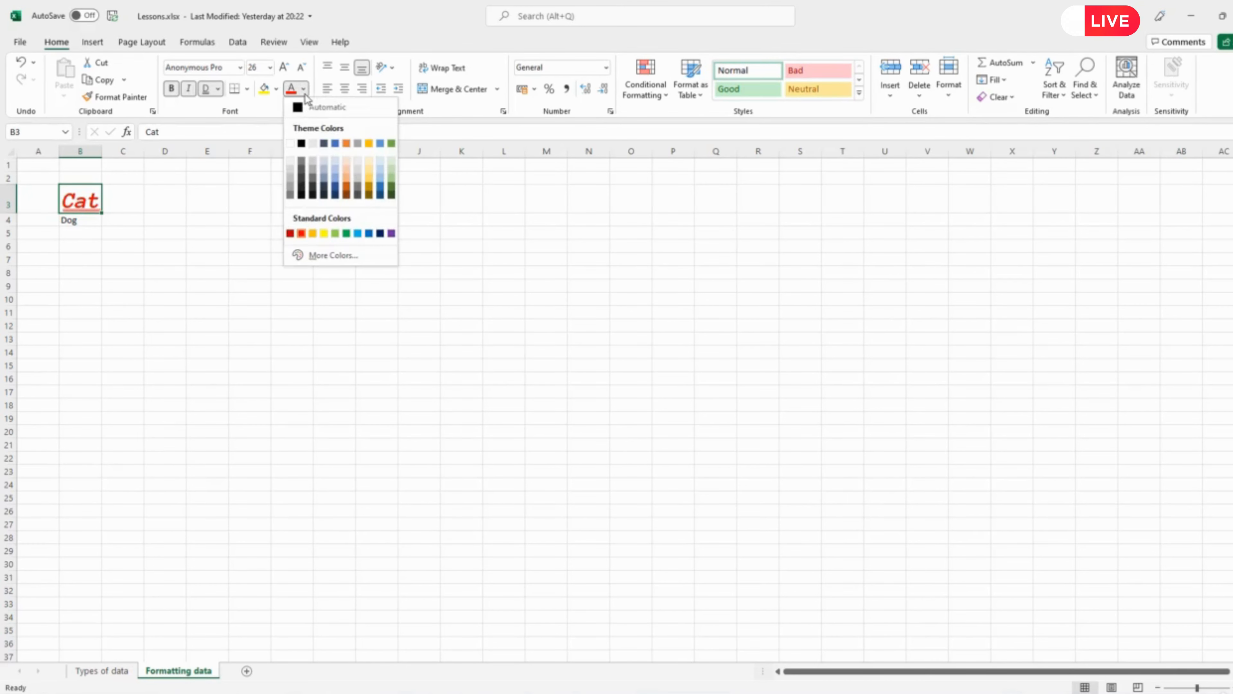
{"action": "left_click", "coordinate": [337, 194]}
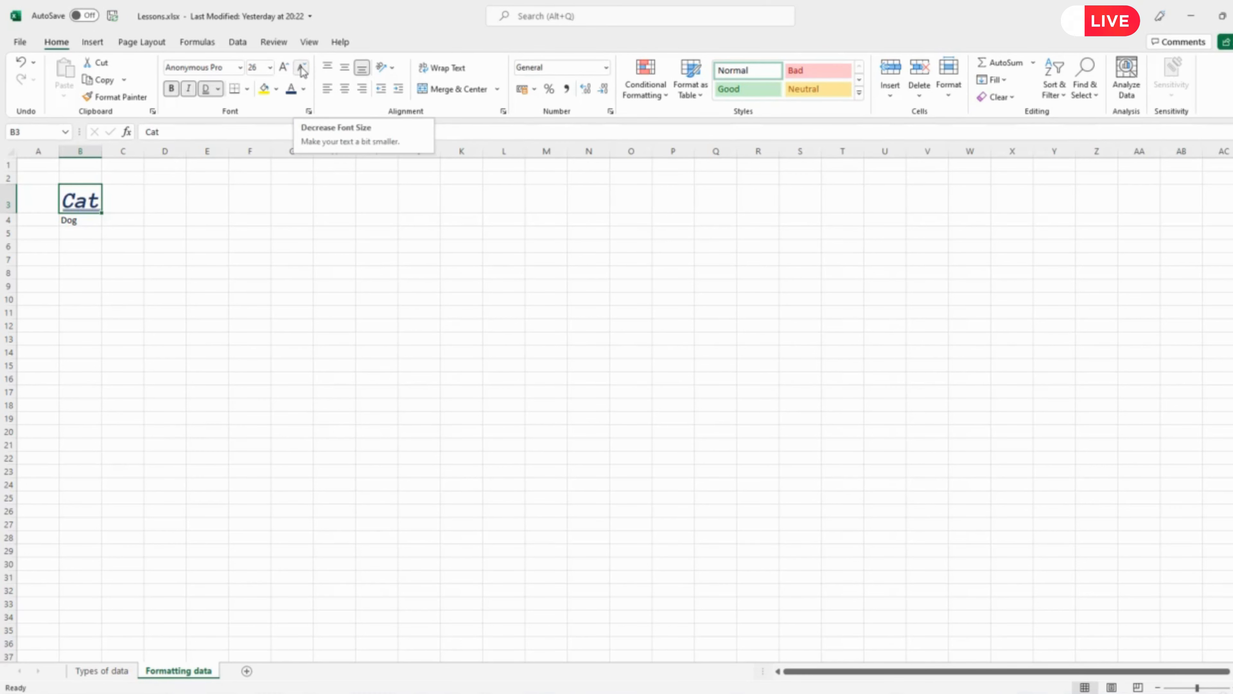
- Increase the font size of "Cat" by three increments, and reduce it stepwise to 24
{"action": "left_click", "coordinate": [286, 68]}
{"action": "left_click", "coordinate": [288, 69]}
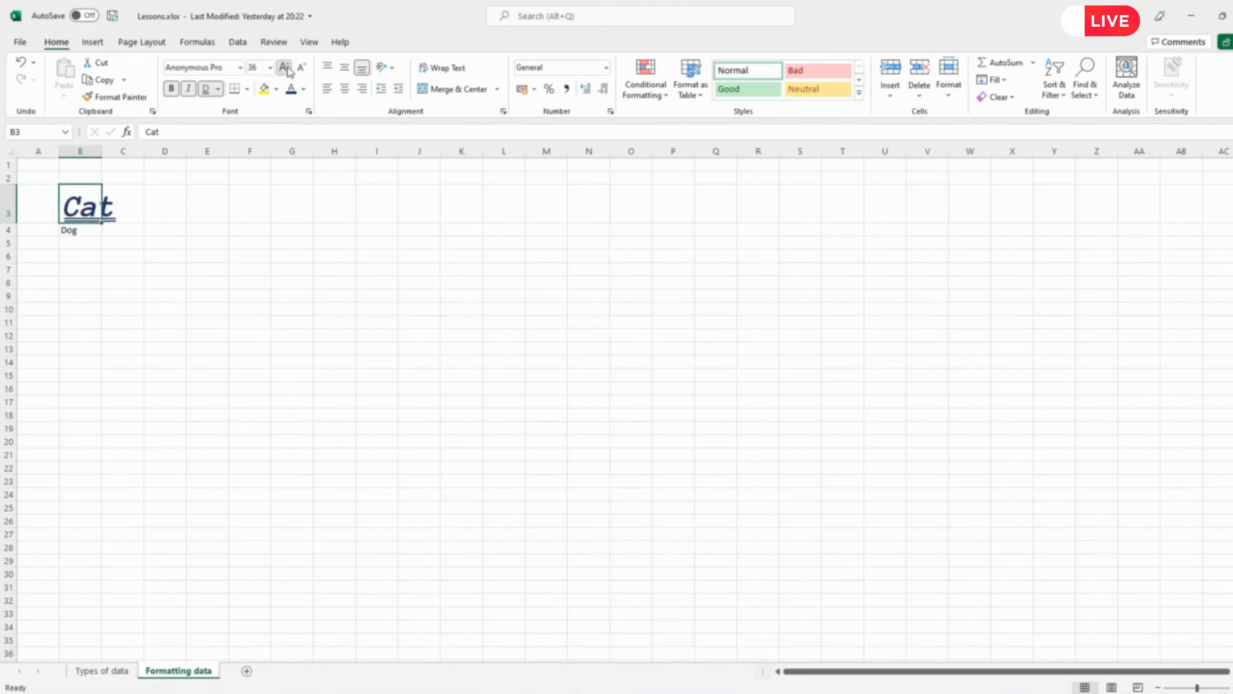
{"action": "left_click", "coordinate": [288, 69]}
{"action": "left_click", "coordinate": [305, 70]}
{"action": "left_click", "coordinate": [305, 70]}
{"action": "left_click", "coordinate": [306, 70]}
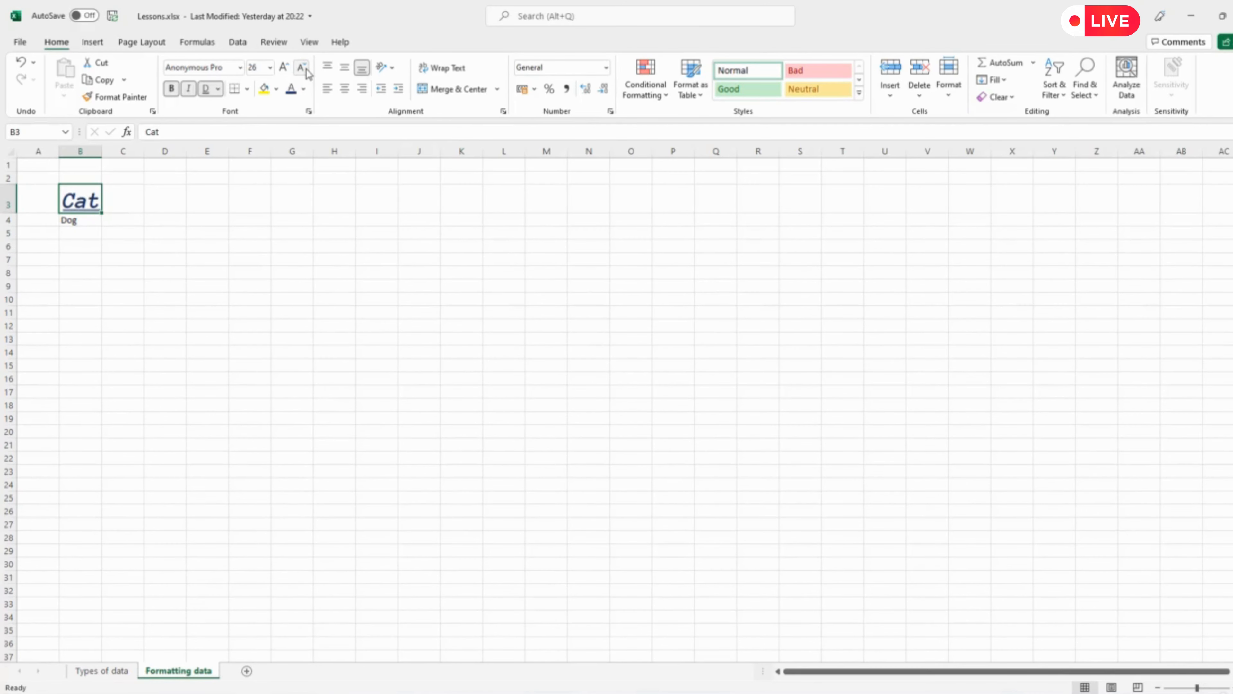
{"action": "left_click", "coordinate": [306, 71]}
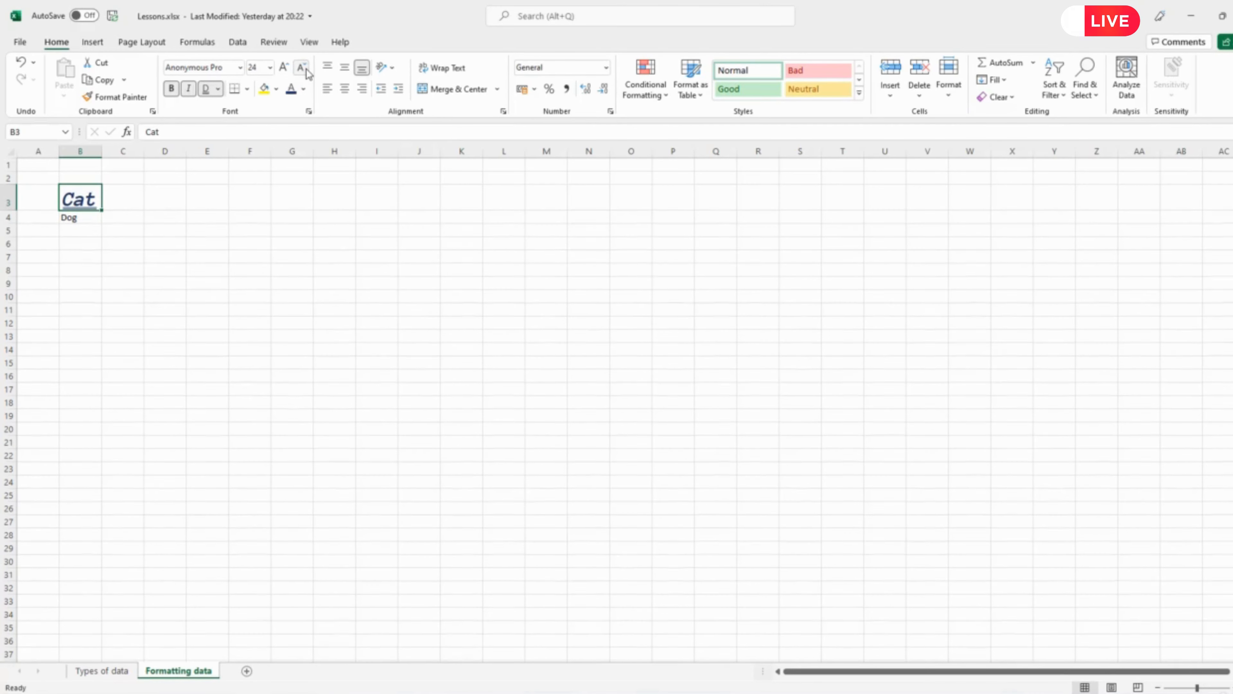
{"action": "left_click", "coordinate": [169, 243]}
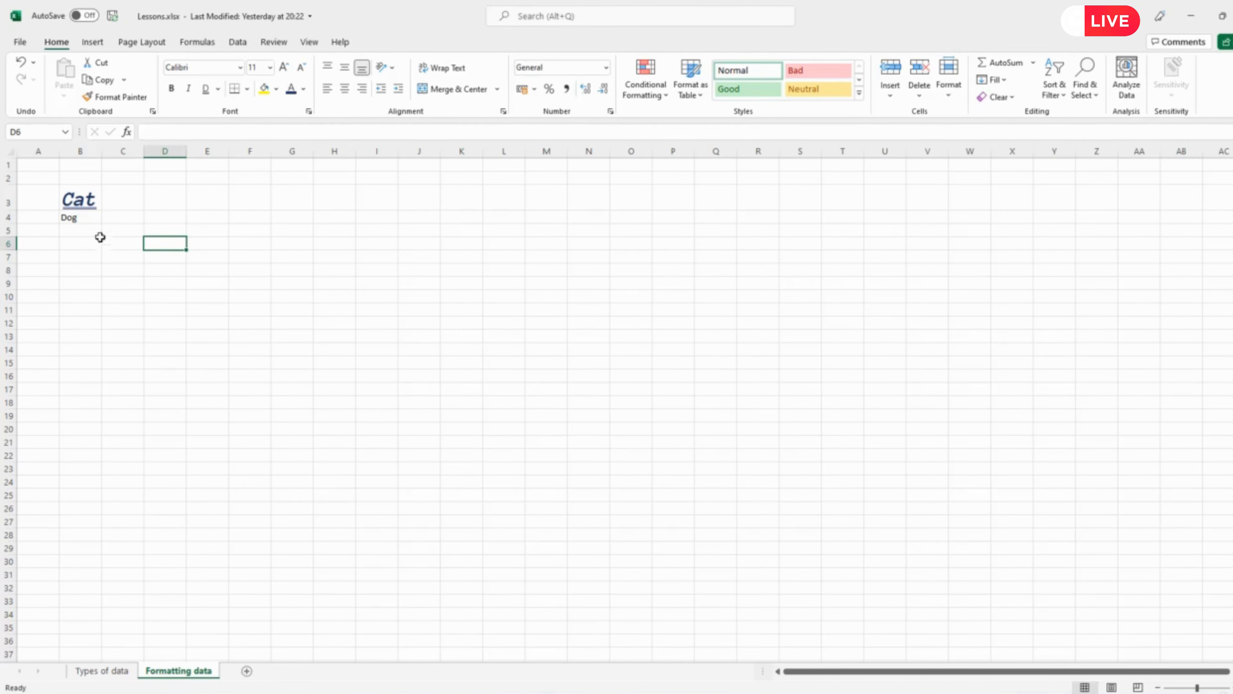
- Remove the underline and italic formatting from "Cat" in B3
{"action": "left_click", "coordinate": [91, 200]}
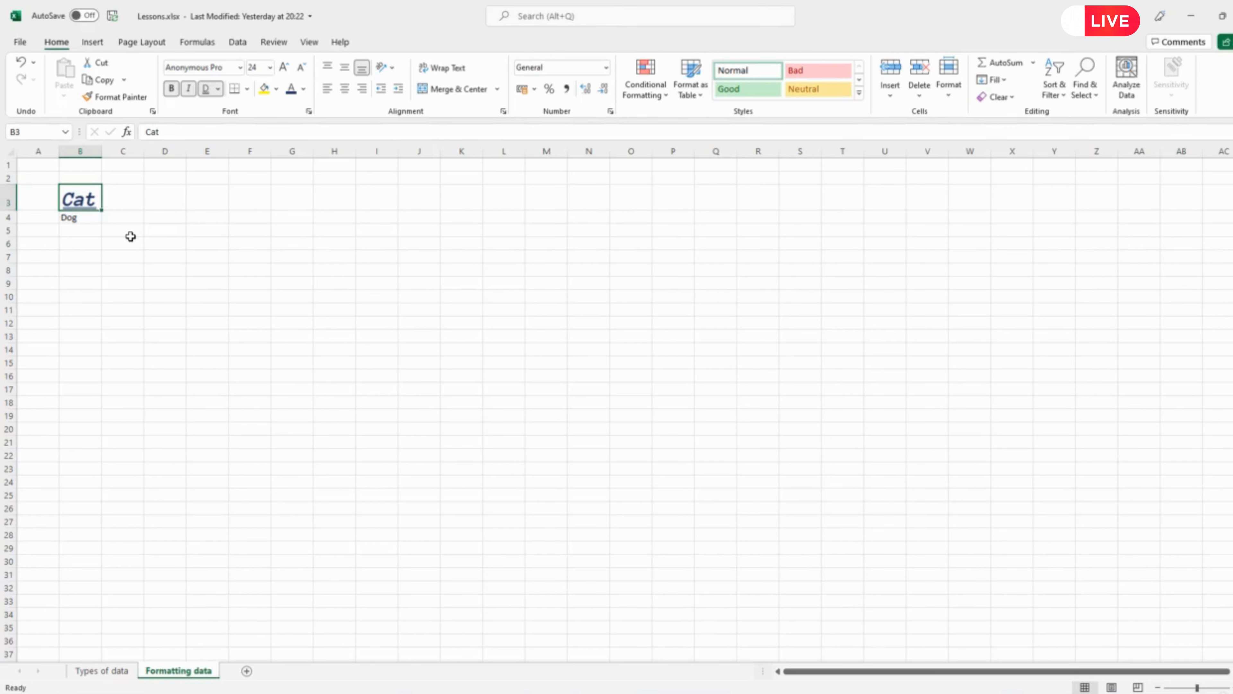
{"action": "left_click", "coordinate": [205, 88]}
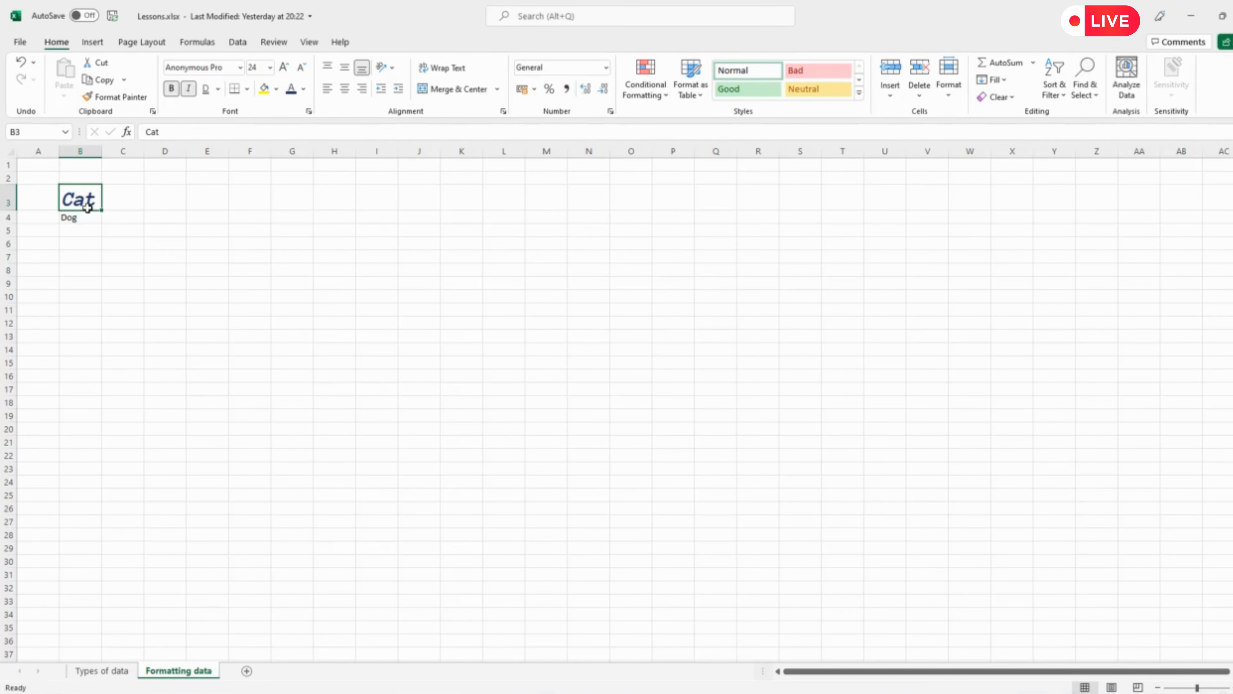
{"action": "left_click", "coordinate": [188, 89]}
{"action": "left_click", "coordinate": [189, 90]}
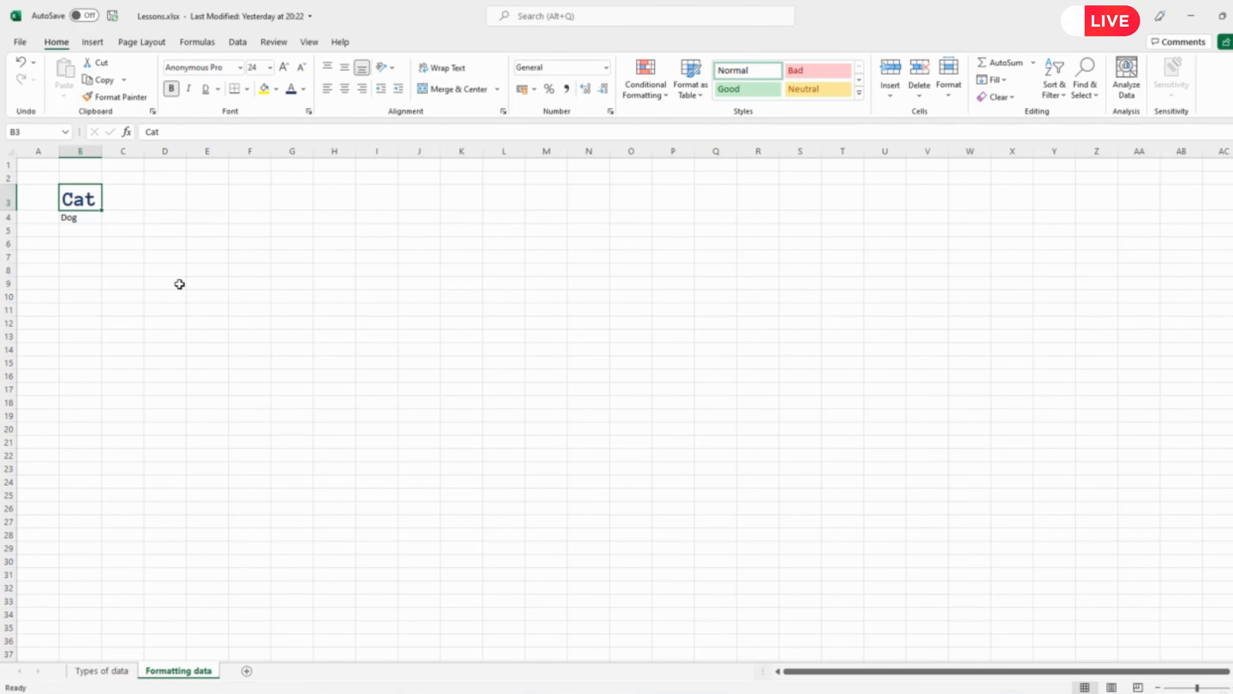
{"action": "left_click", "coordinate": [189, 90]}
{"action": "left_click", "coordinate": [189, 90]}
- Open the full font settings for "Dog" in B4 and examine the available fonts, underline styles and font colours
{"action": "left_click", "coordinate": [83, 218]}
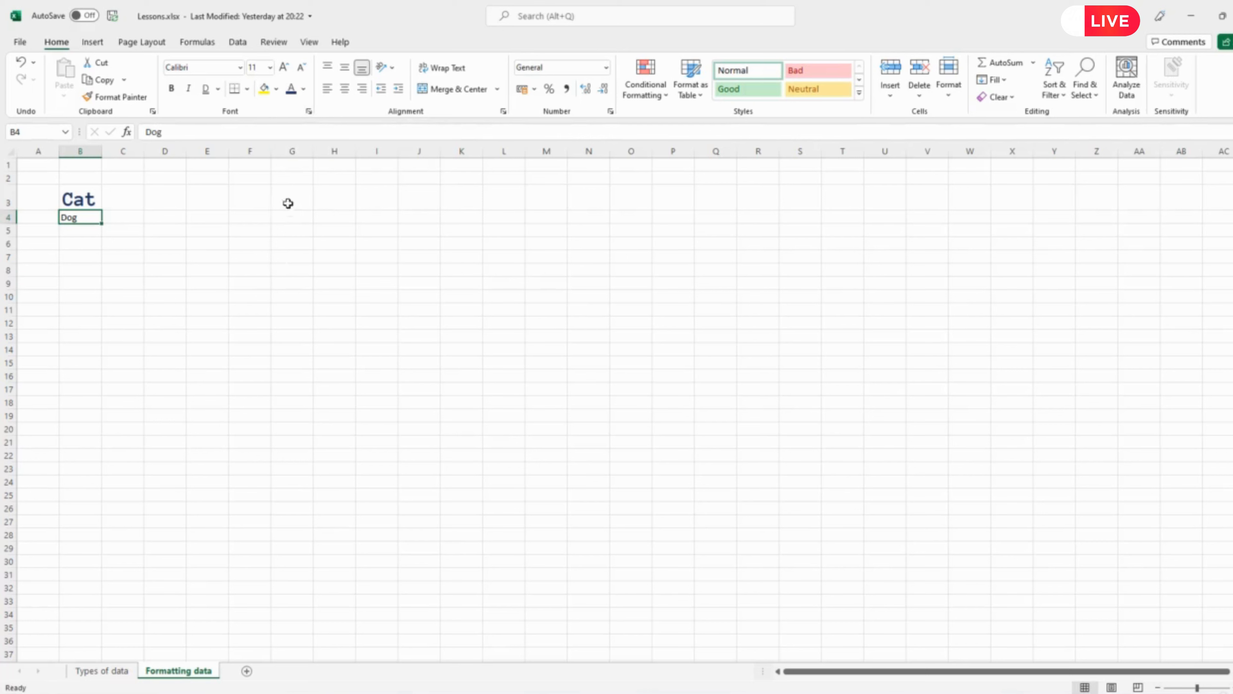
{"action": "left_click", "coordinate": [309, 112]}
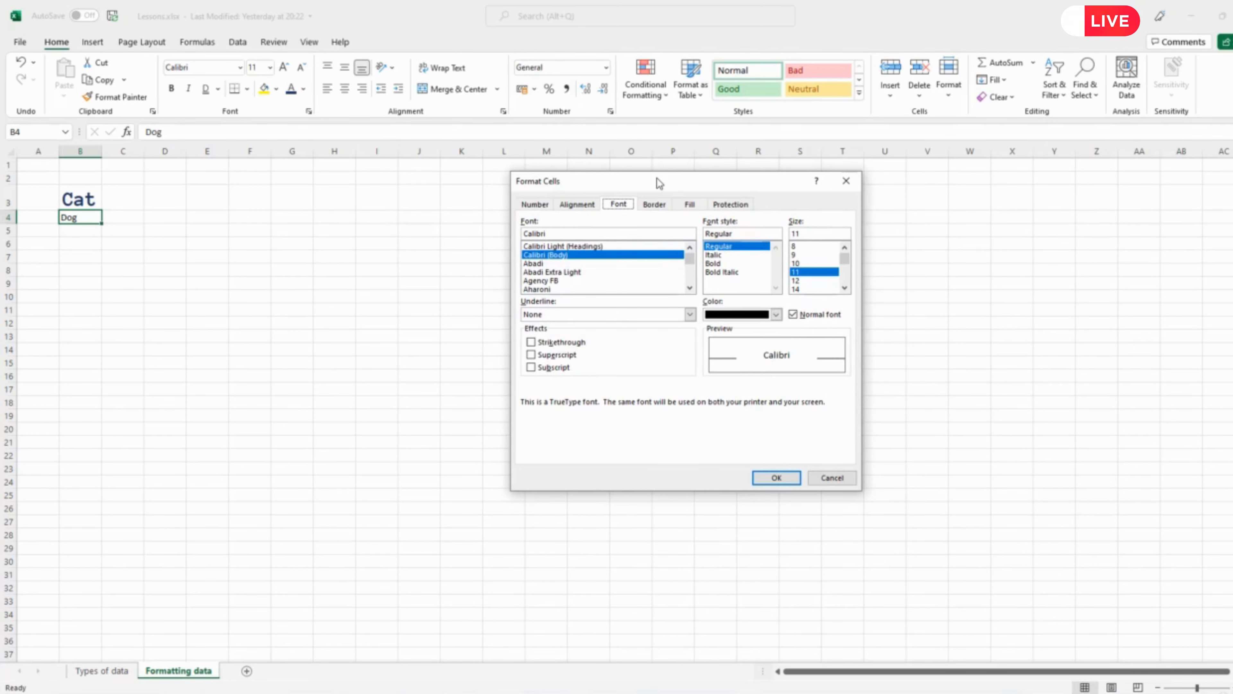
{"action": "left_click_drag", "start_coordinate": [656, 178], "coordinate": [494, 197]}
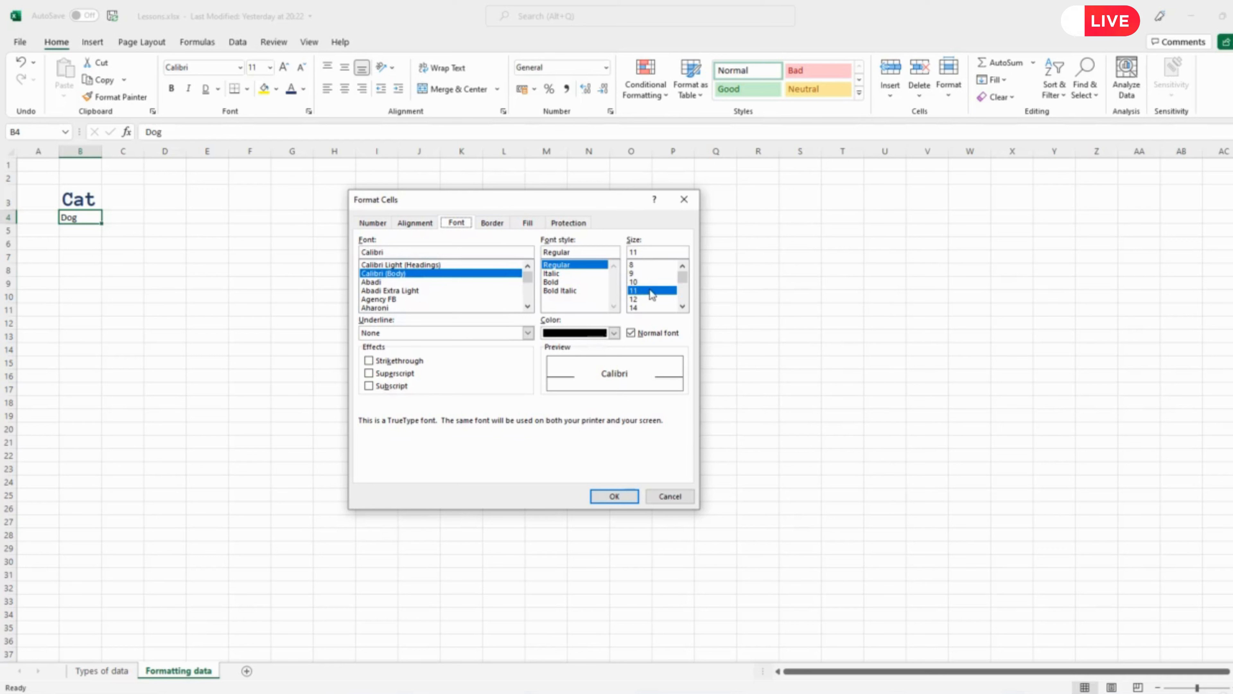
{"action": "left_click", "coordinate": [527, 307]}
{"action": "left_click", "coordinate": [528, 306]}
{"action": "left_click", "coordinate": [528, 306]}
{"action": "left_click", "coordinate": [529, 306]}
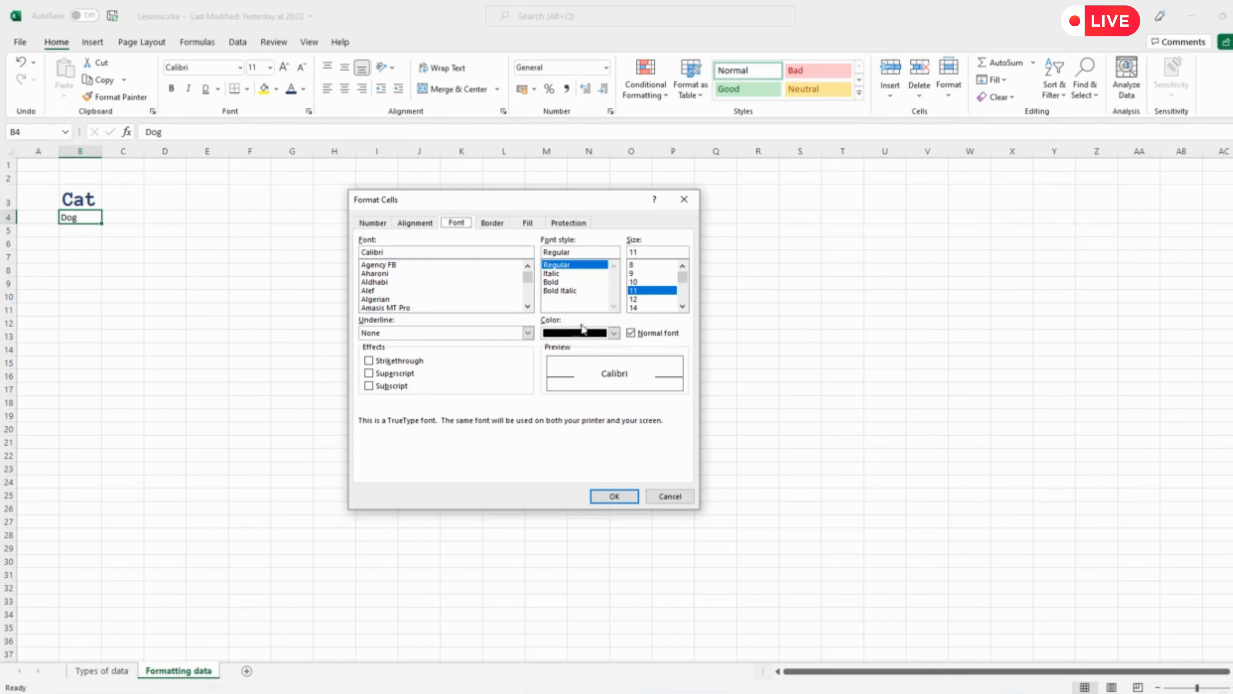
{"action": "left_click", "coordinate": [528, 332]}
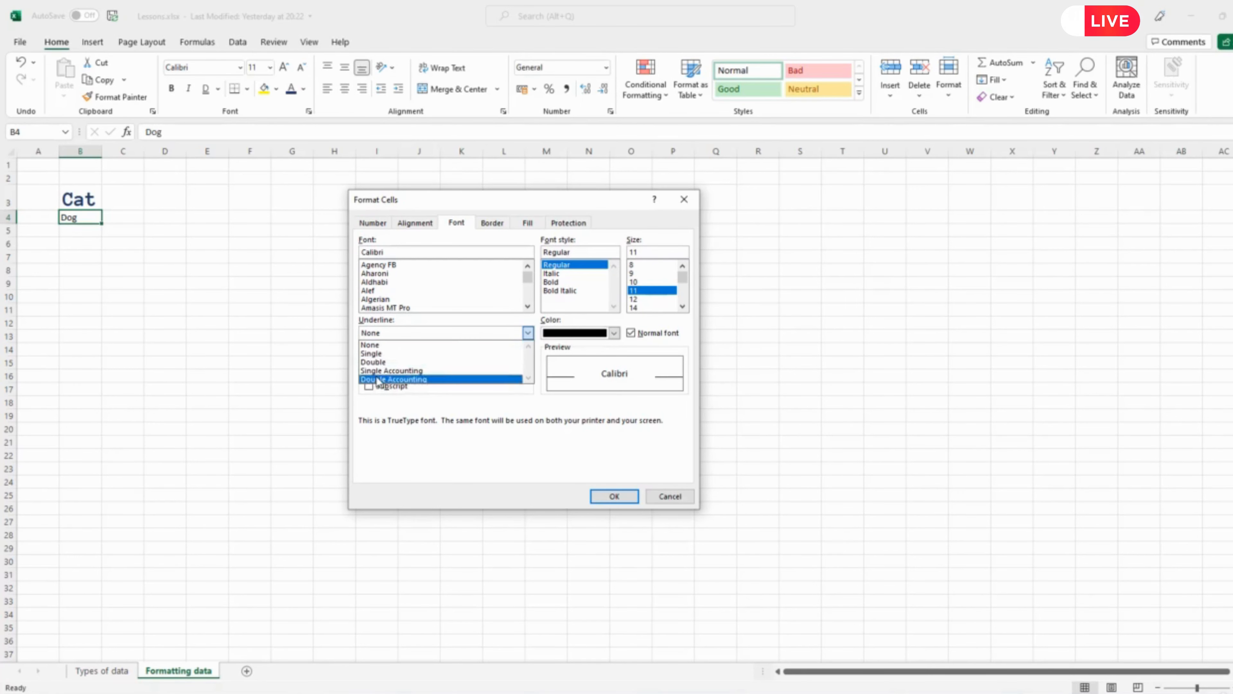
{"action": "left_click", "coordinate": [615, 335]}
{"action": "left_click", "coordinate": [615, 334]}
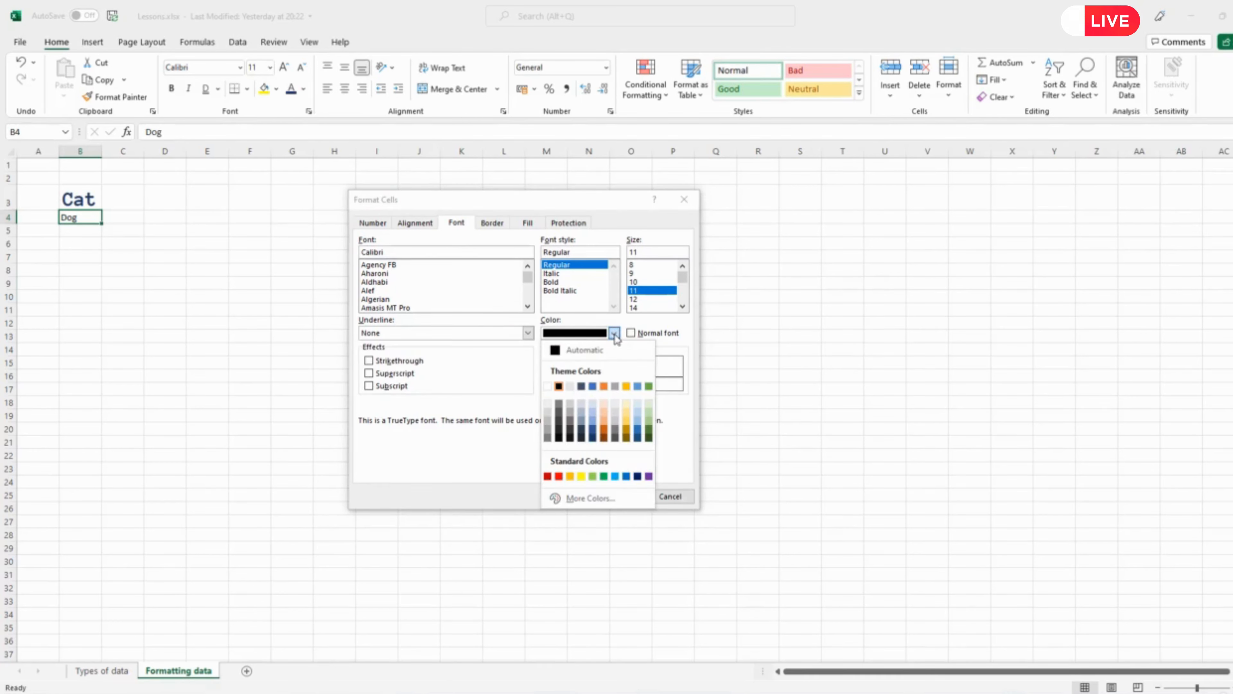
{"action": "left_click", "coordinate": [459, 436]}
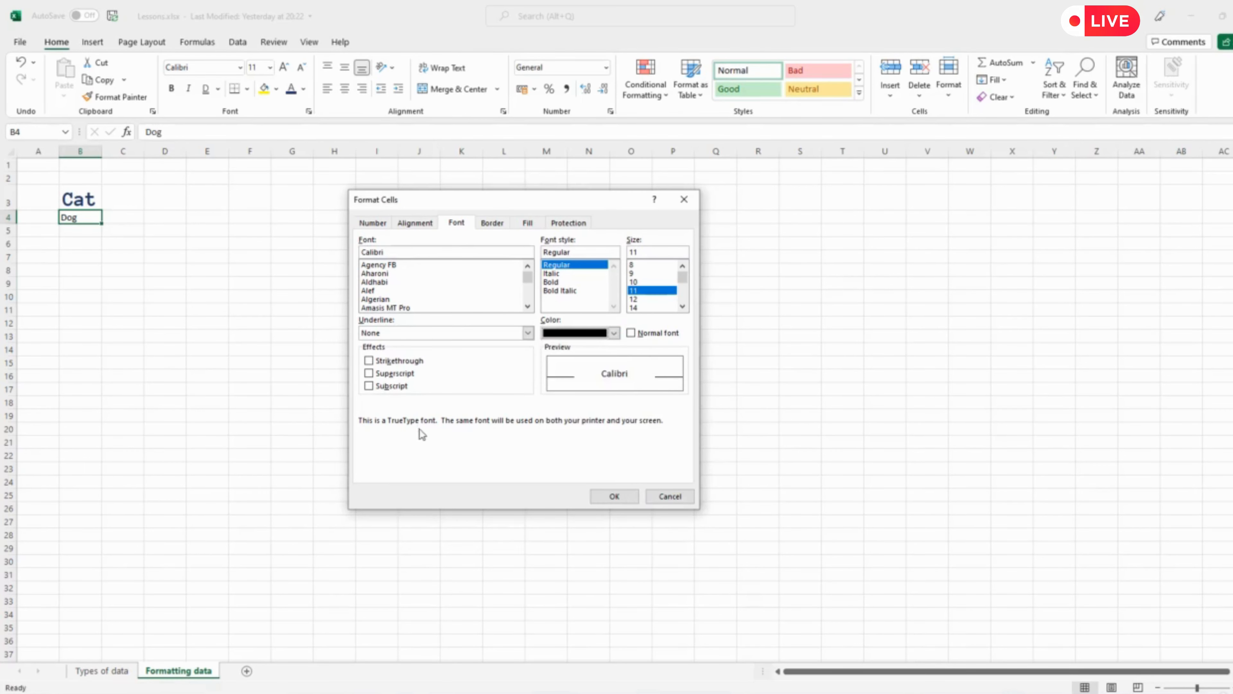
- Preview the strikethrough, superscript and subscript effects for "Dog" one at a time, clearing each again
{"action": "left_click", "coordinate": [369, 362]}
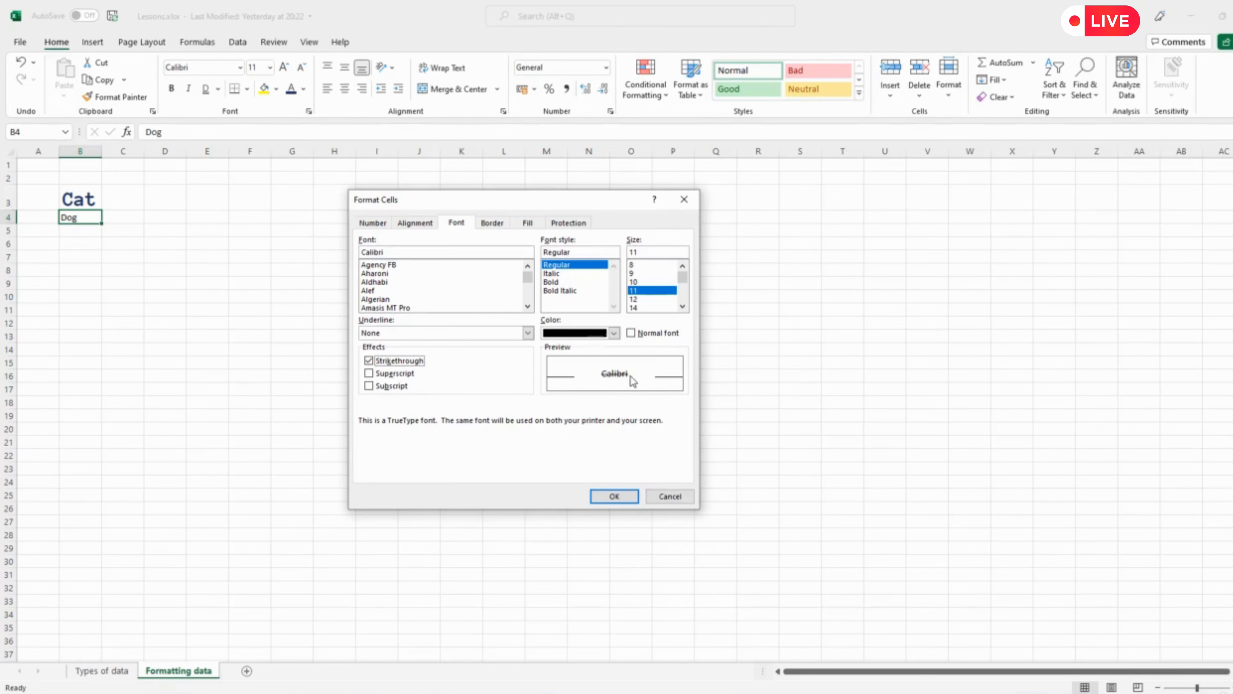
{"action": "left_click", "coordinate": [369, 361]}
{"action": "left_click", "coordinate": [368, 374]}
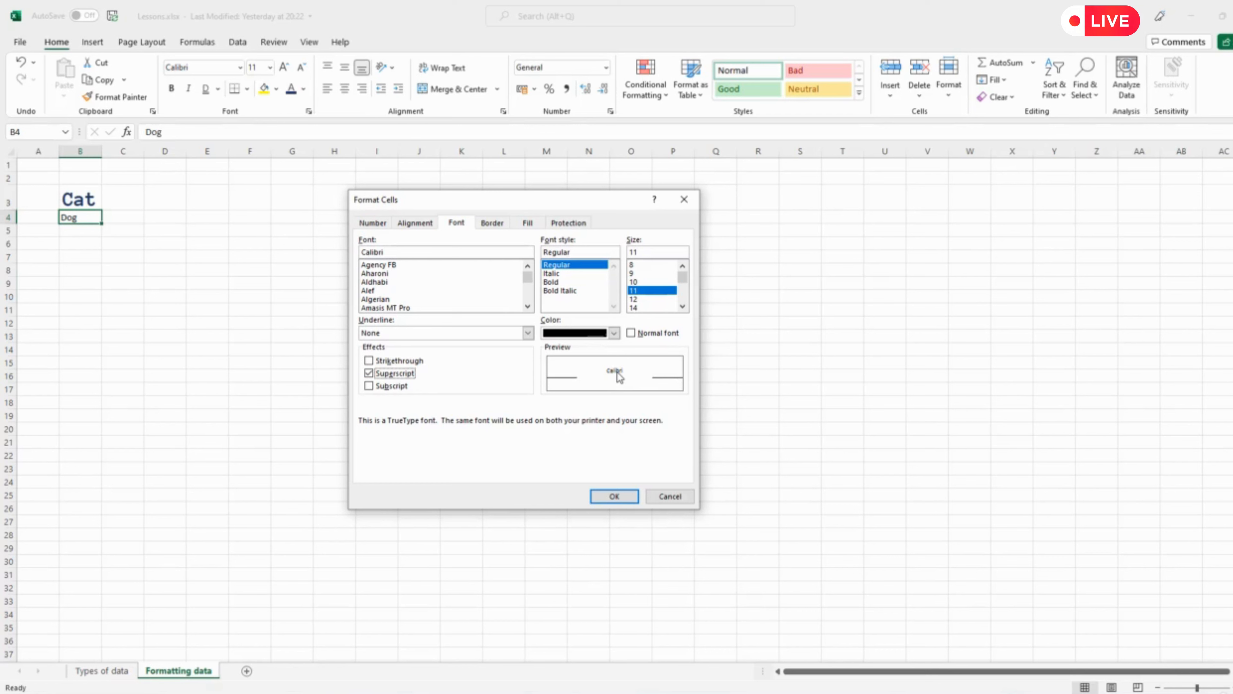
{"action": "left_click", "coordinate": [368, 374]}
{"action": "left_click", "coordinate": [369, 387]}
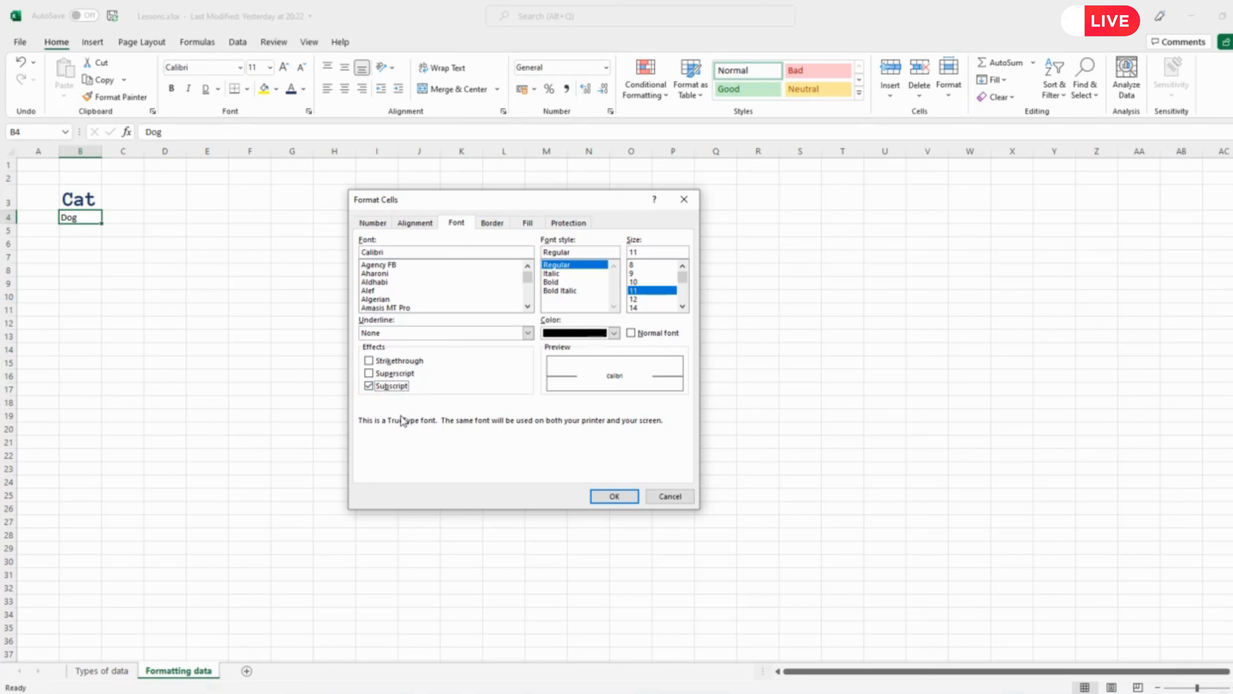
{"action": "left_click", "coordinate": [369, 374]}
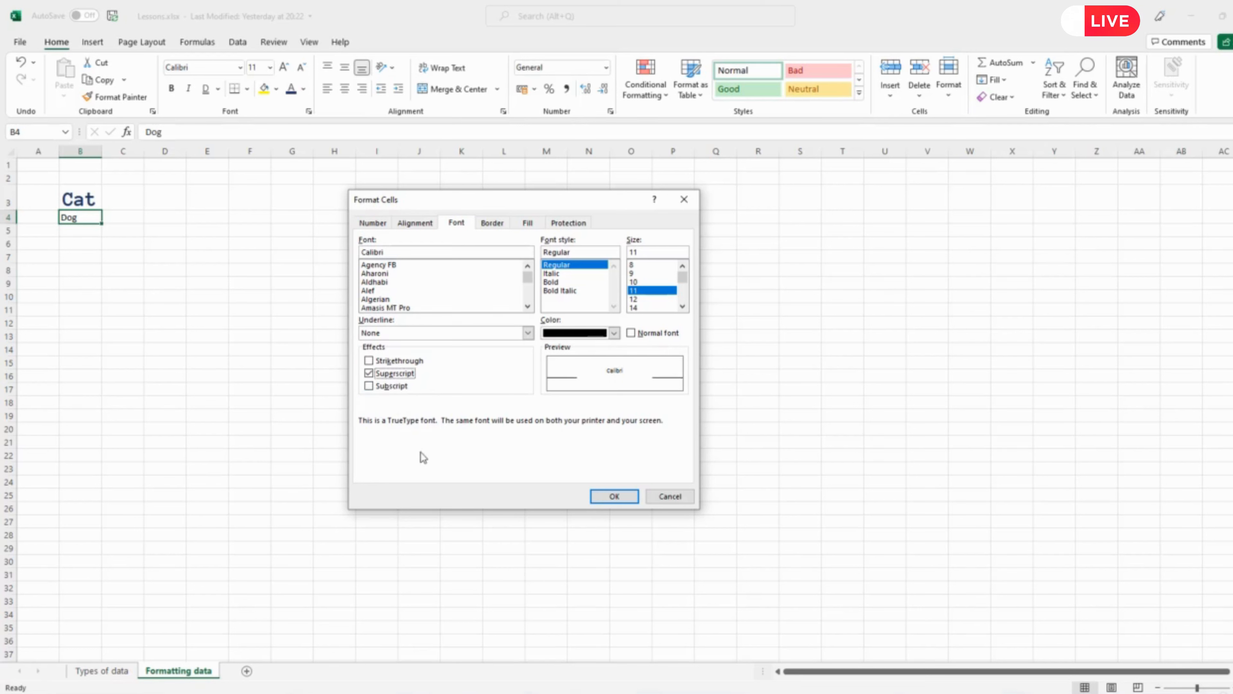
{"action": "left_click", "coordinate": [369, 386]}
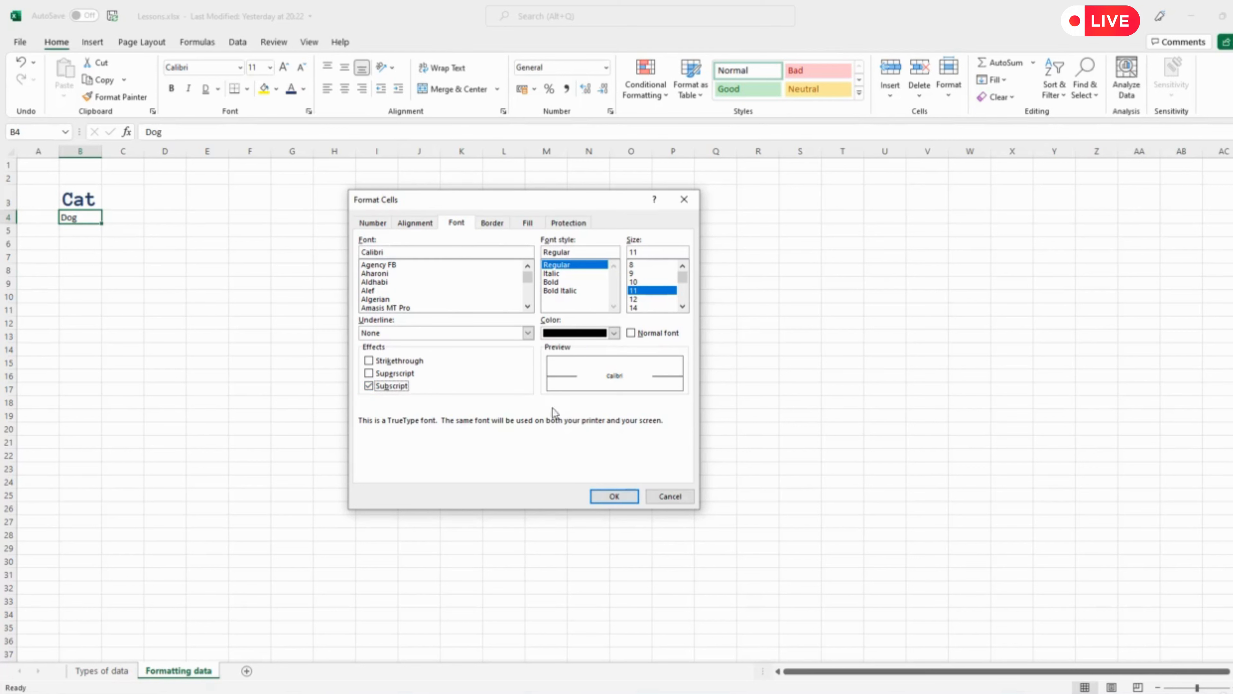
{"action": "left_click", "coordinate": [369, 387]}
- Examine the border, fill, number and alignment settings for "Dog", and close the cell formatting without applying anything
{"action": "left_click", "coordinate": [492, 223]}
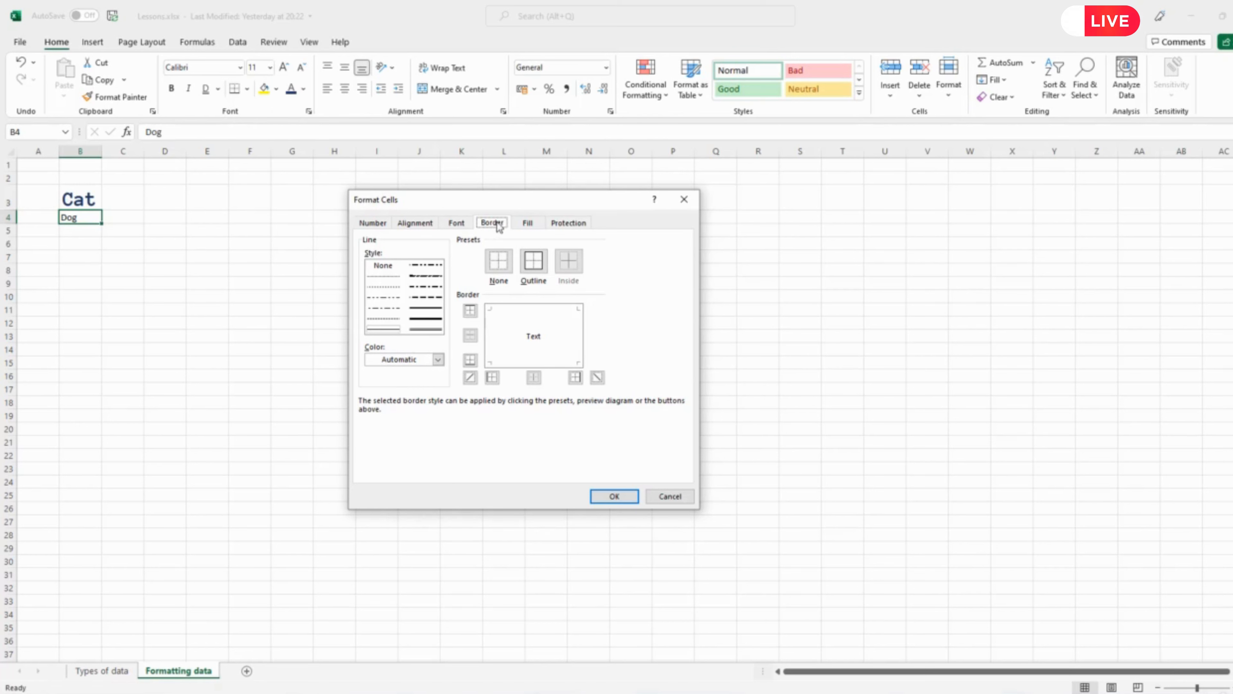
{"action": "left_click", "coordinate": [524, 222]}
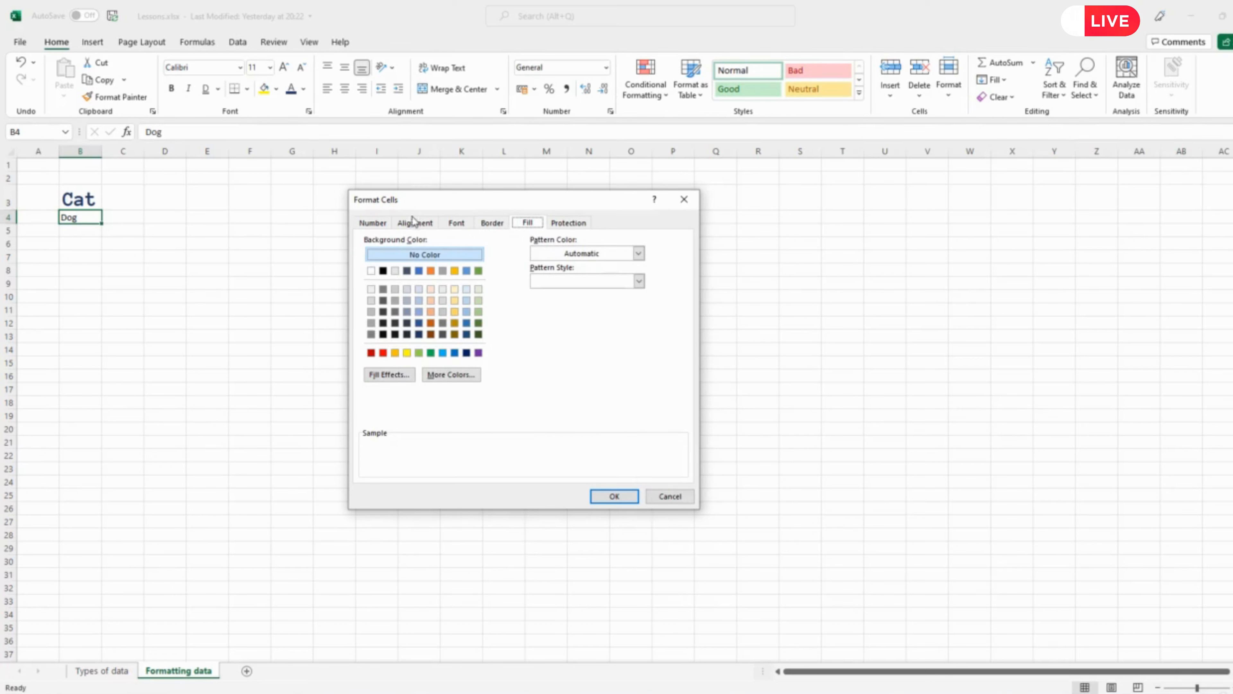
{"action": "left_click", "coordinate": [368, 224]}
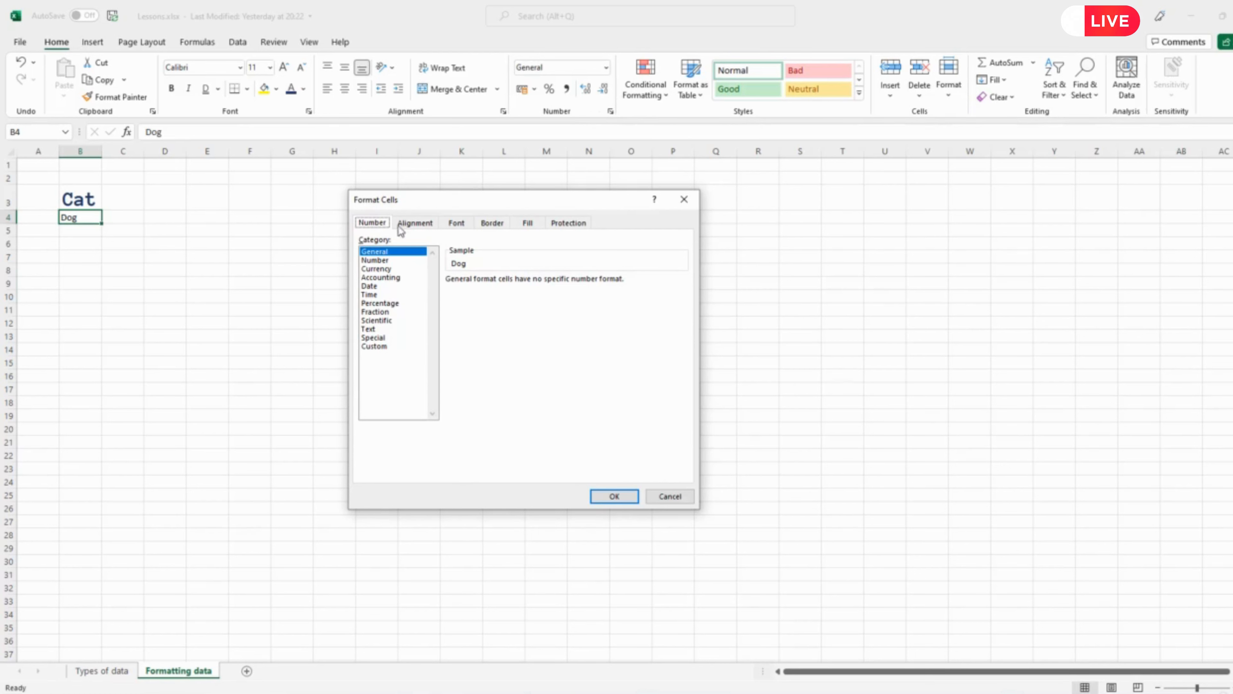
{"action": "left_click", "coordinate": [408, 228]}
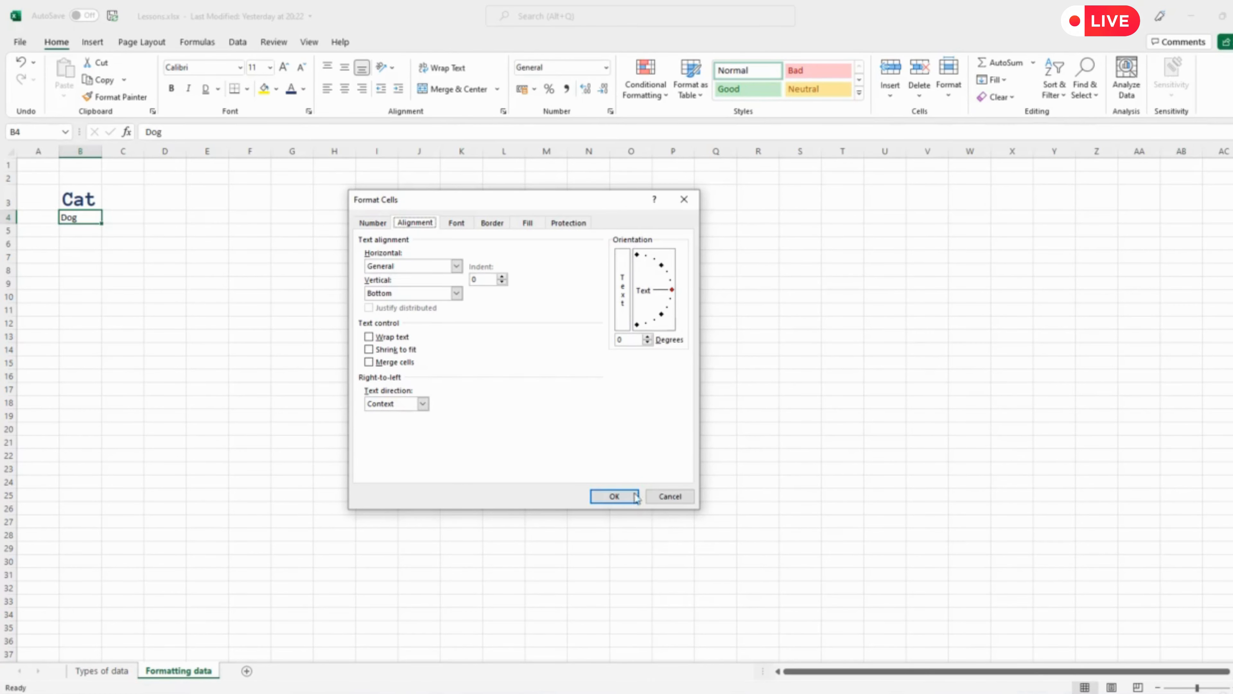
{"action": "left_click", "coordinate": [670, 496]}
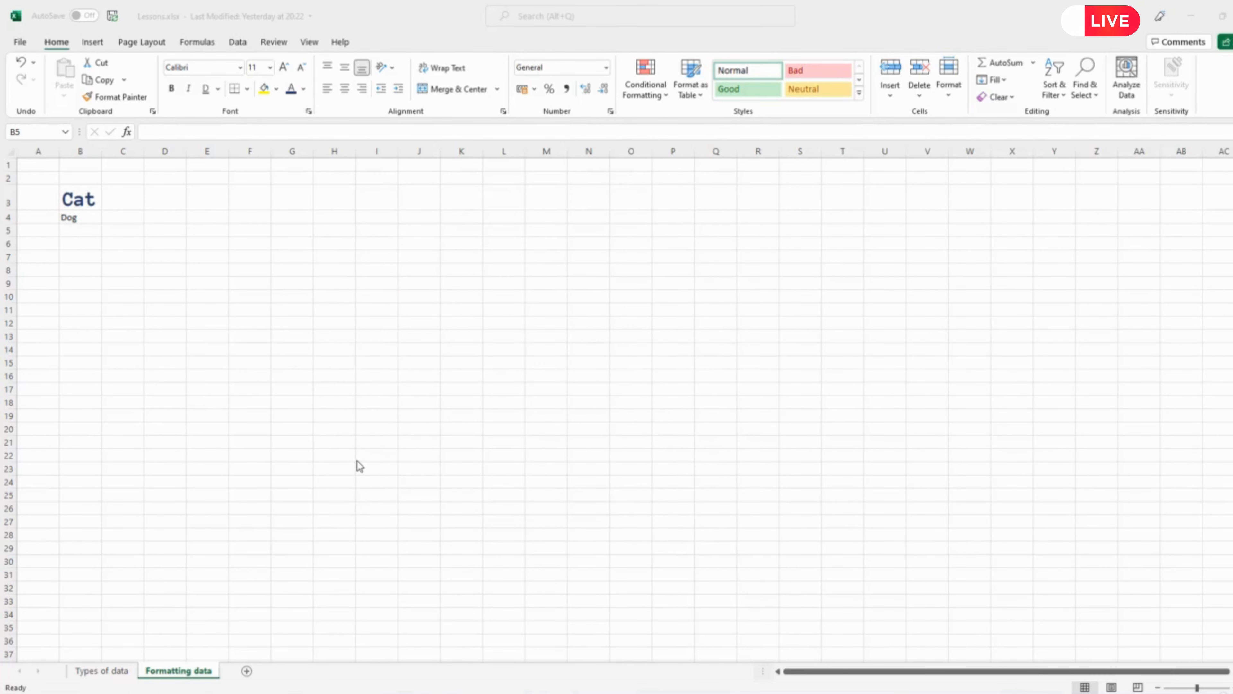
- Enter "x2" in cell E5
{"action": "left_click", "coordinate": [198, 231]}
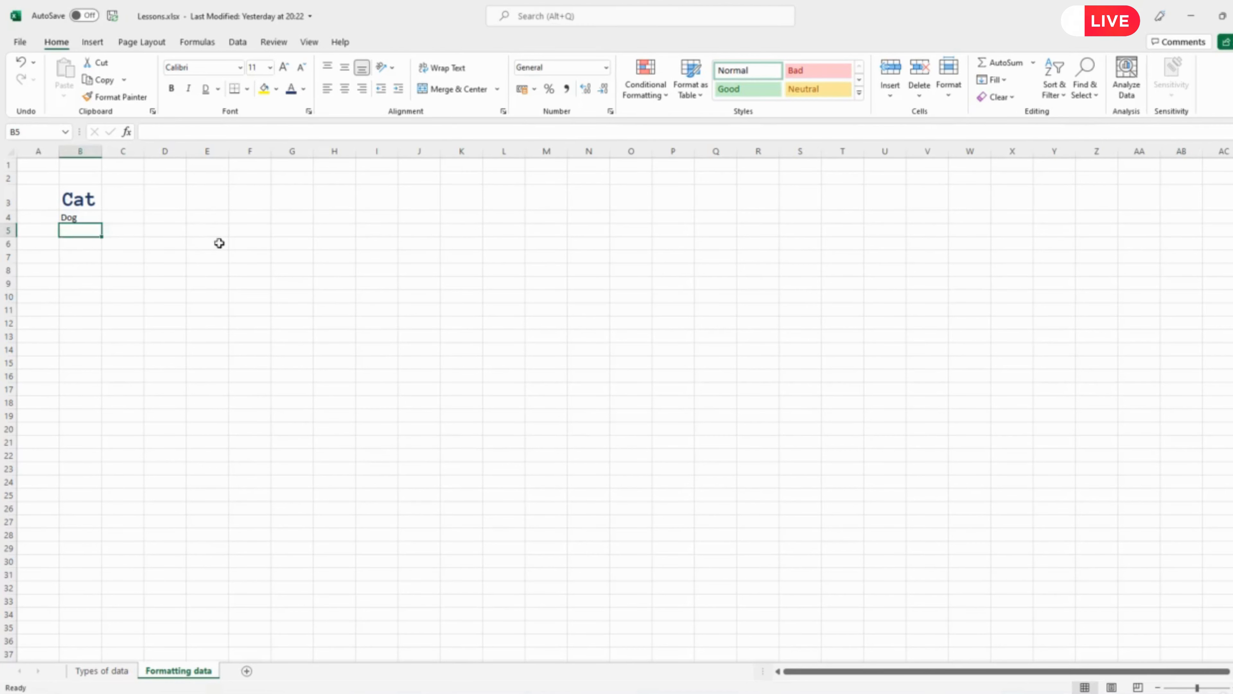
{"action": "left_click", "coordinate": [218, 236]}
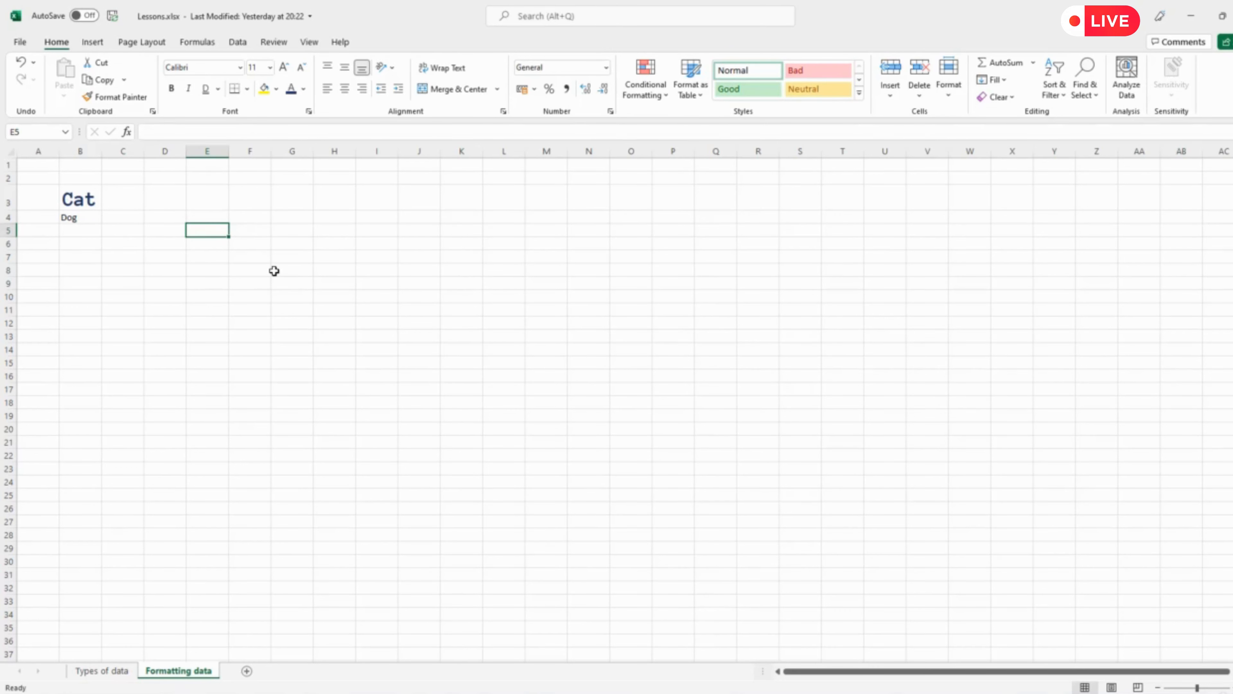
{"action": "type", "text": "x2"}
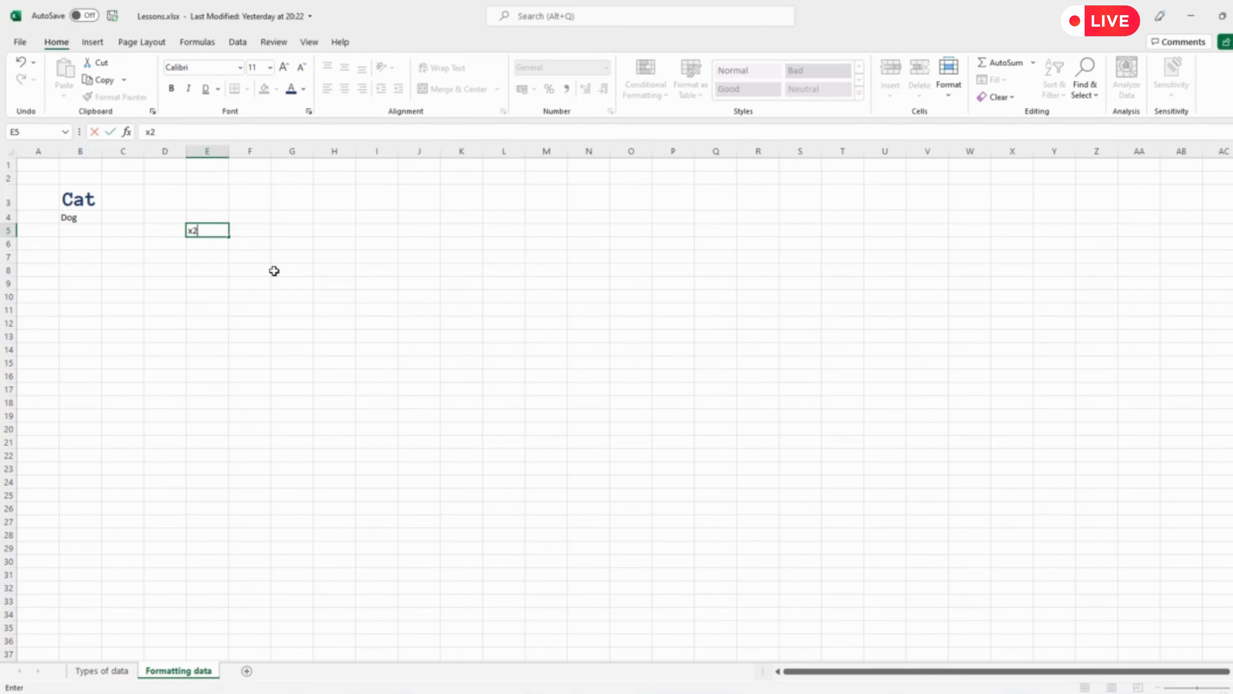
{"action": "key", "text": "Return"}
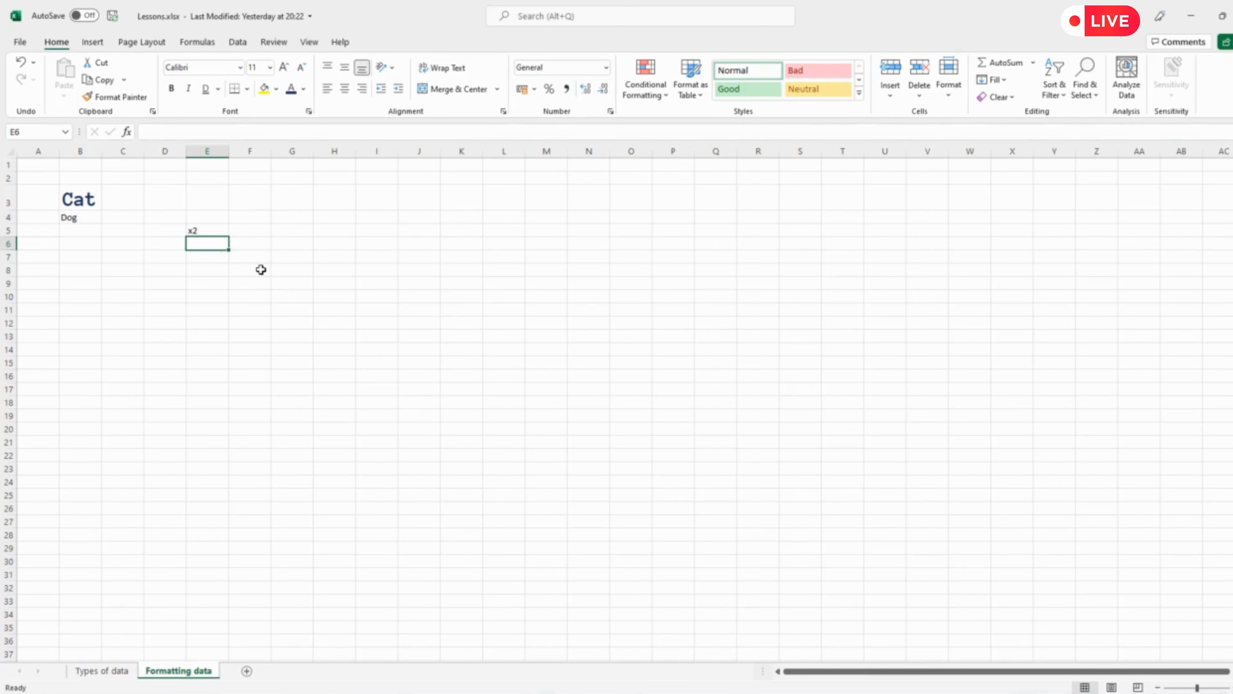
- Insert a caret in E5 so the text reads "x^2"
{"action": "left_click", "coordinate": [208, 230]}
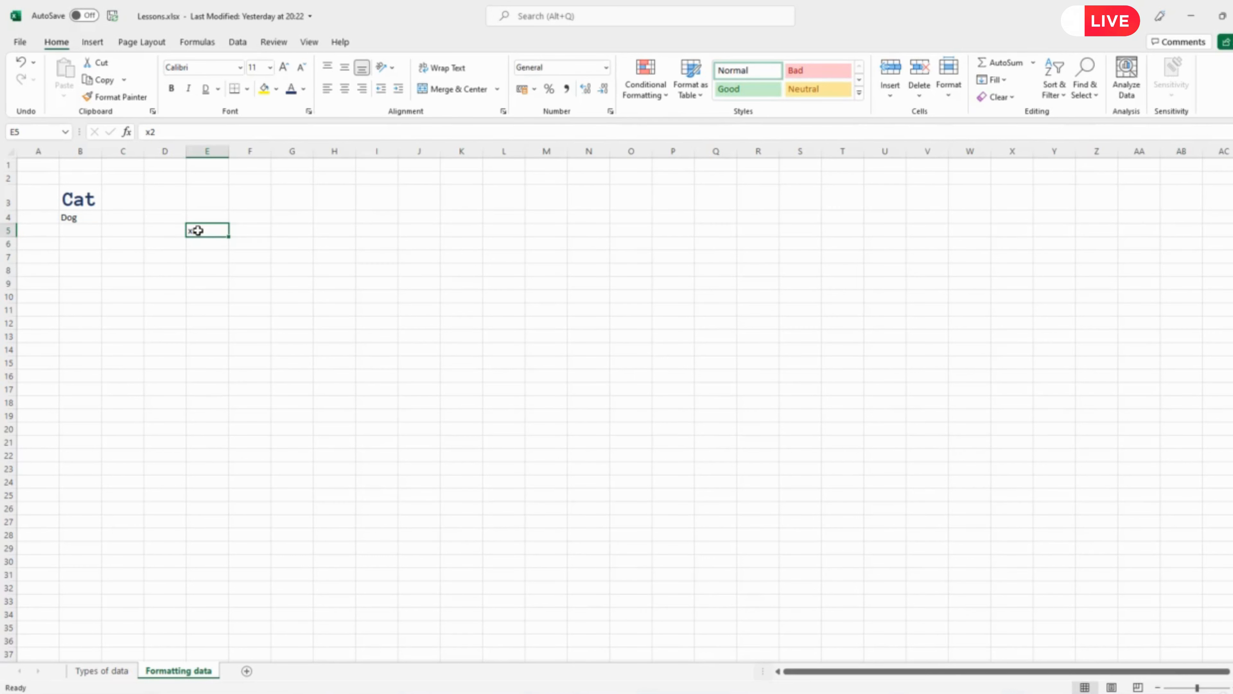
{"action": "left_click", "coordinate": [150, 131]}
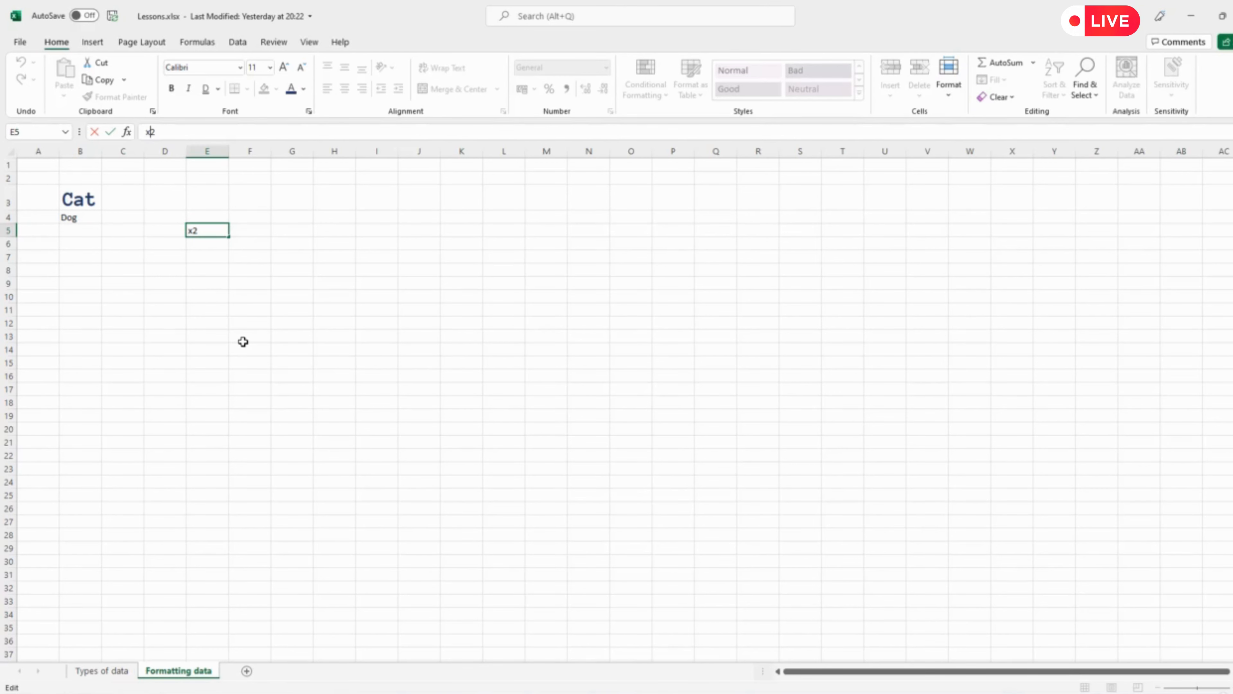
{"action": "type", "text": "^"}
{"action": "key", "text": "Return"}
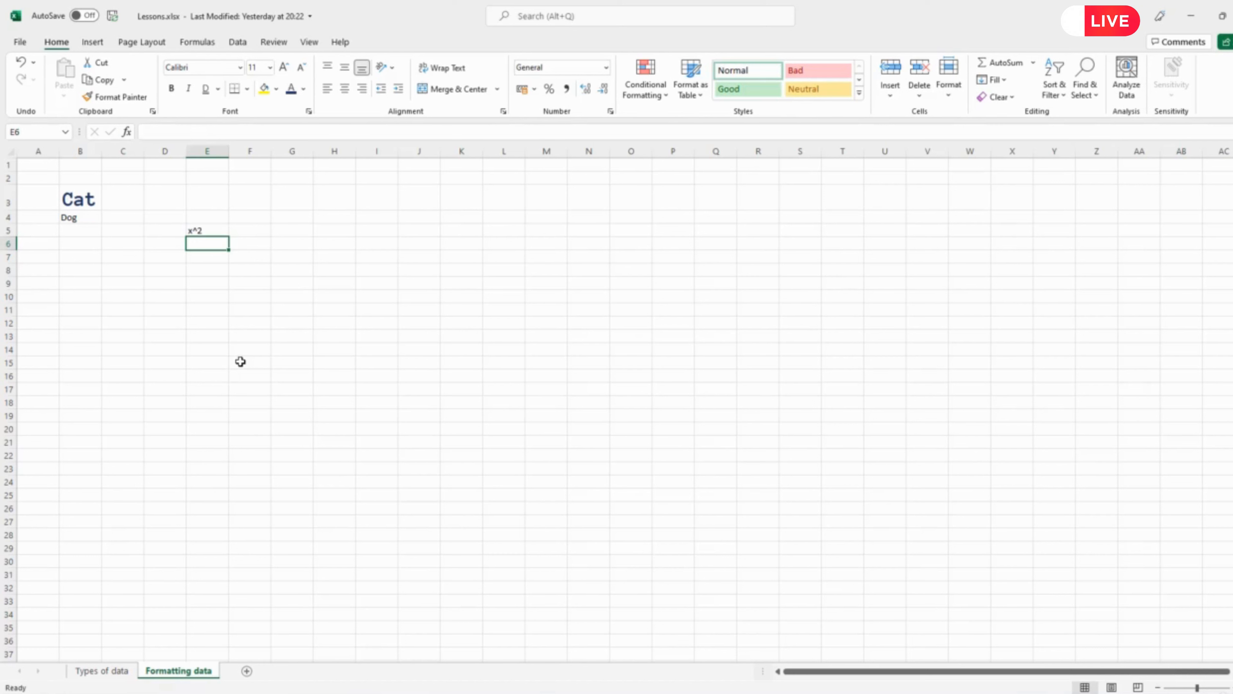
- Remove the caret from the text in E5 and format only the 2 as superscript
{"action": "left_click", "coordinate": [208, 230]}
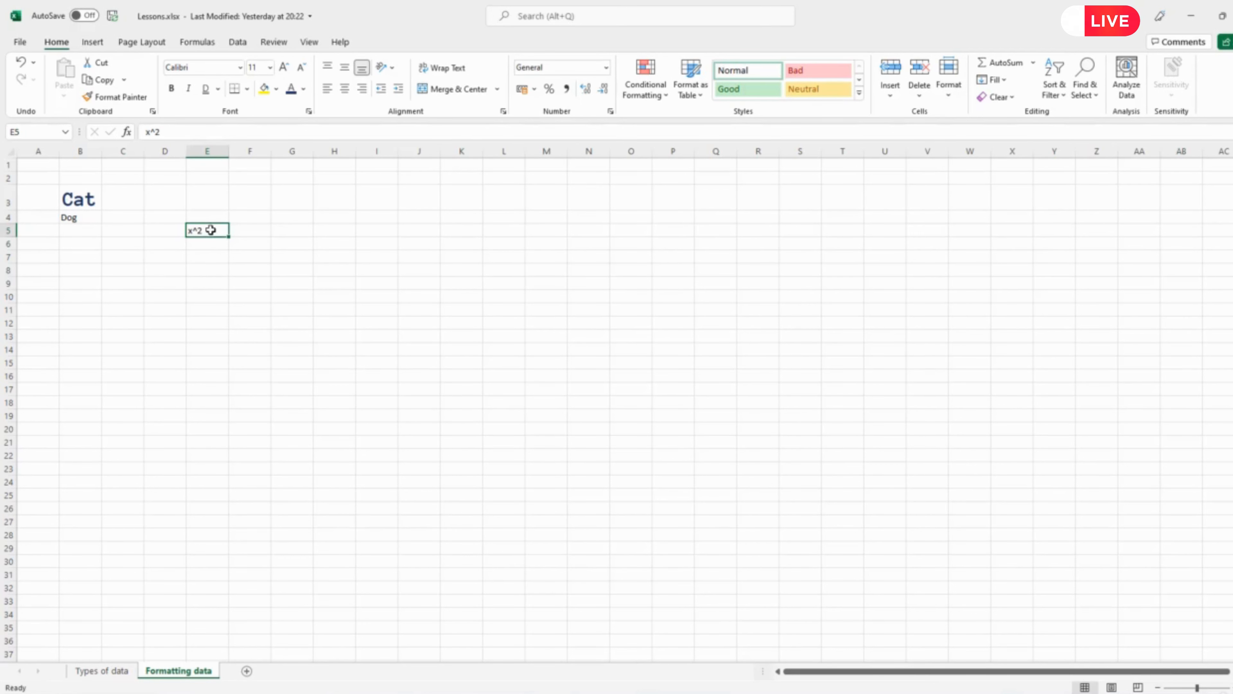
{"action": "double_click", "coordinate": [210, 230]}
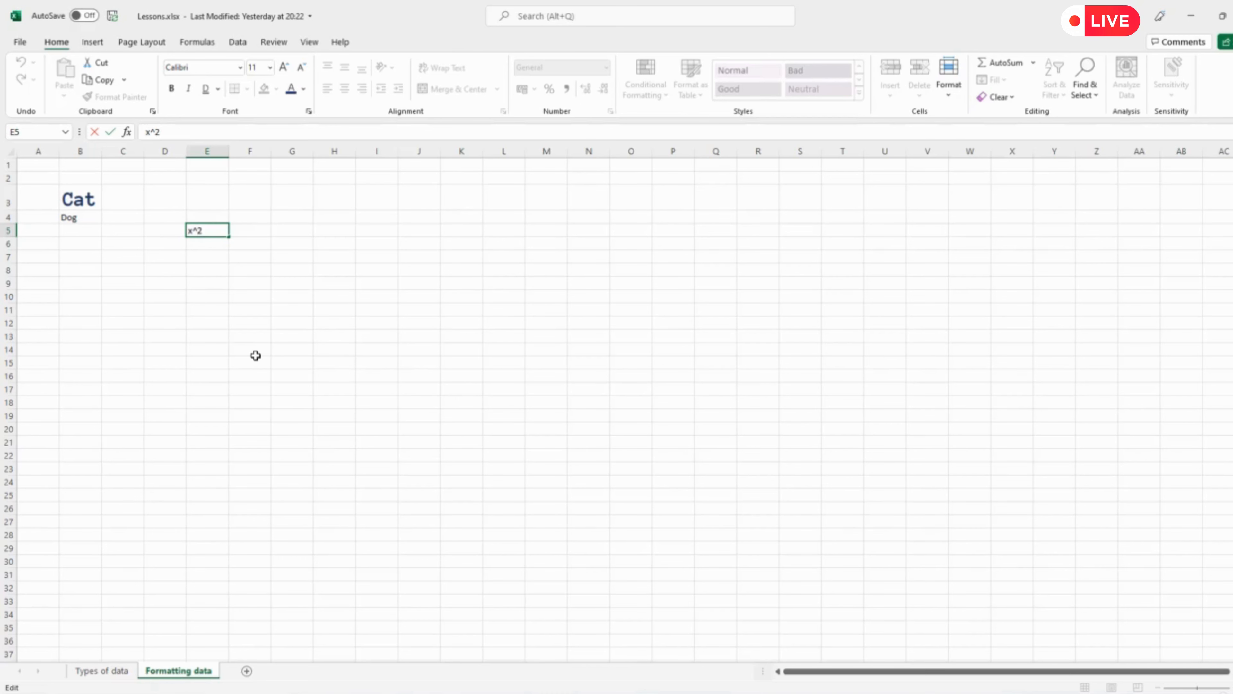
{"action": "key", "text": "BackSpace"}
{"action": "left_click", "coordinate": [309, 112]}
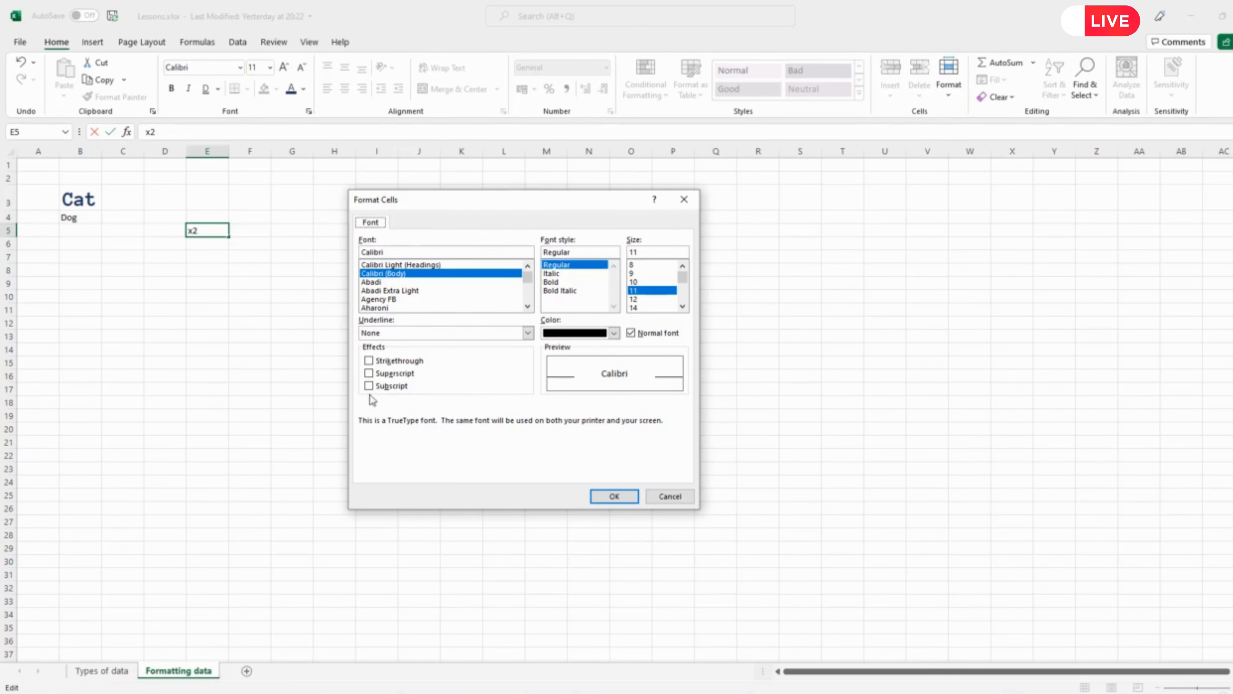
{"action": "left_click", "coordinate": [369, 374]}
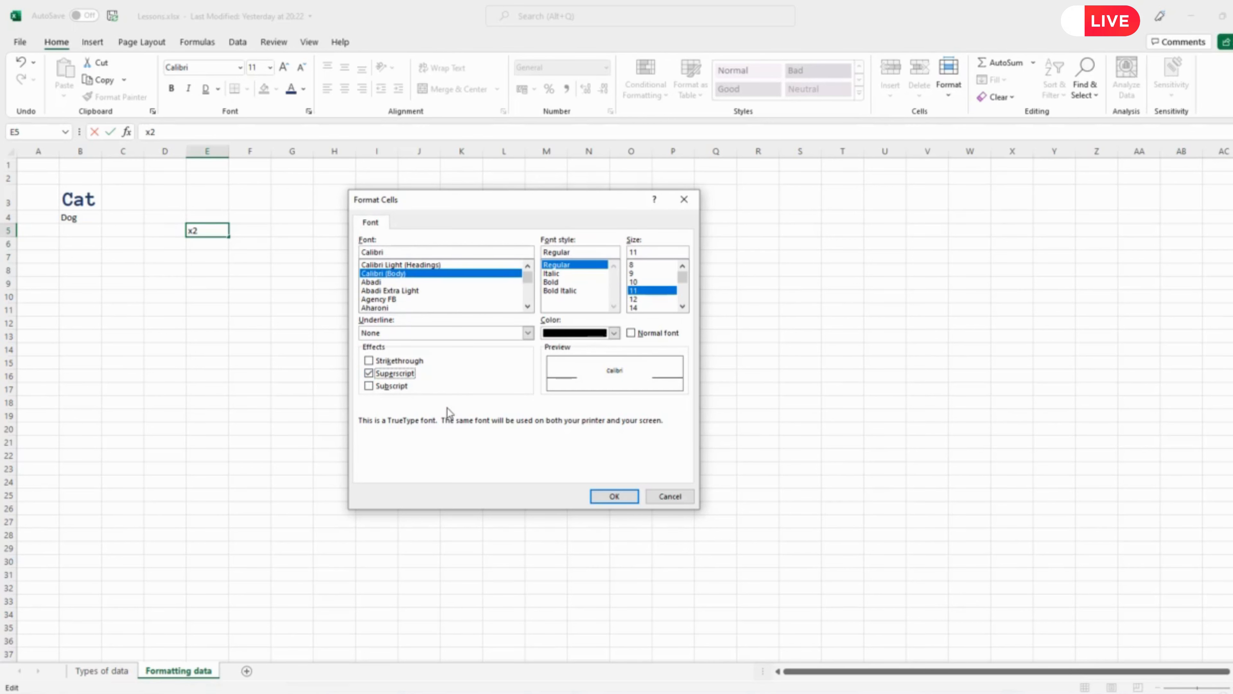
{"action": "left_click", "coordinate": [614, 496]}
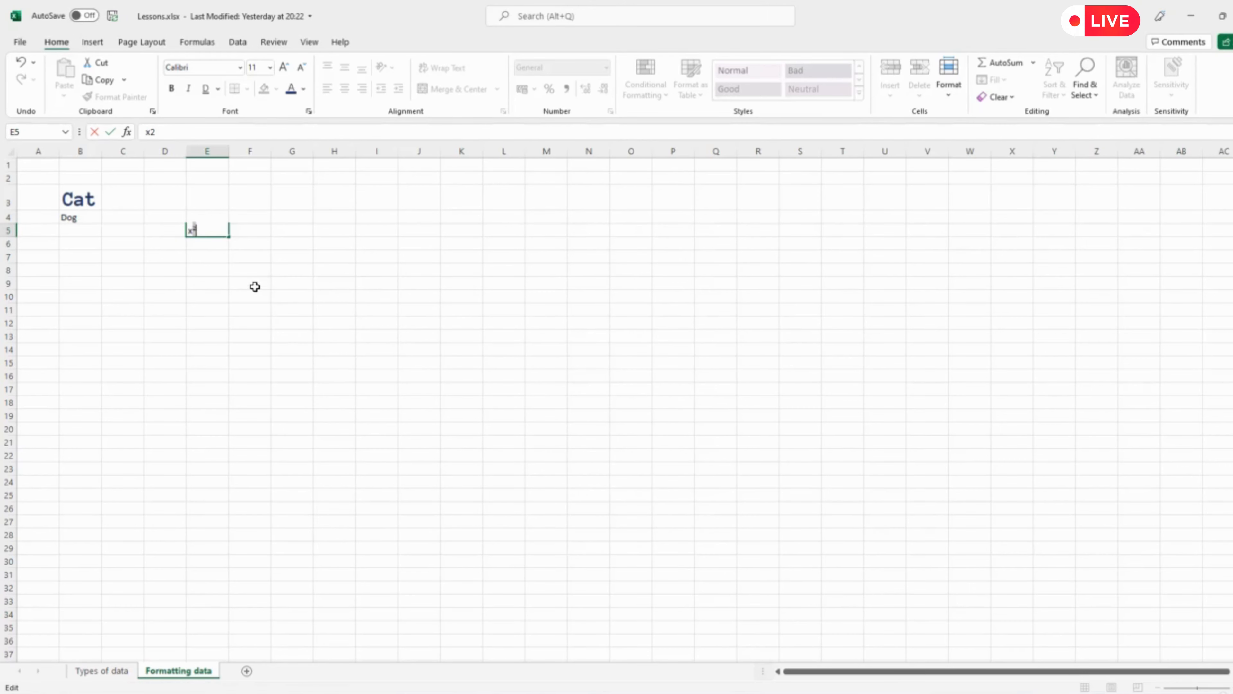
{"action": "left_click_drag", "start_coordinate": [207, 270], "coordinate": [207, 260]}
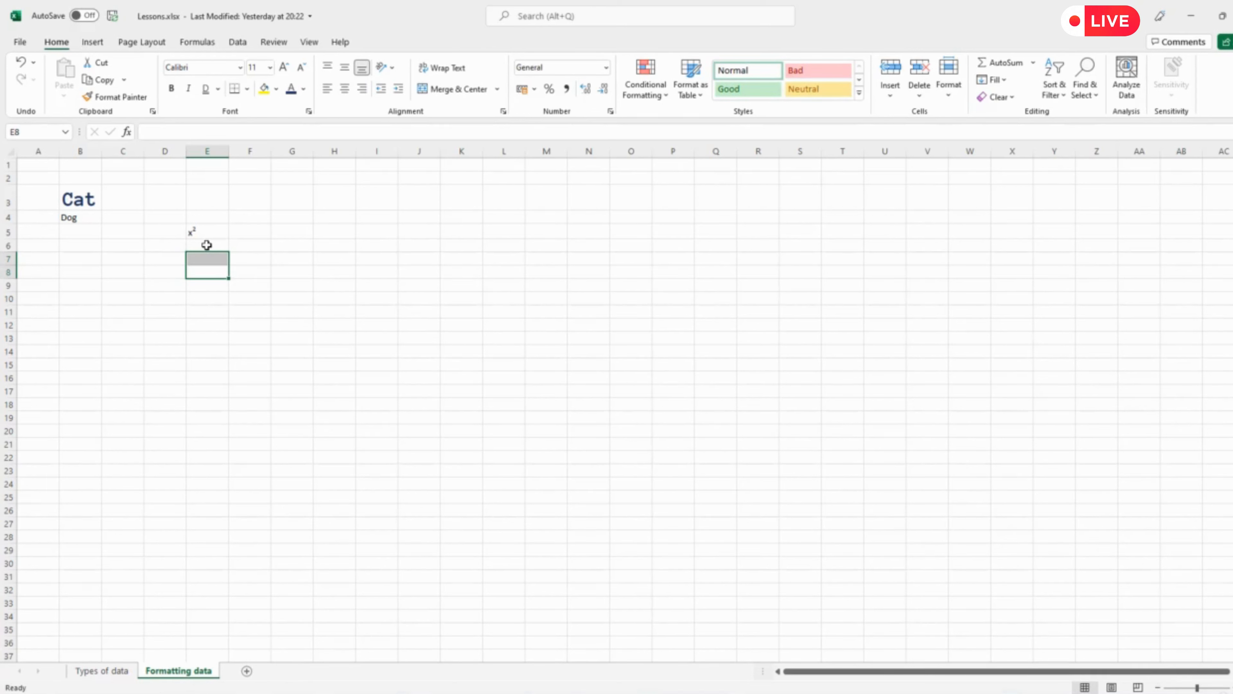
- Enter "y2" in cell E6
{"action": "left_click", "coordinate": [207, 245]}
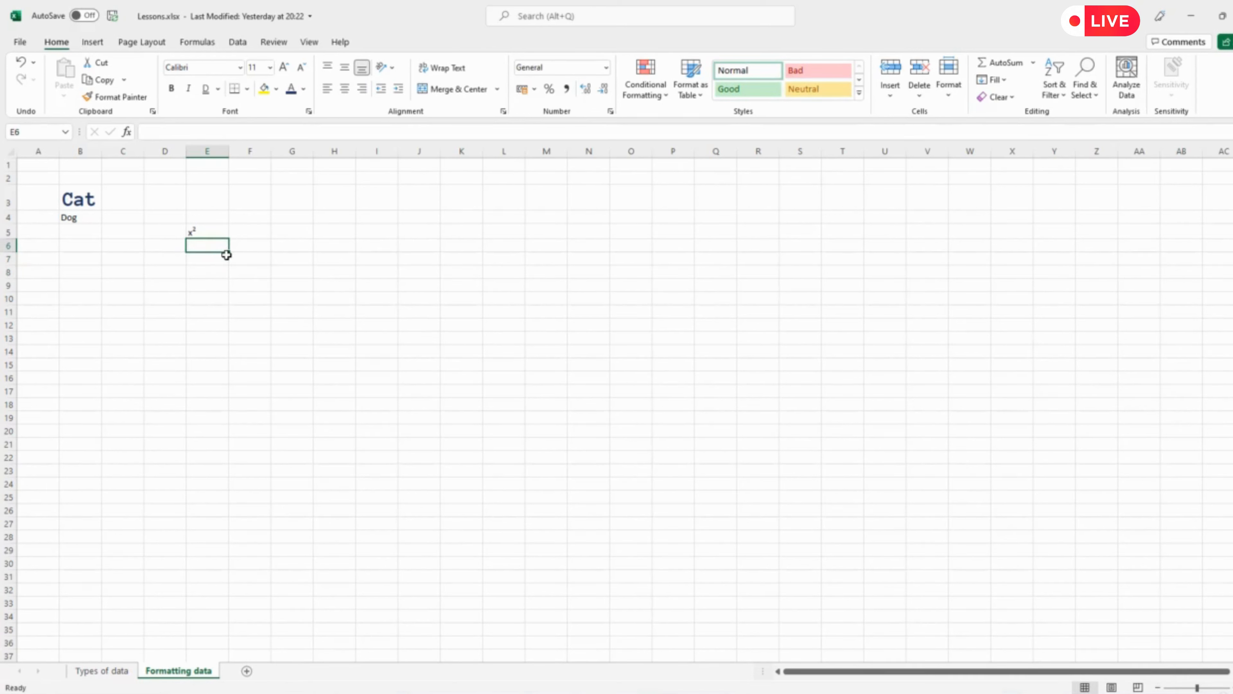
{"action": "type", "text": "y2"}
{"action": "key", "text": "Return"}
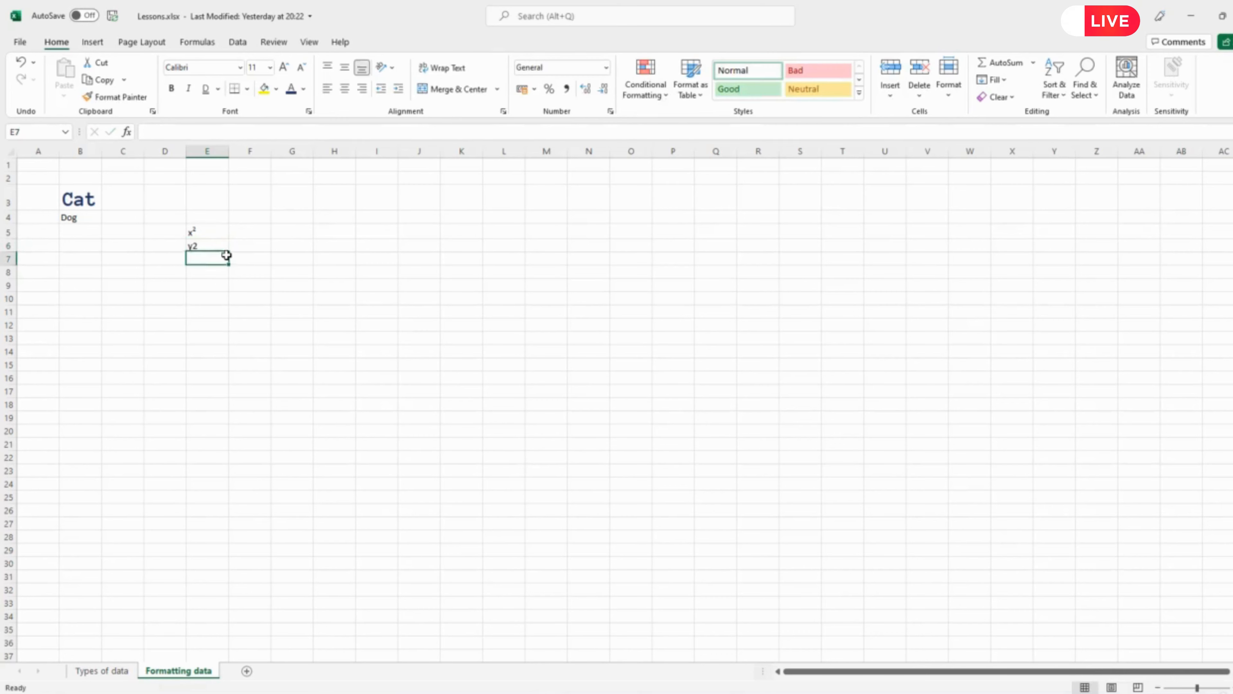
- Format only the 2 of "y2" in E6 as subscript
{"action": "key", "text": "Up"}
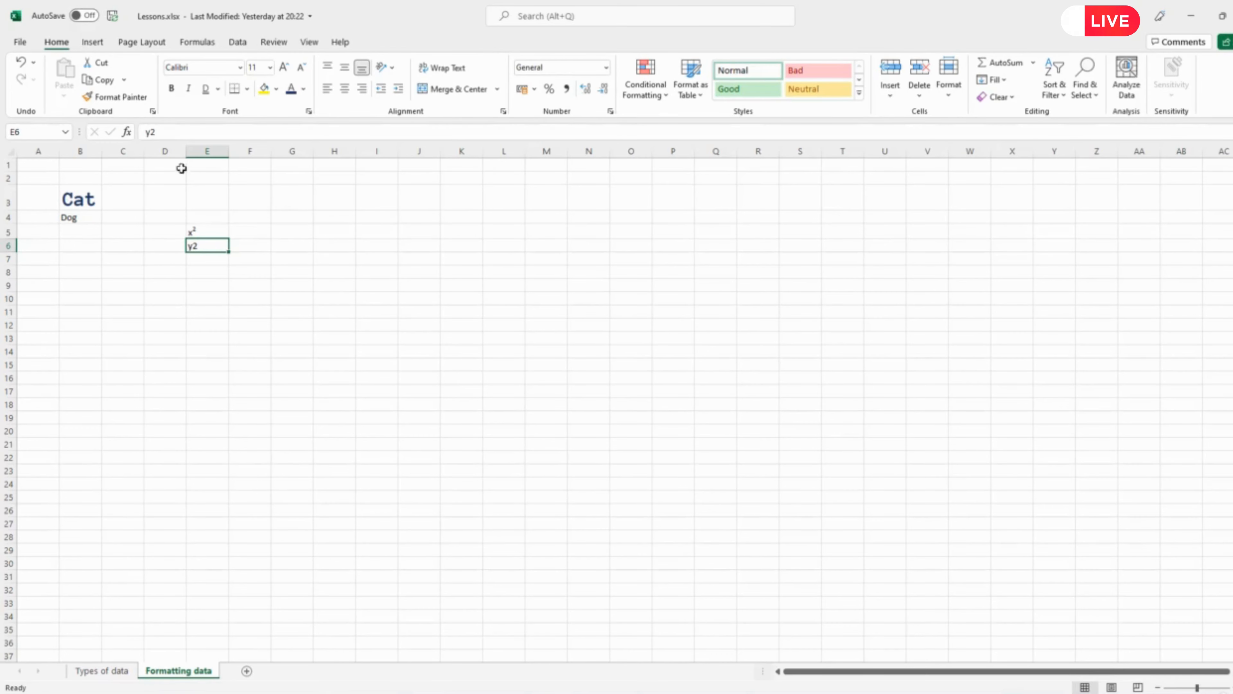
{"action": "left_click", "coordinate": [158, 132]}
{"action": "left_click_drag", "start_coordinate": [155, 132], "coordinate": [150, 132]}
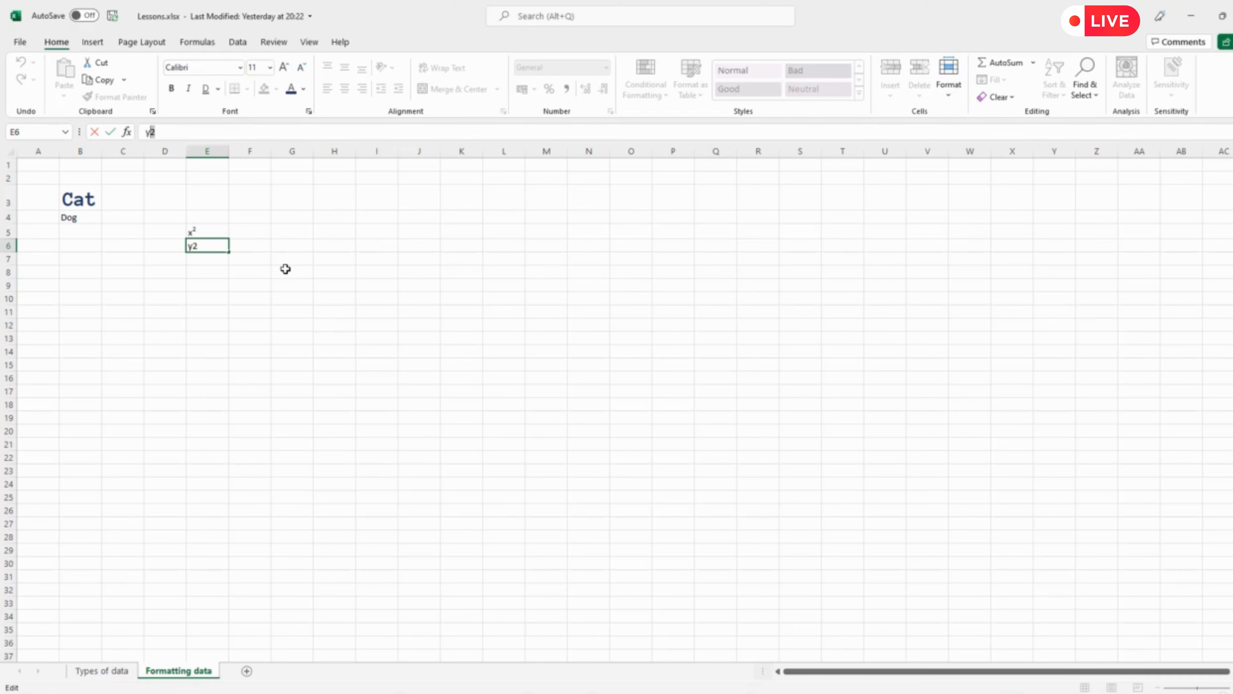
{"action": "left_click", "coordinate": [309, 112]}
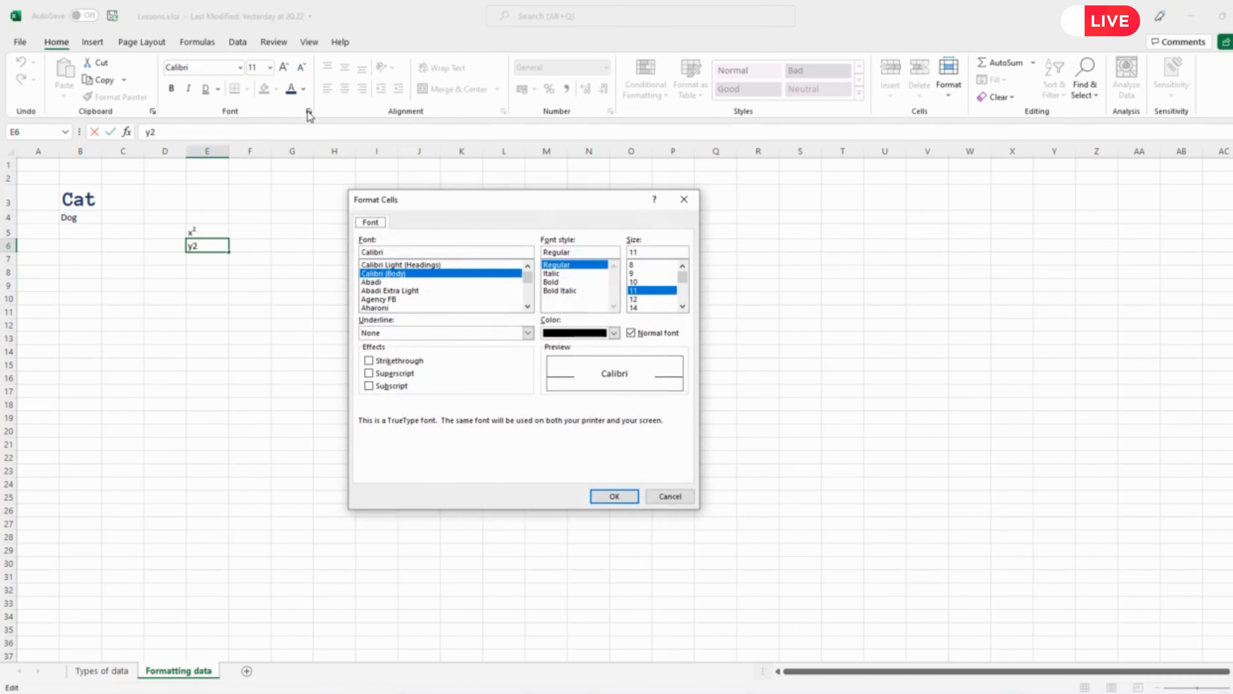
{"action": "left_click", "coordinate": [369, 387]}
{"action": "left_click", "coordinate": [614, 496]}
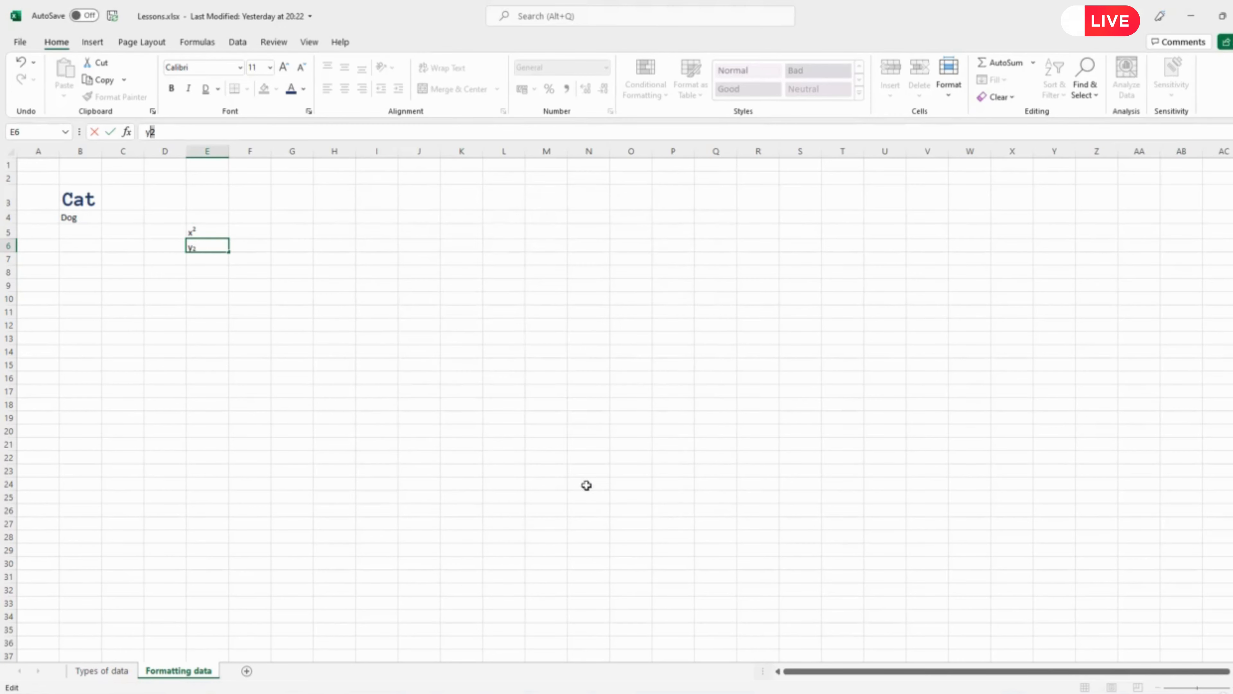
{"action": "left_click", "coordinate": [250, 315]}
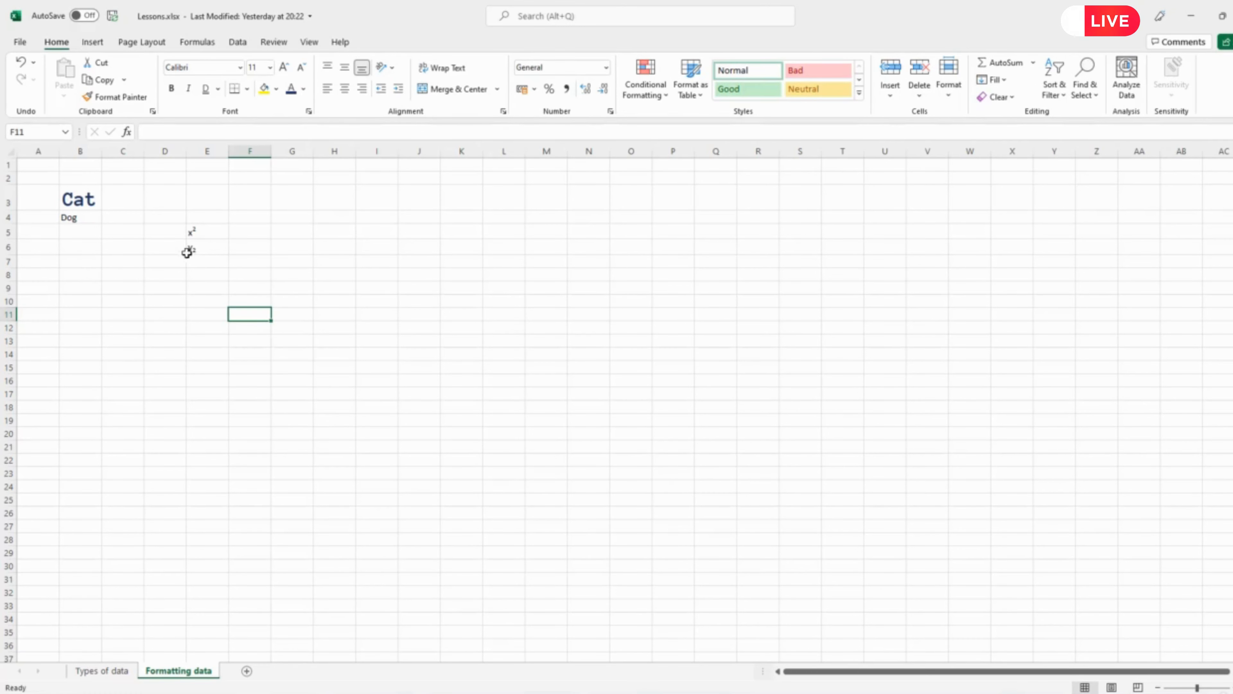
- Right-align the contents of E5:E6, and replace that with horizontal centring
{"action": "left_click_drag", "start_coordinate": [199, 251], "coordinate": [198, 232]}
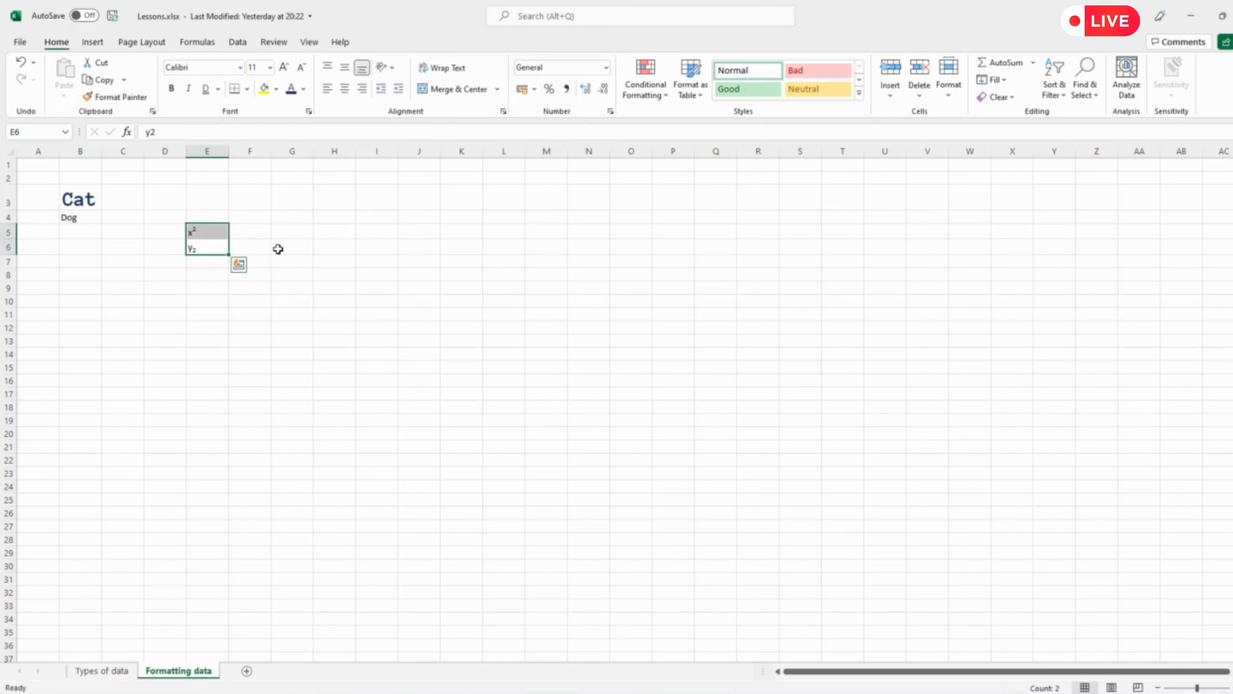
{"action": "left_click", "coordinate": [362, 89]}
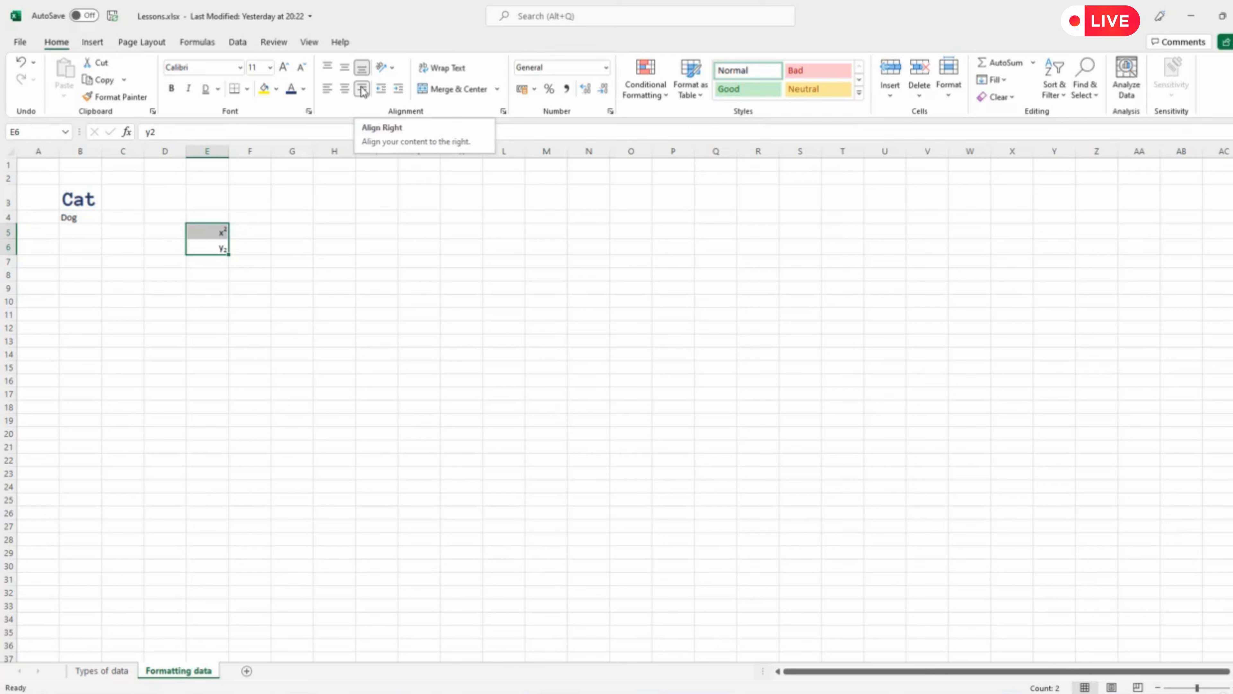
{"action": "left_click", "coordinate": [344, 90]}
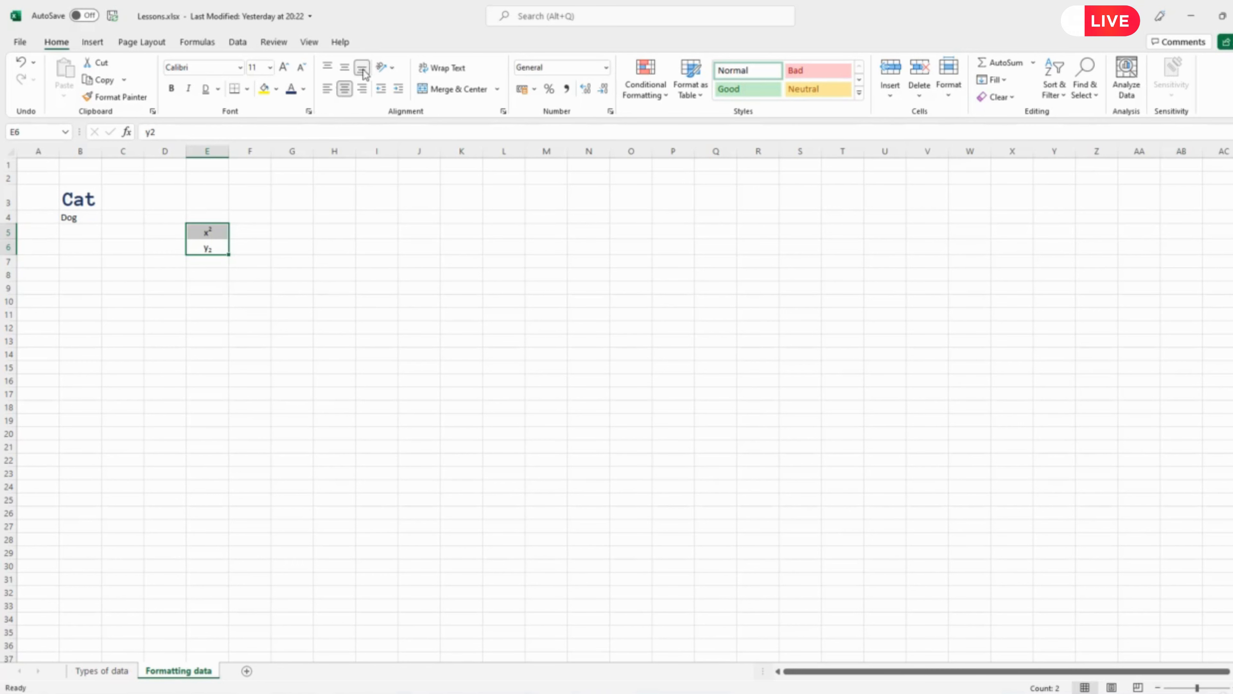
- Increase the heights of rows 5 and 6 to leave clear vertical space around their text
{"action": "left_click", "coordinate": [300, 301]}
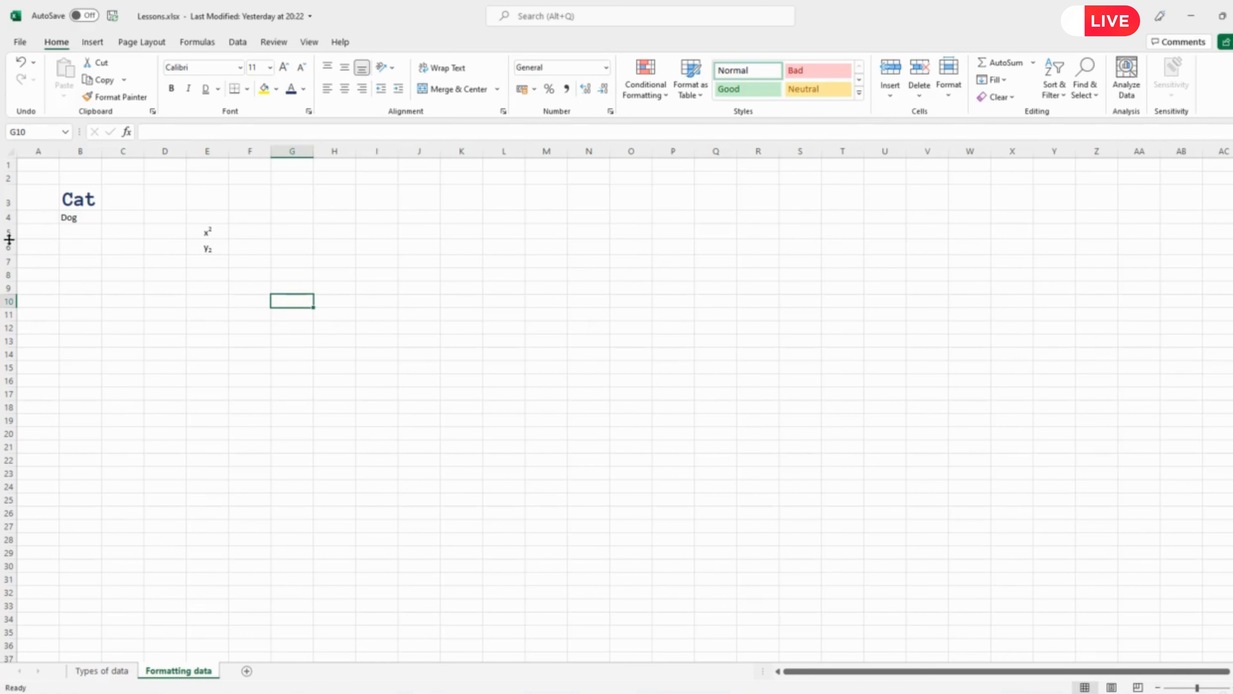
{"action": "left_click_drag", "start_coordinate": [8, 232], "coordinate": [9, 272]}
{"action": "left_click", "coordinate": [275, 382]}
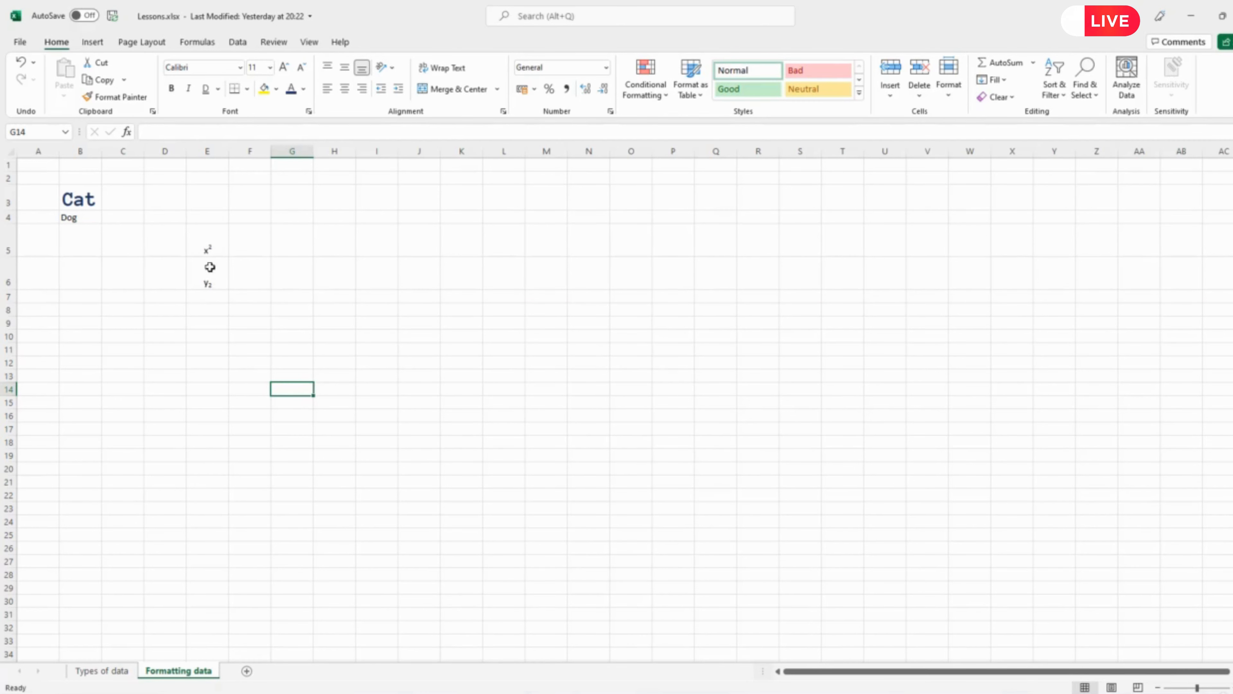
- Middle-align the contents of E5:E6 vertically, and replace that with top alignment
{"action": "left_click", "coordinate": [210, 242]}
{"action": "left_click_drag", "start_coordinate": [210, 241], "coordinate": [209, 269]}
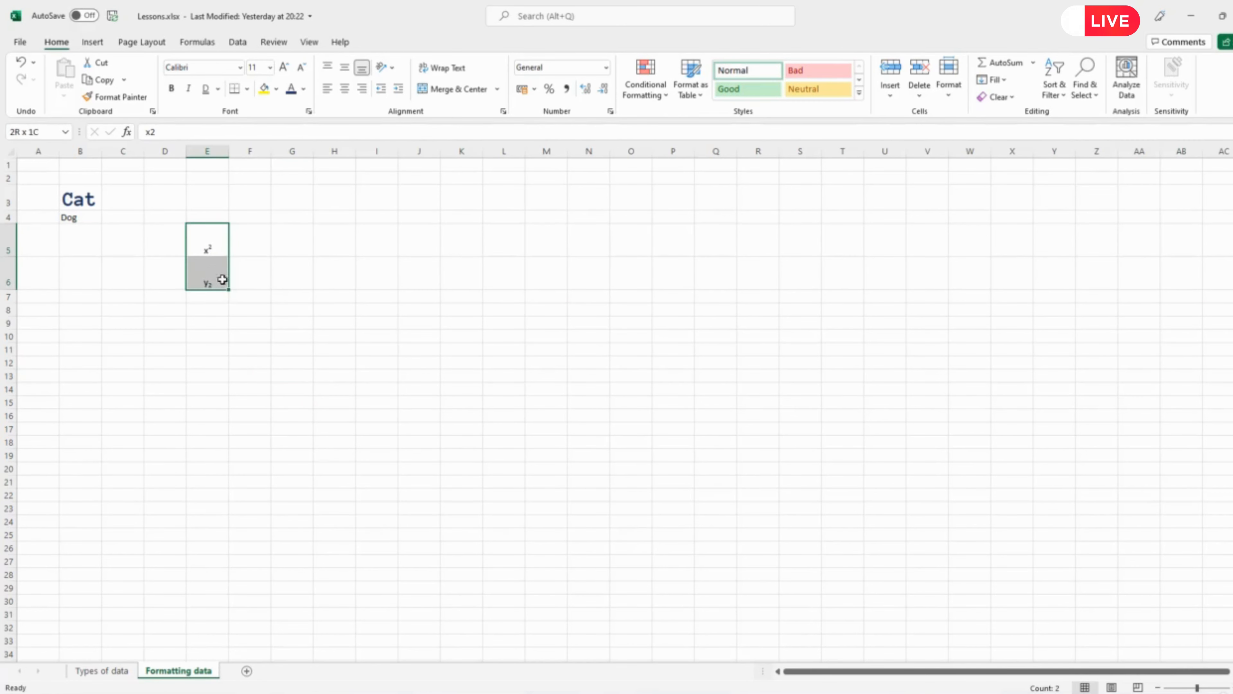
{"action": "left_click", "coordinate": [344, 69]}
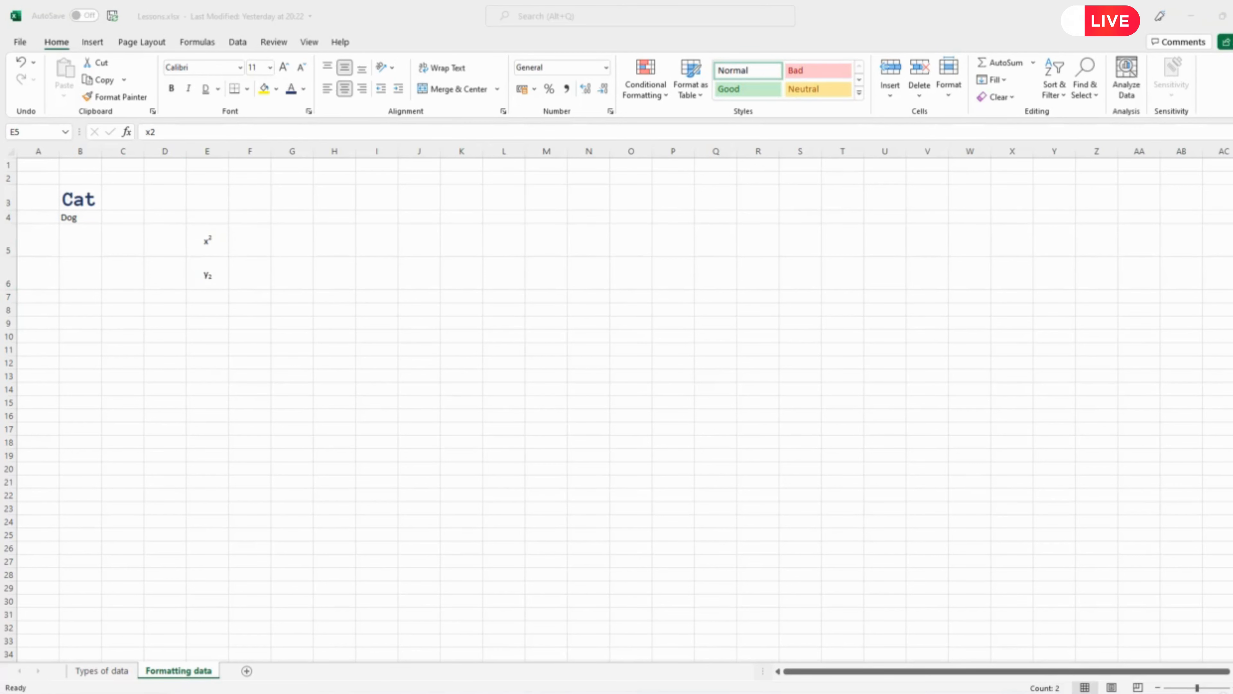
{"action": "left_click", "coordinate": [373, 48]}
{"action": "left_click", "coordinate": [327, 67]}
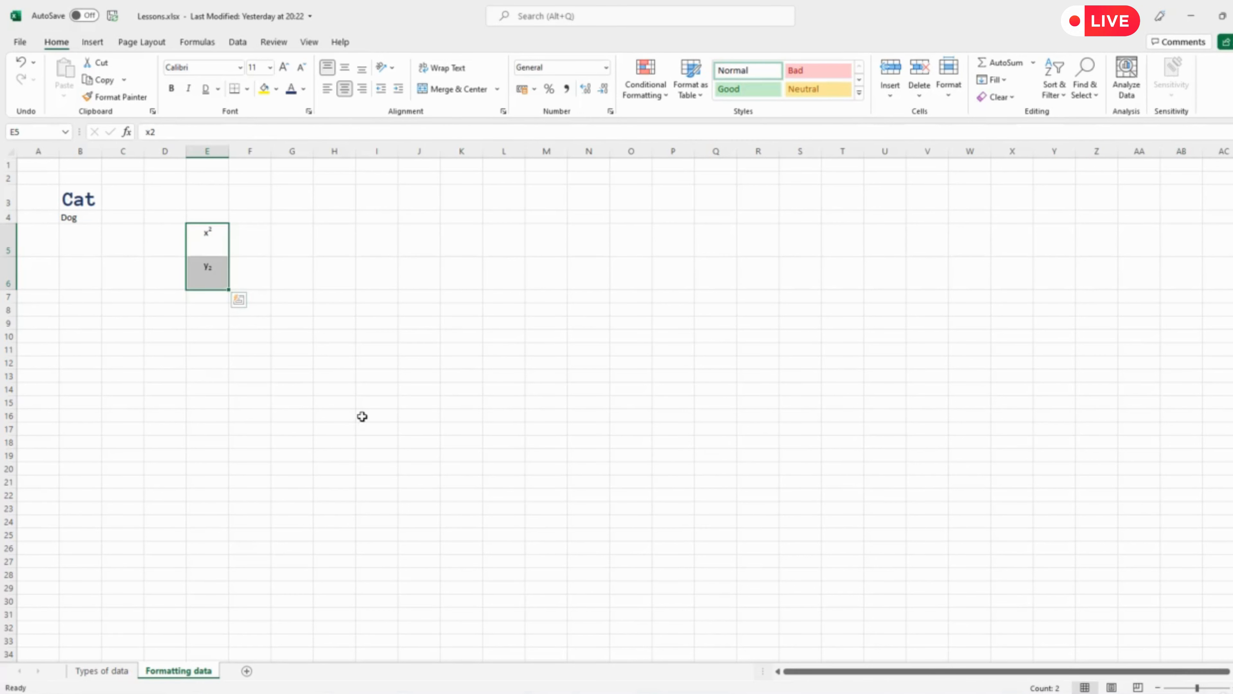
{"action": "left_click", "coordinate": [342, 415]}
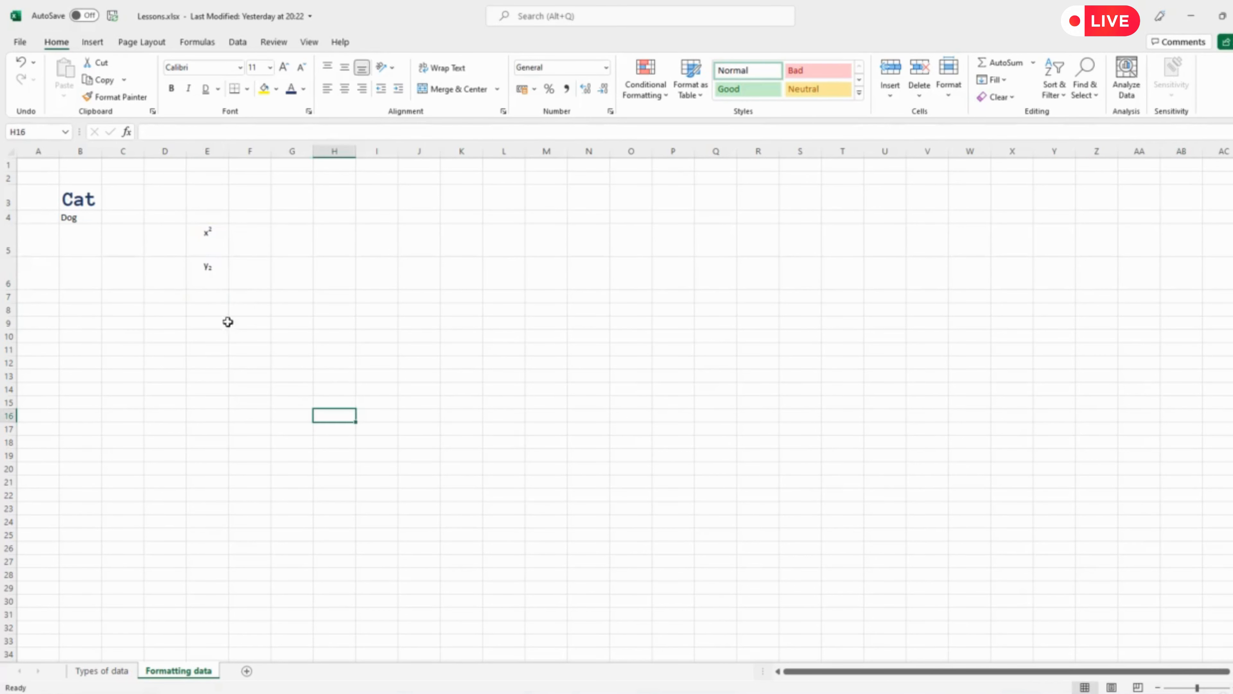
- Middle-align the contents of E6 and of E5 vertically, one cell at a time
{"action": "left_click", "coordinate": [217, 281]}
{"action": "left_click", "coordinate": [345, 67]}
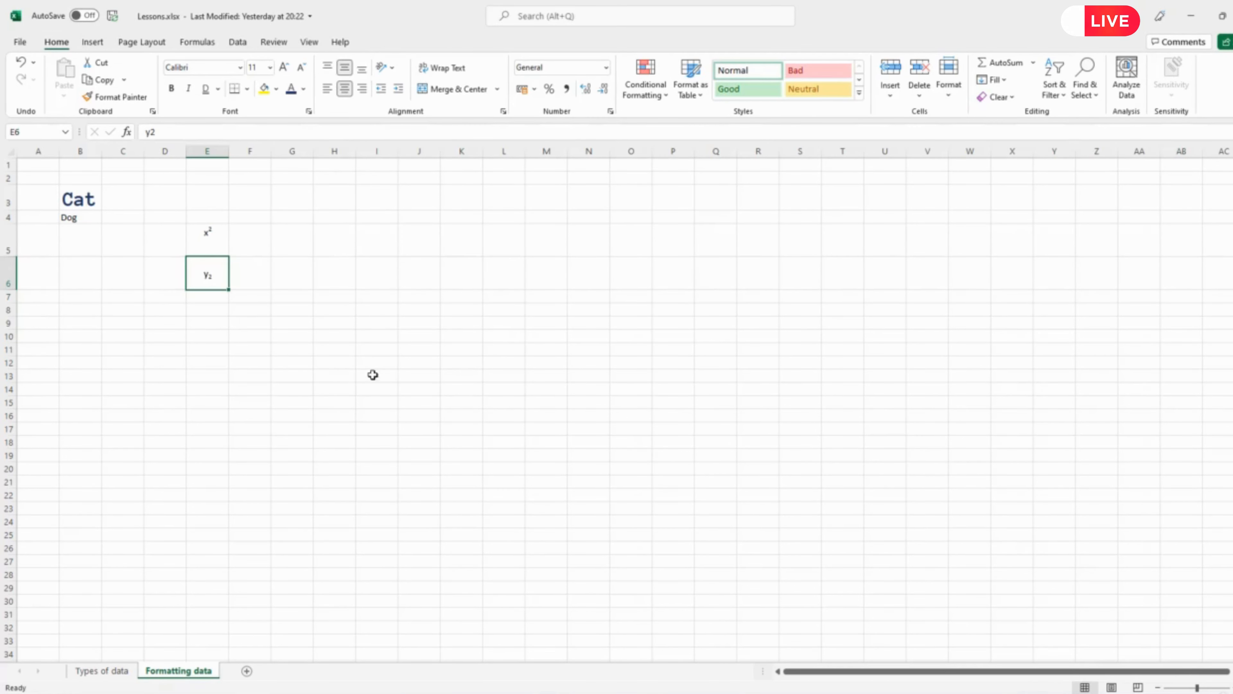
{"action": "left_click", "coordinate": [210, 250]}
{"action": "left_click", "coordinate": [345, 68]}
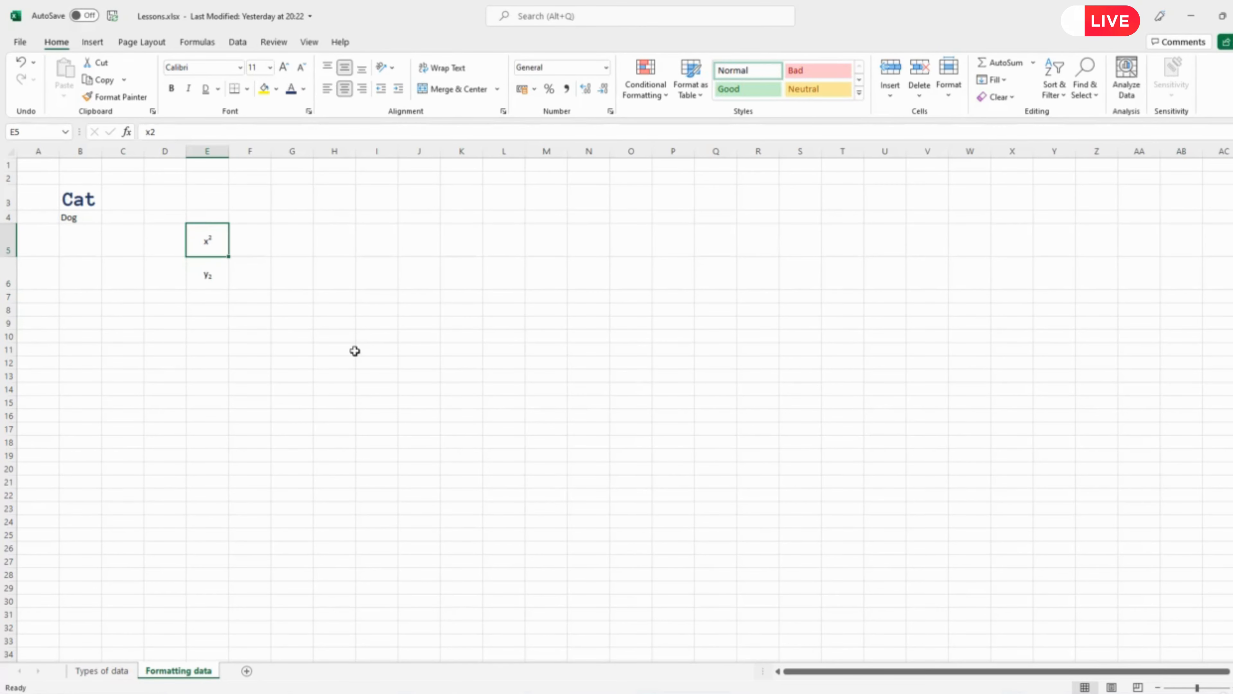
- Enter "This is some text" in cell H5 and autofit column H to its contents
{"action": "left_click", "coordinate": [295, 237]}
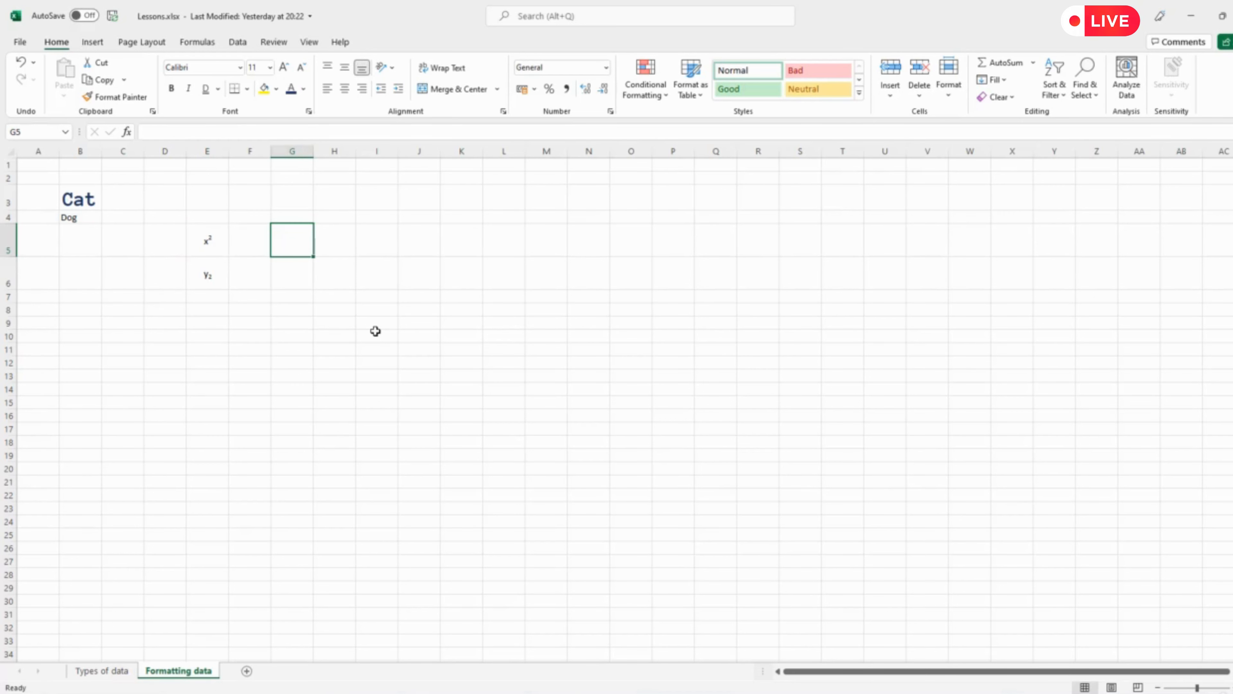
{"action": "key", "text": "Right"}
{"action": "type", "text": "Thi"}
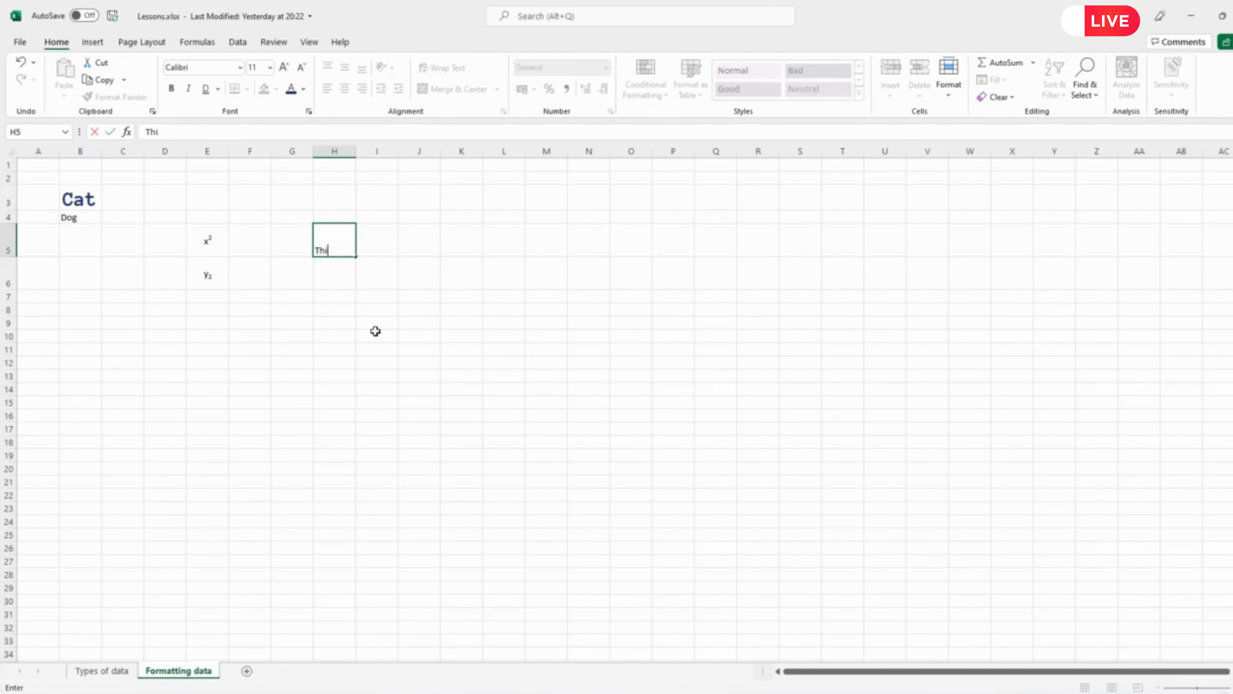
{"action": "type", "text": "s is some text"}
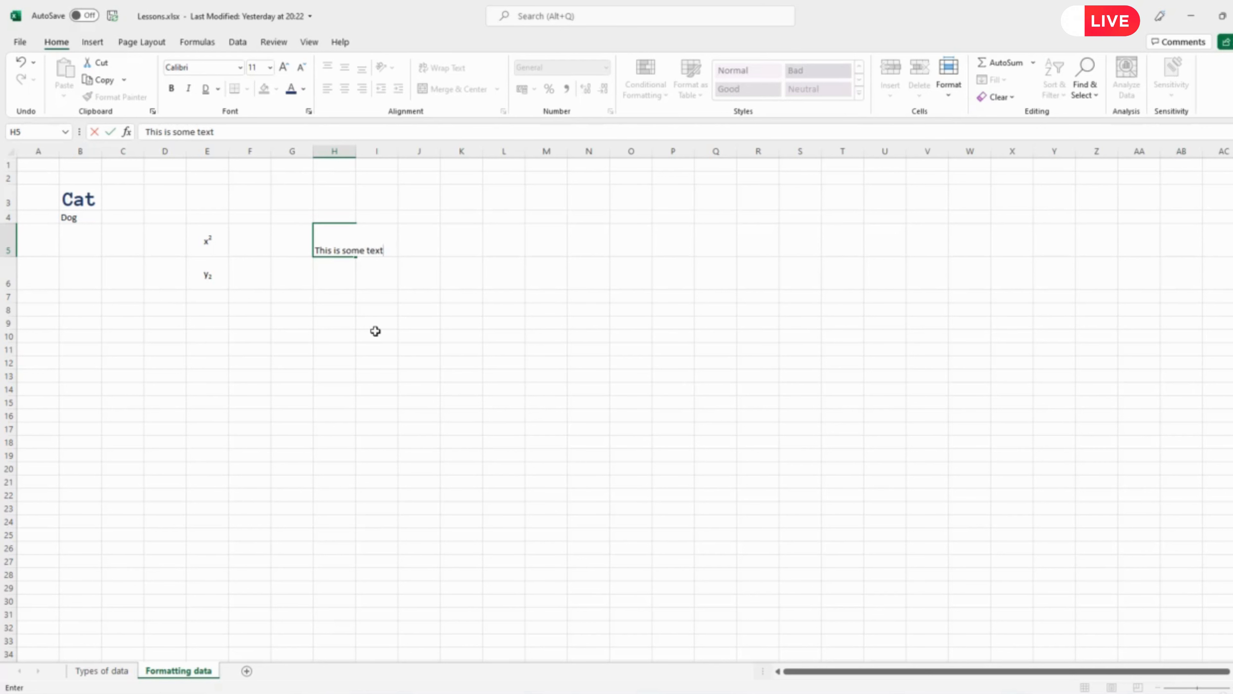
{"action": "key", "text": "Return"}
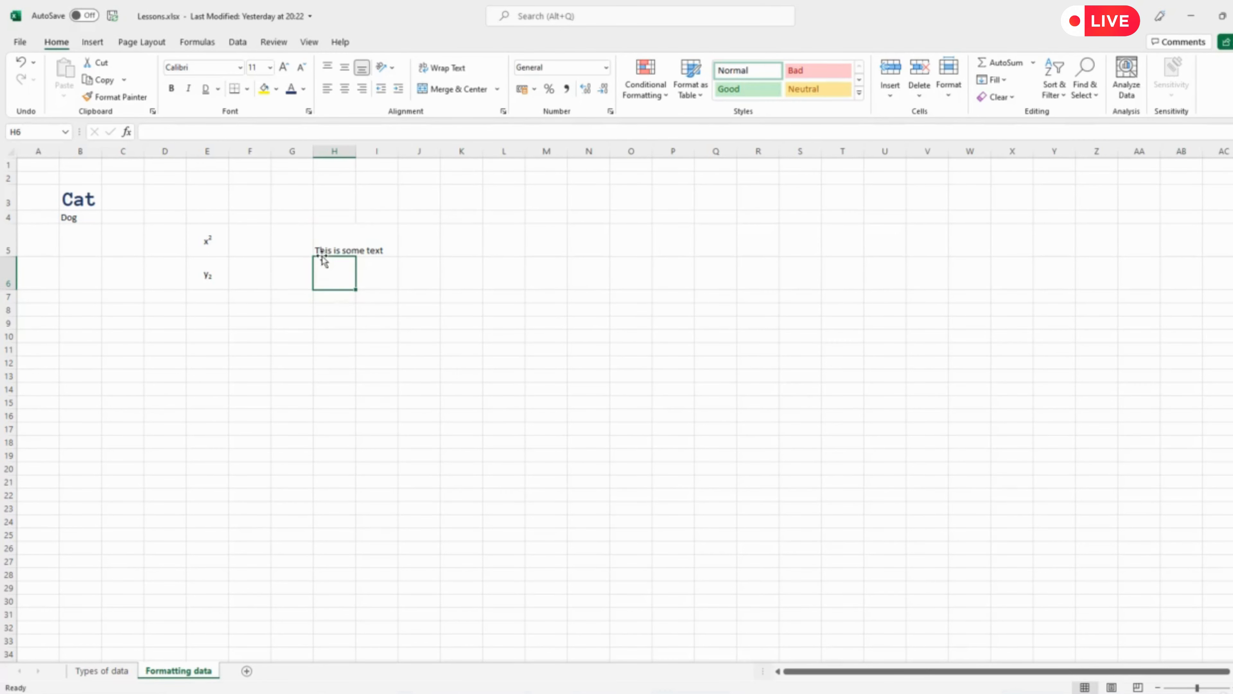
{"action": "double_click", "coordinate": [355, 150]}
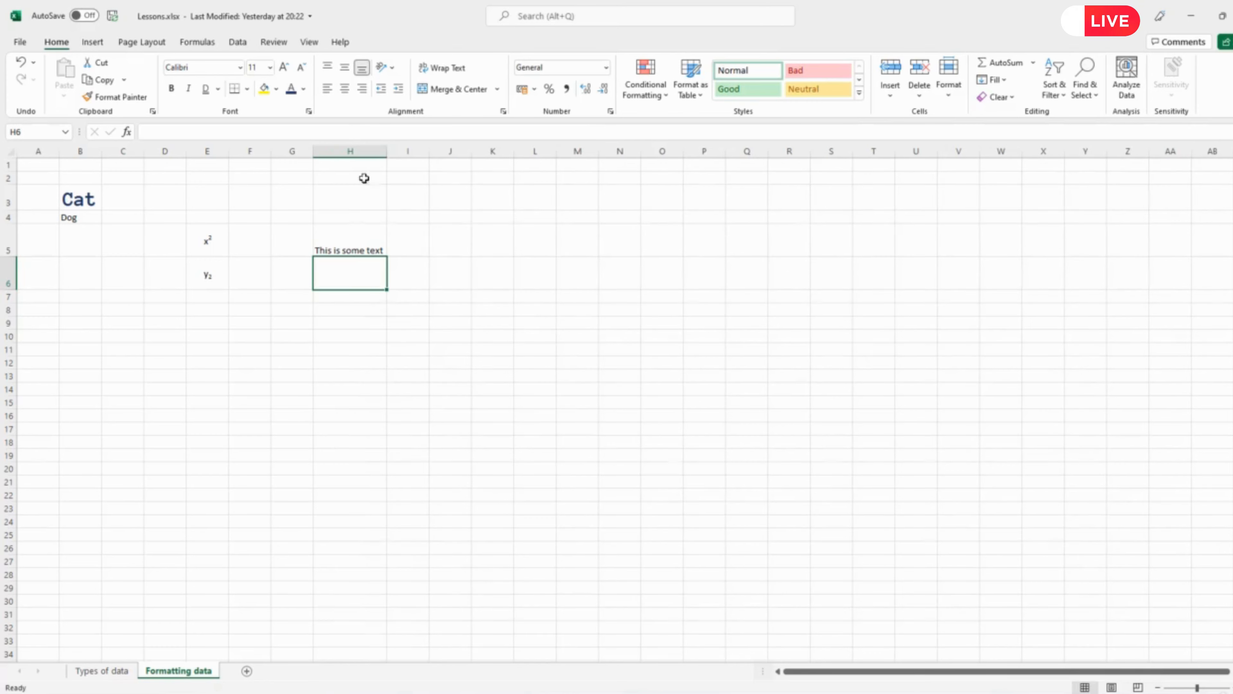
- Set the text in H5 to Vertical Text and increase the height of row 5 to fit all its stacked letters
{"action": "left_click", "coordinate": [352, 246]}
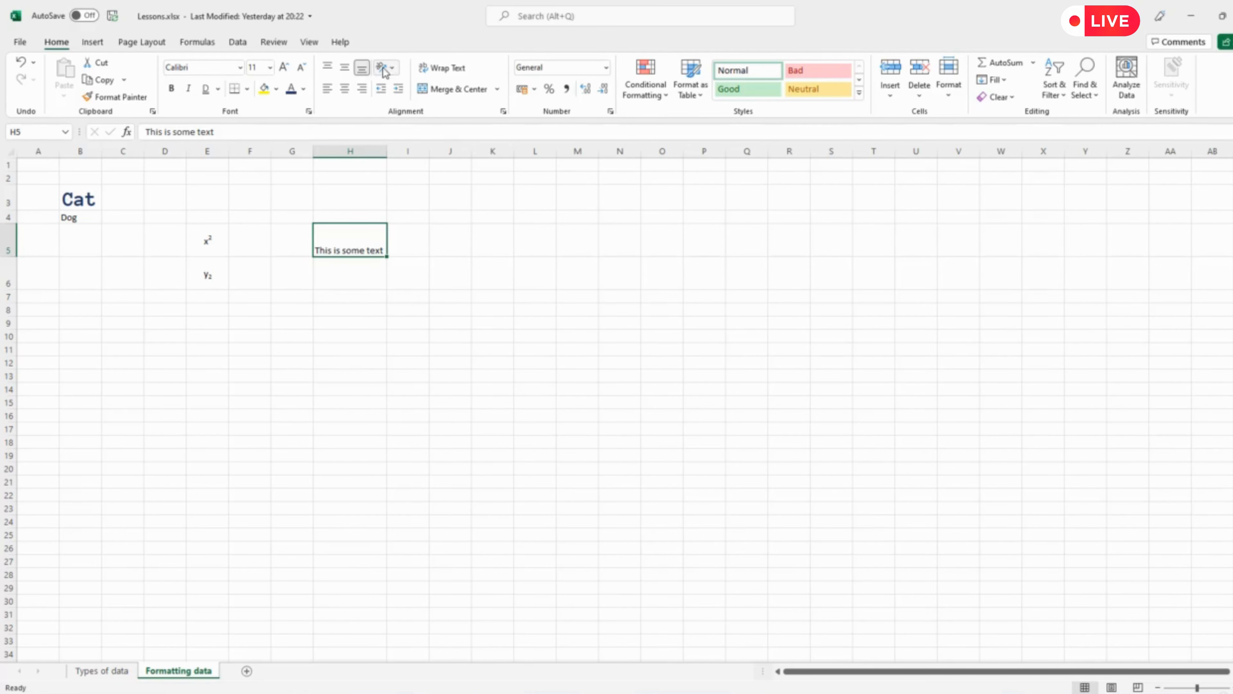
{"action": "left_click", "coordinate": [395, 68]}
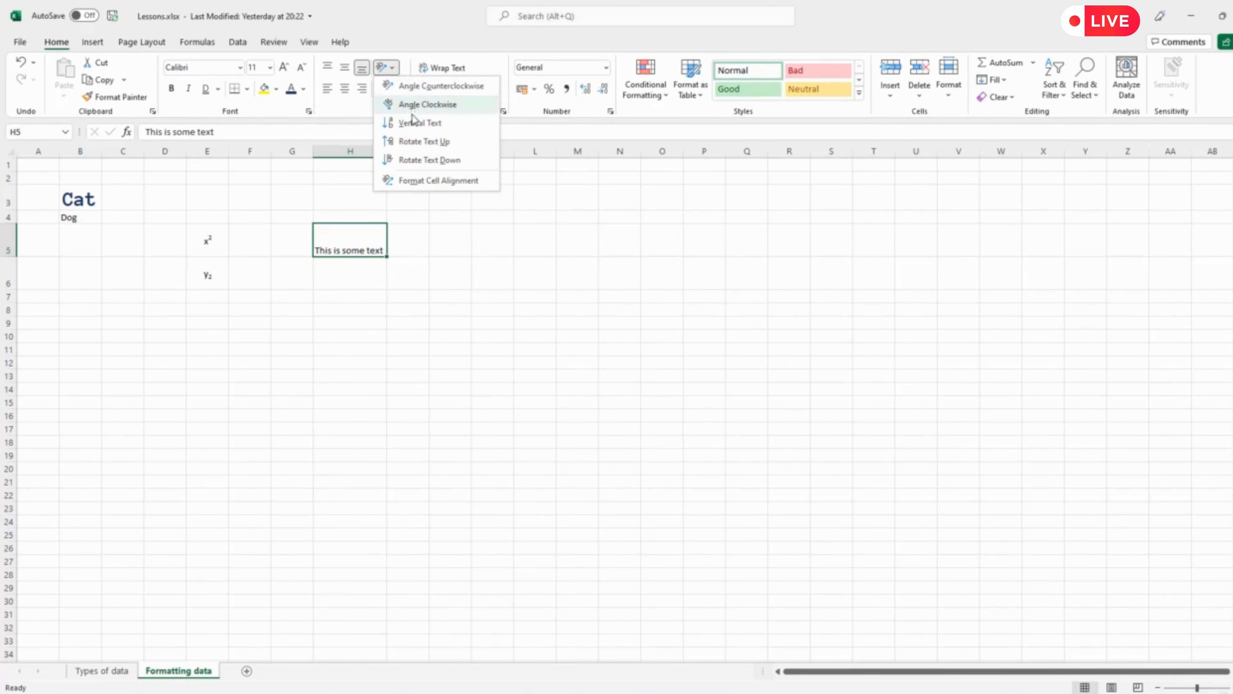
{"action": "left_click", "coordinate": [414, 128]}
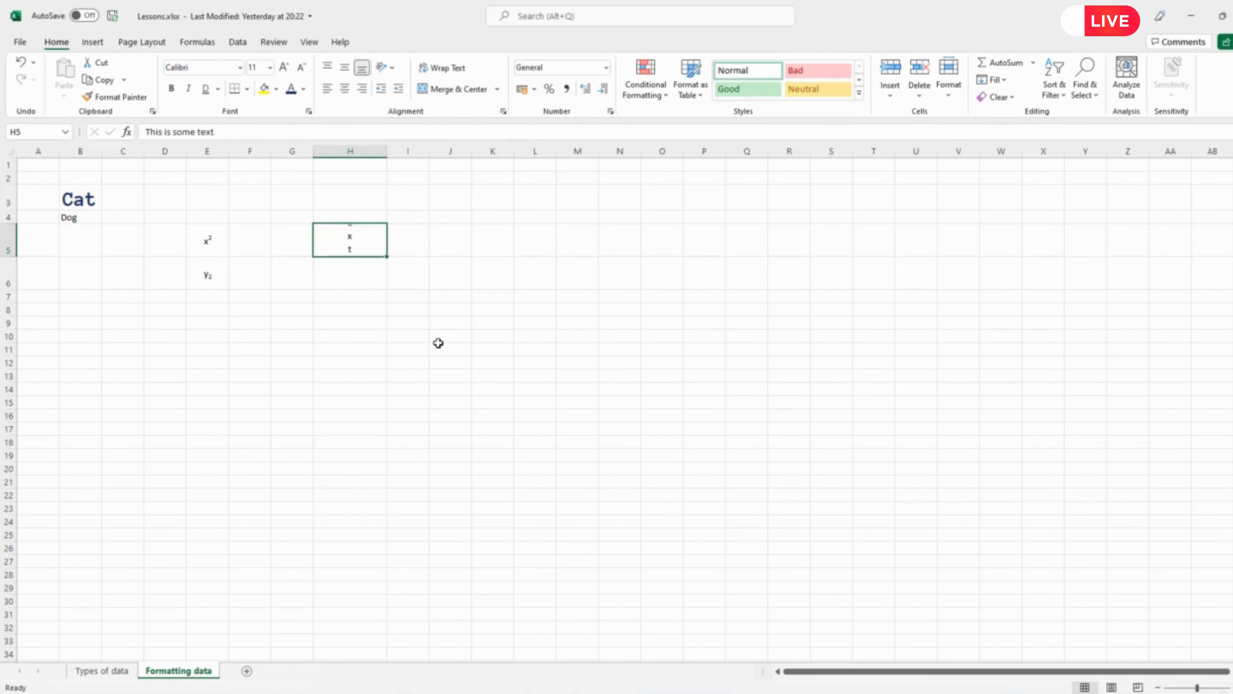
{"action": "left_click_drag", "start_coordinate": [9, 256], "coordinate": [10, 449]}
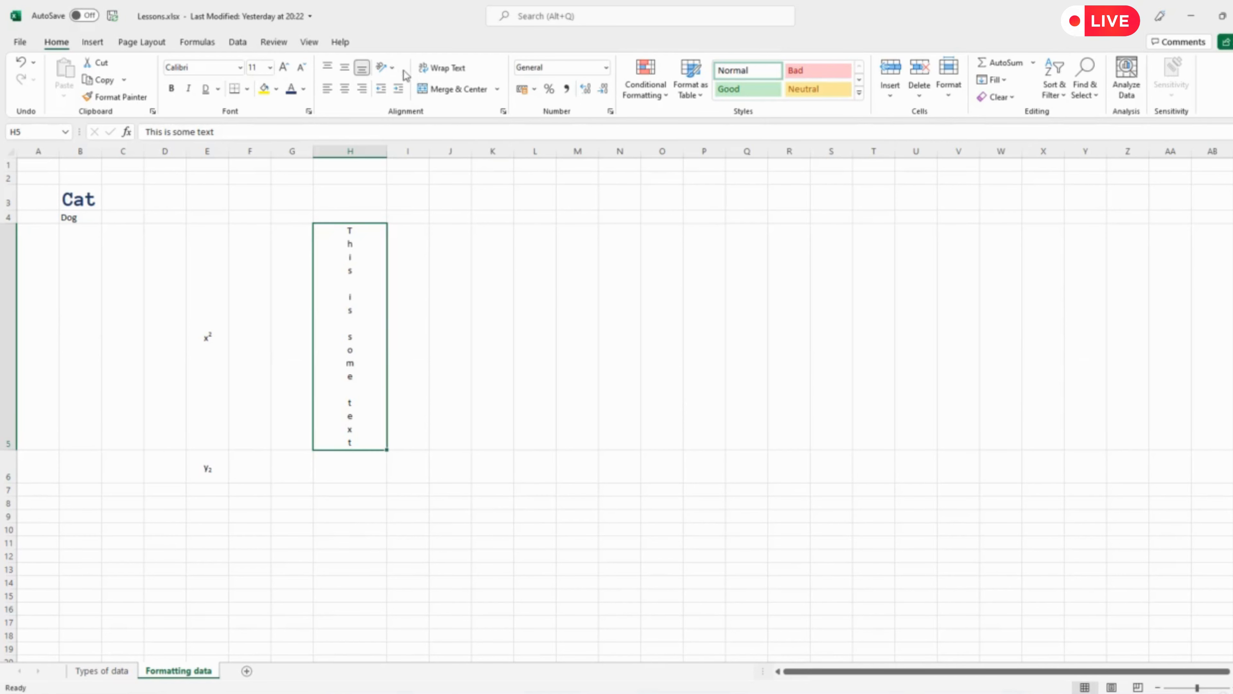
- Rotate the text in H5 up, and replace that with the Rotate Text Down orientation
{"action": "left_click", "coordinate": [394, 68]}
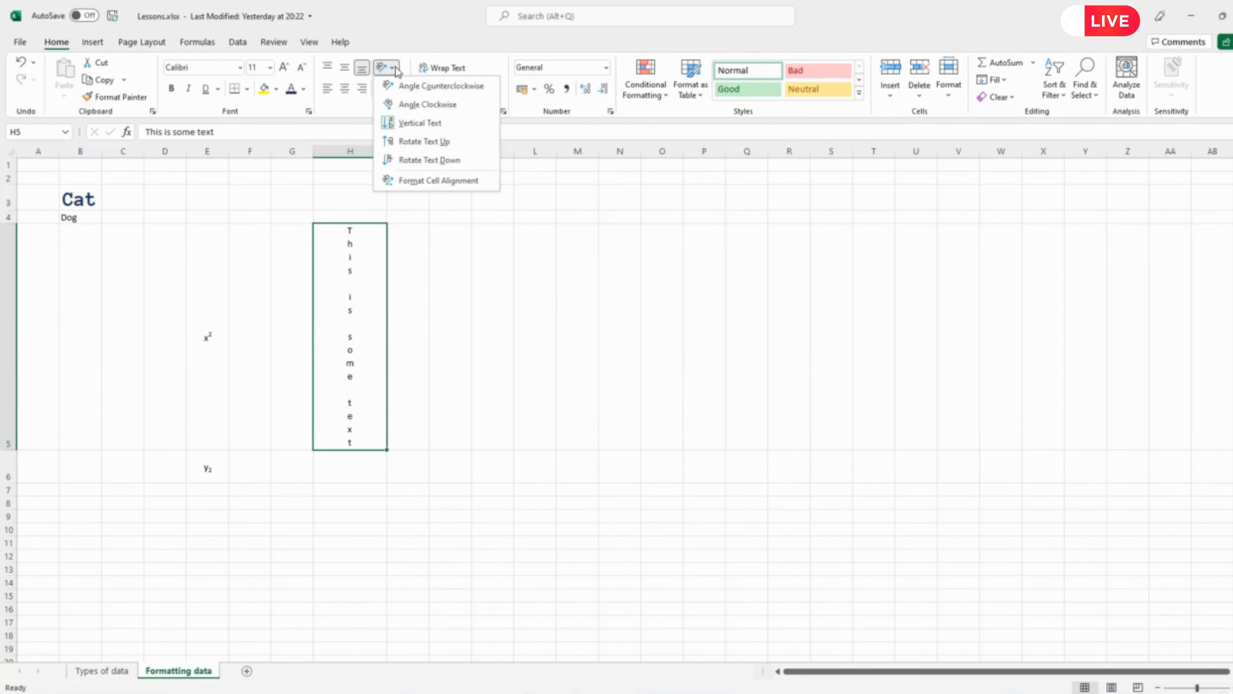
{"action": "left_click", "coordinate": [427, 142]}
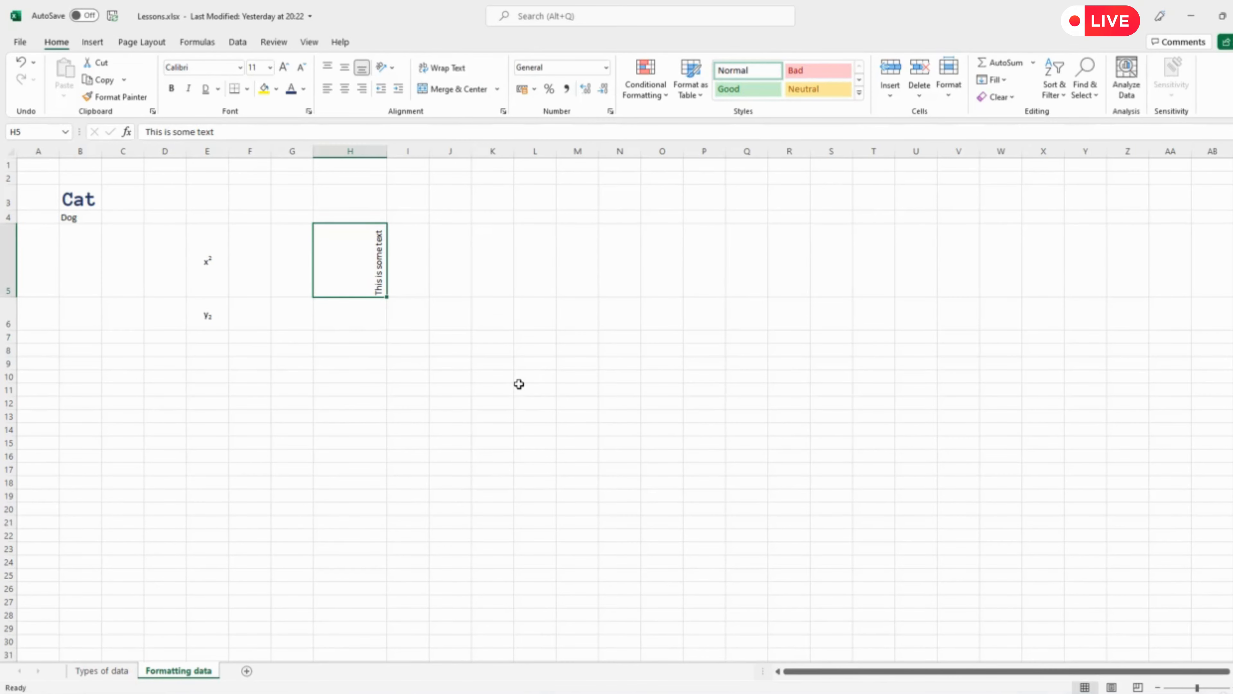
{"action": "left_click", "coordinate": [394, 68]}
{"action": "left_click", "coordinate": [413, 160]}
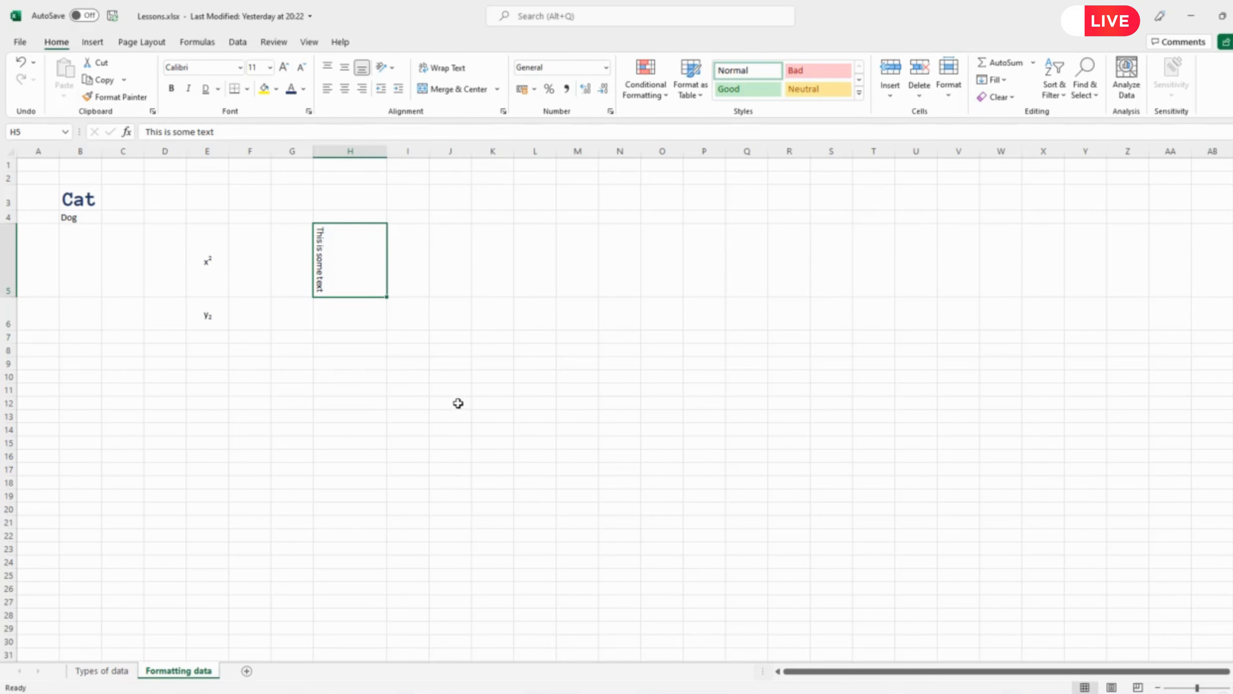
- Angle the text in H5 clockwise, and turn that orientation off again to return the text to horizontal
{"action": "left_click", "coordinate": [393, 69]}
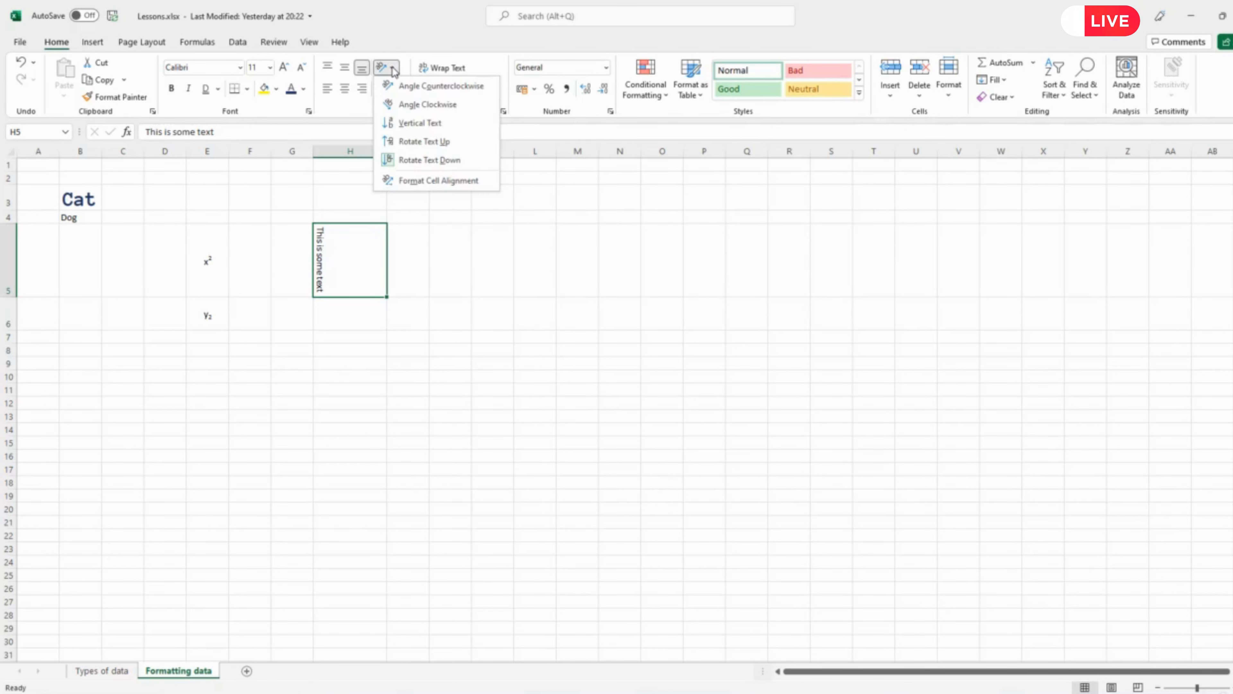
{"action": "left_click", "coordinate": [430, 275]}
{"action": "left_click", "coordinate": [382, 68]}
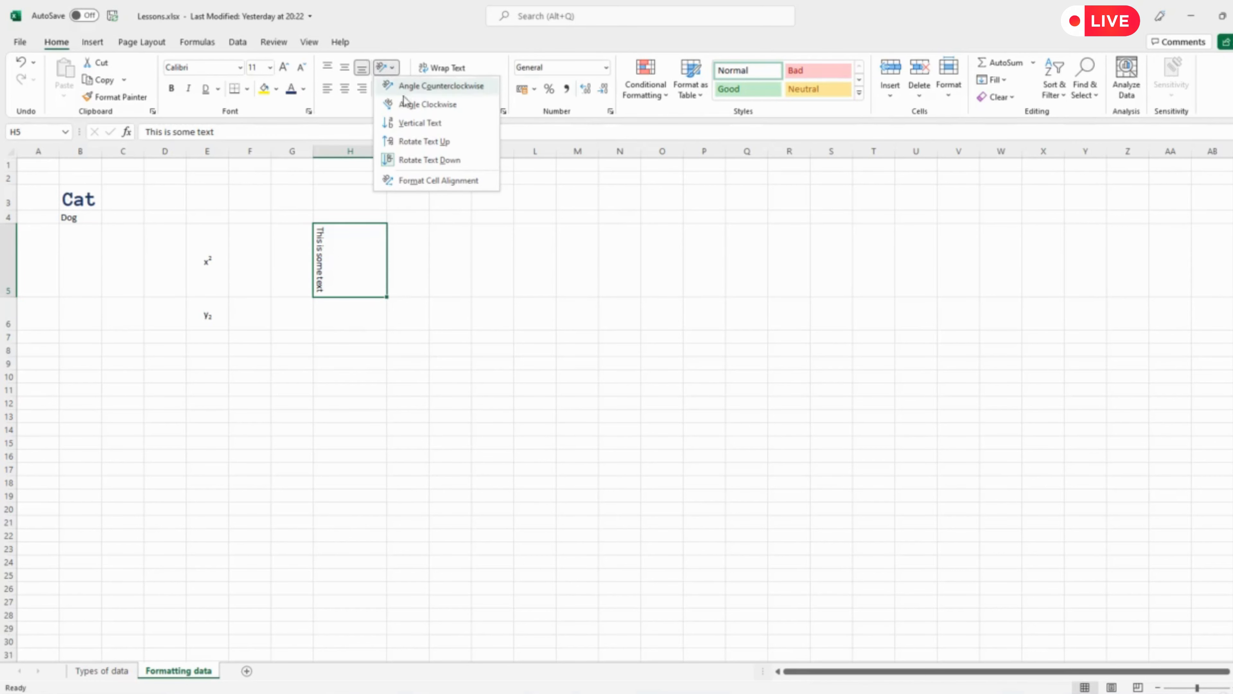
{"action": "left_click", "coordinate": [408, 104]}
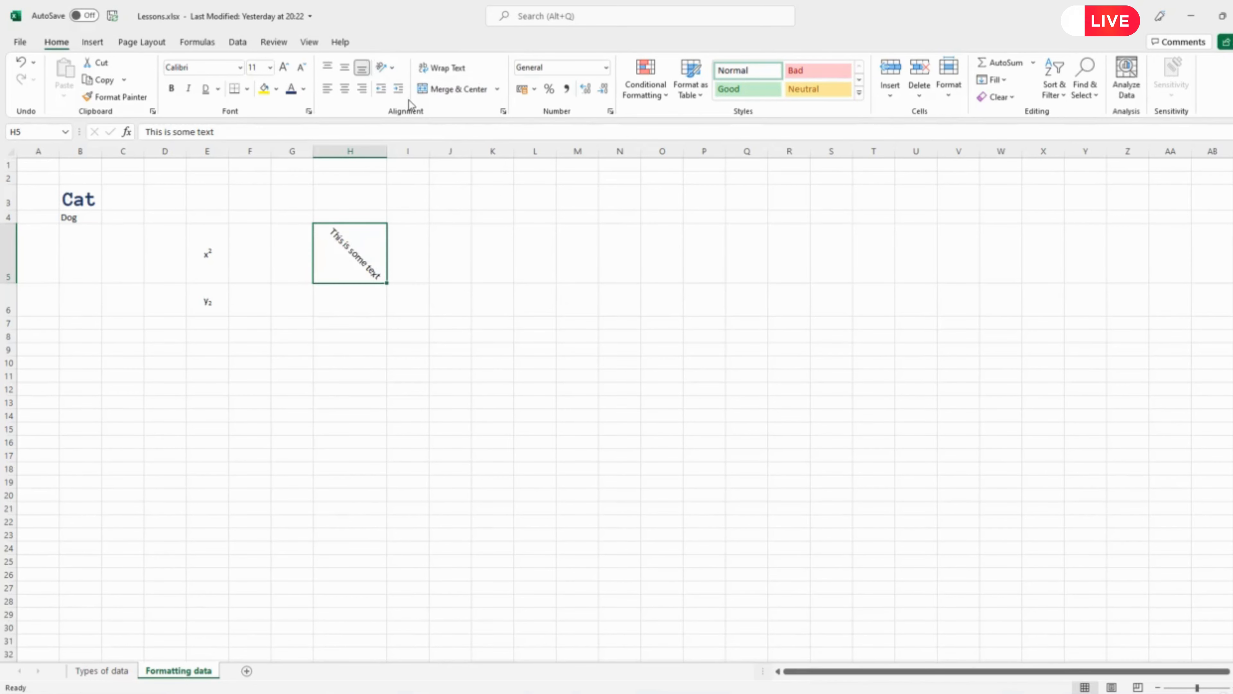
{"action": "left_click", "coordinate": [387, 68]}
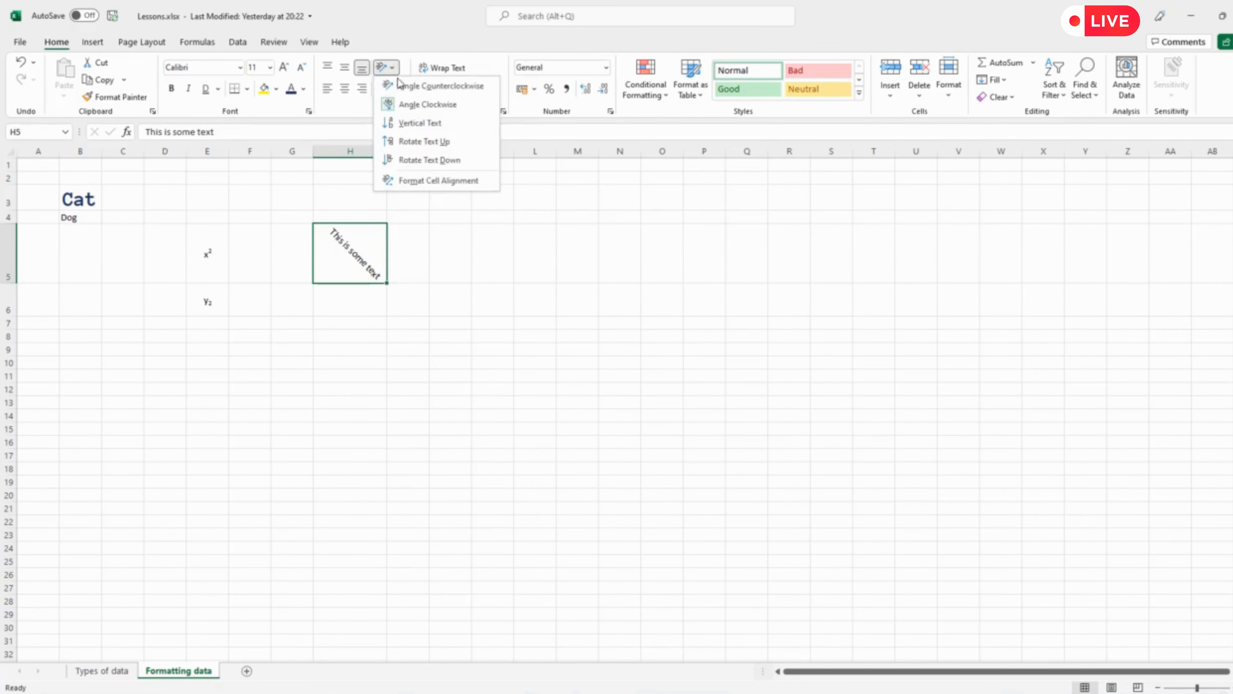
{"action": "left_click", "coordinate": [408, 104]}
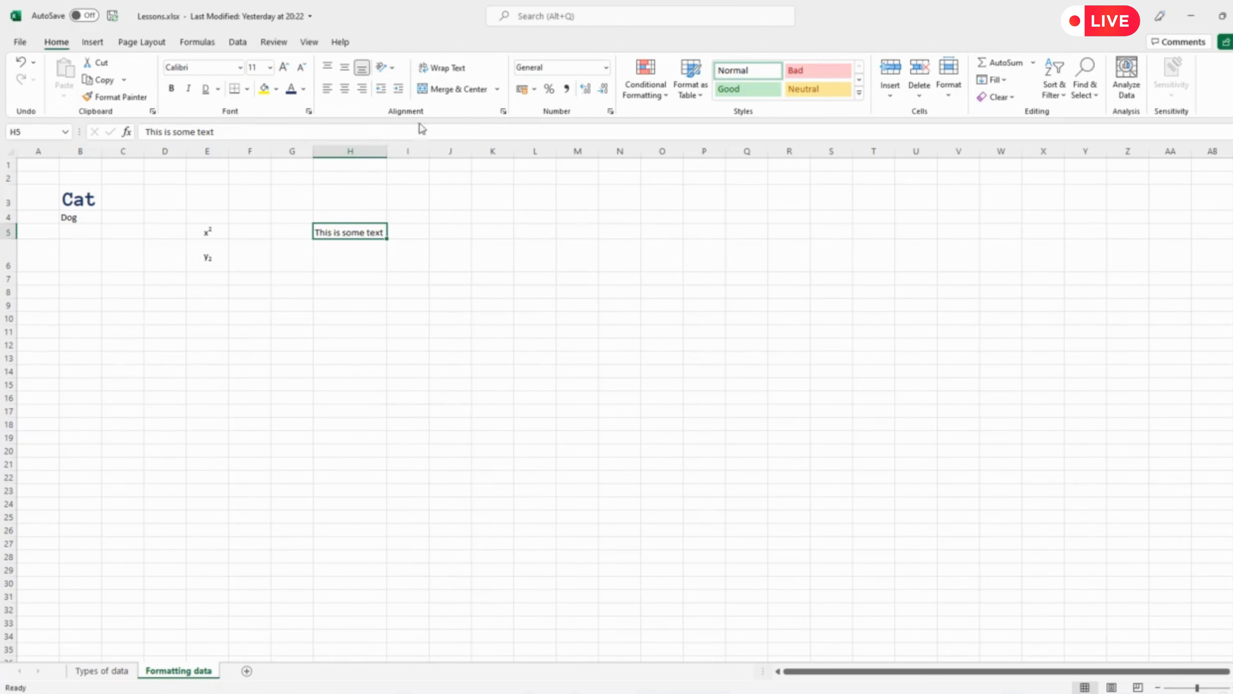
- Angle the text in H5 counterclockwise, switch it to clockwise, and remove the angle to restore horizontal text
{"action": "left_click", "coordinate": [386, 68]}
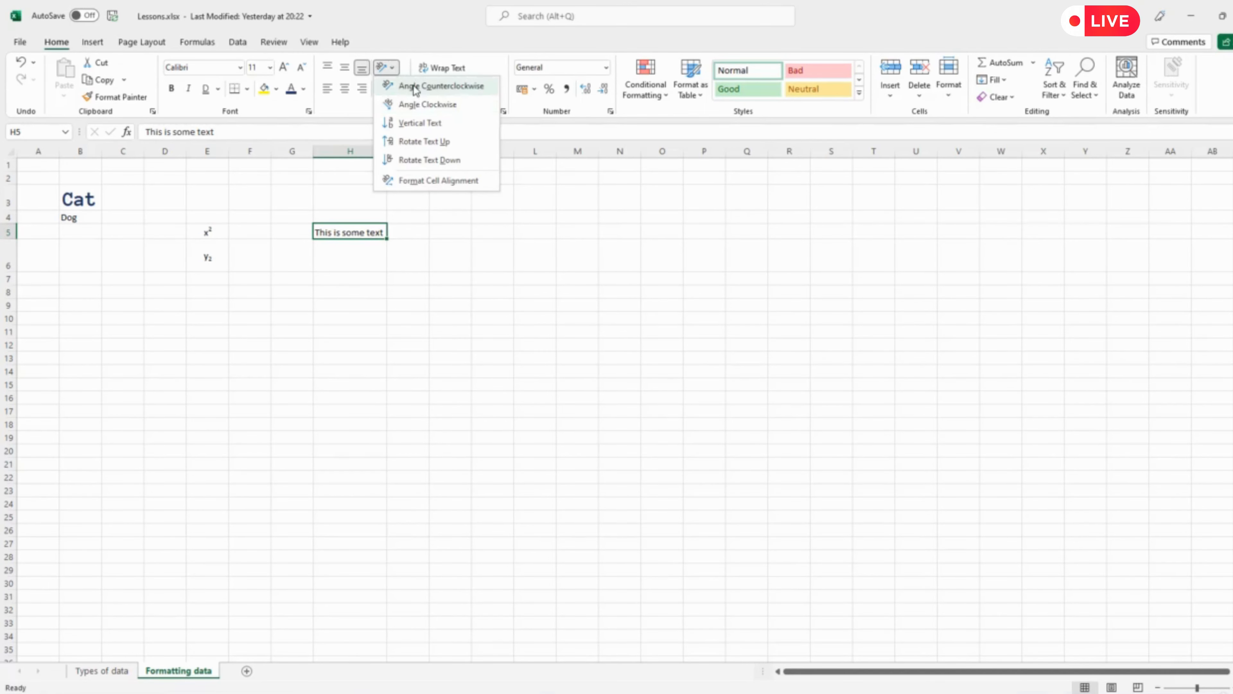
{"action": "left_click", "coordinate": [415, 86]}
{"action": "left_click", "coordinate": [387, 68]}
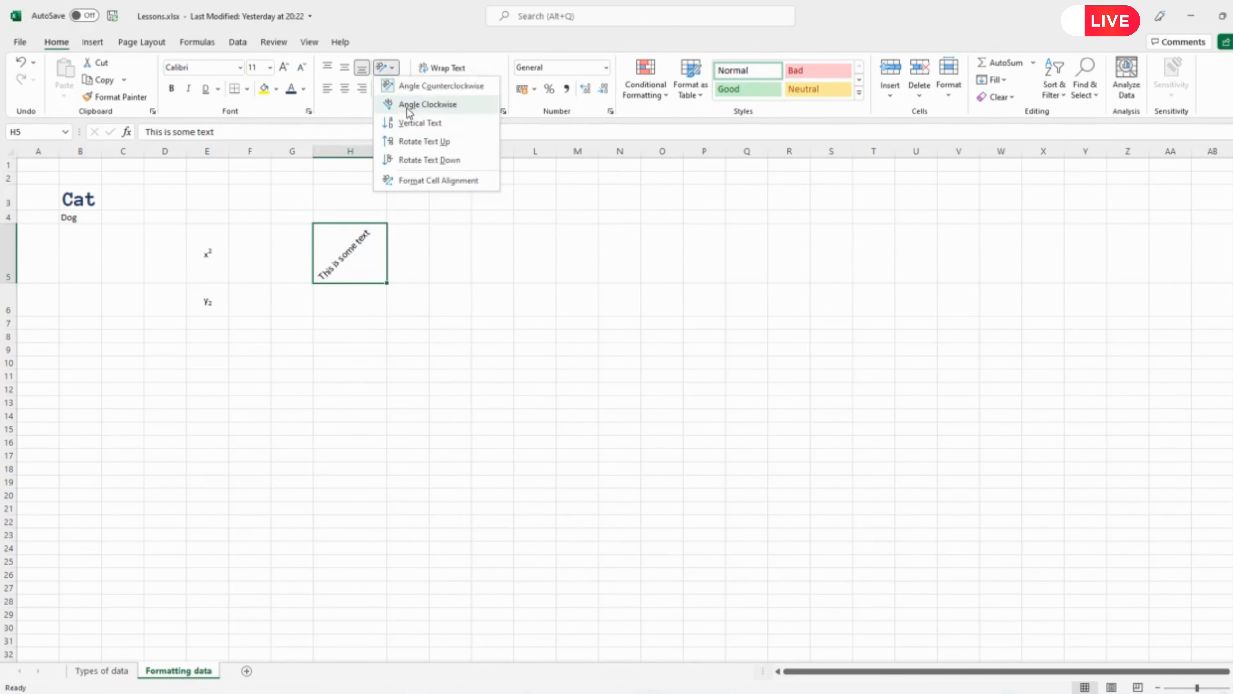
{"action": "left_click", "coordinate": [408, 105]}
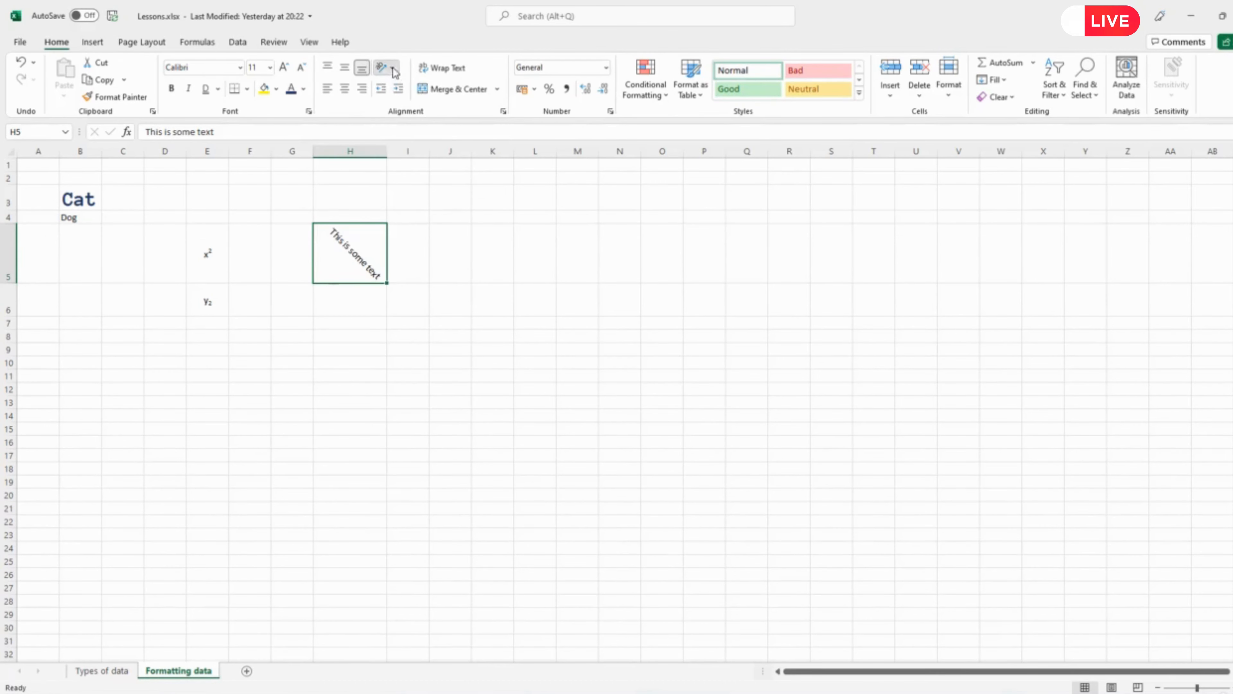
{"action": "left_click", "coordinate": [394, 72]}
{"action": "left_click", "coordinate": [425, 106]}
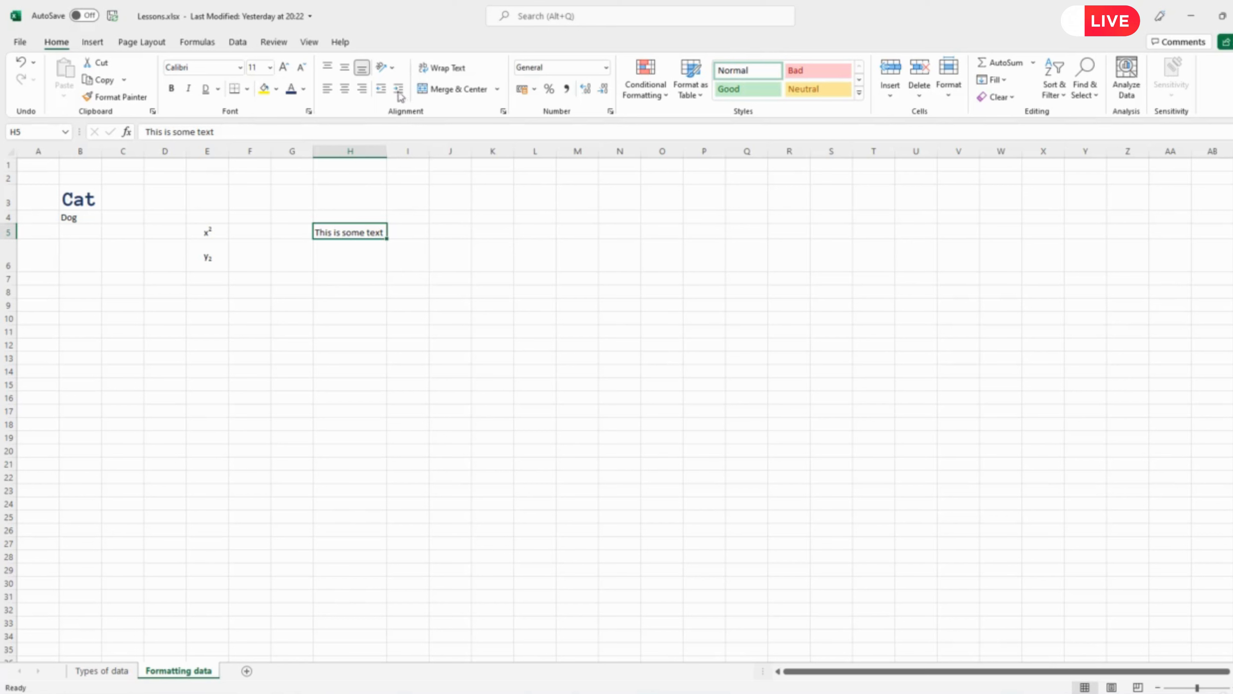
{"action": "left_click", "coordinate": [387, 69]}
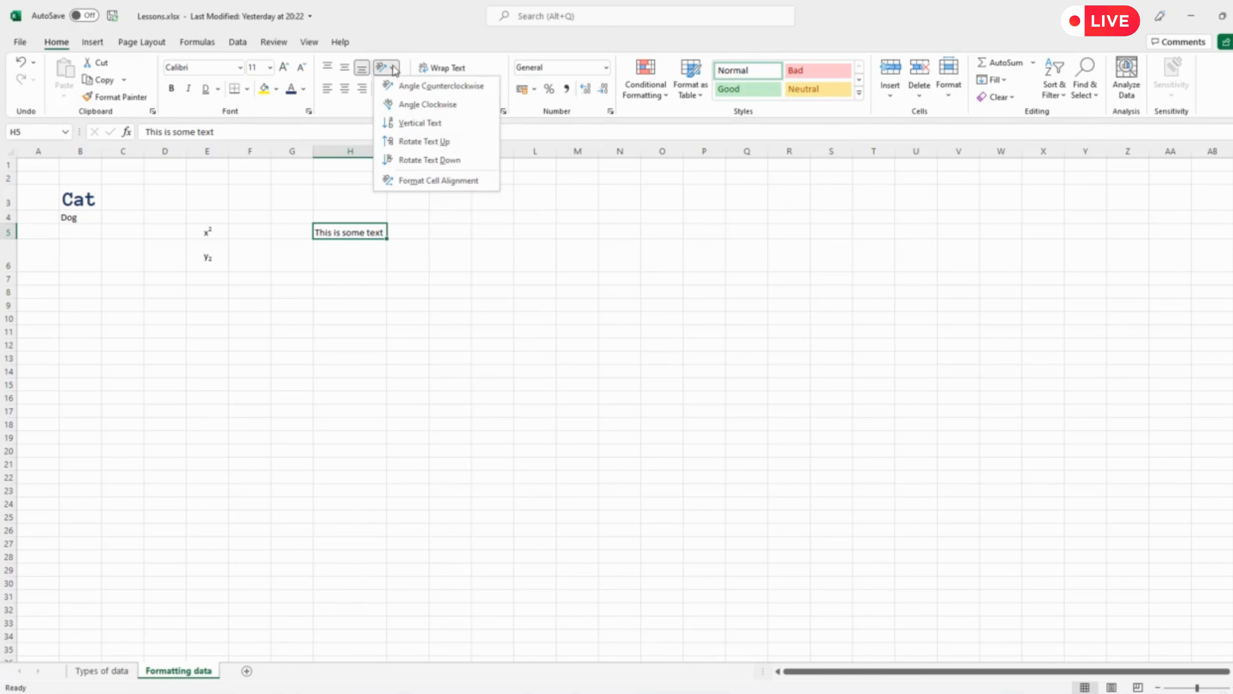
{"action": "left_click", "coordinate": [441, 184]}
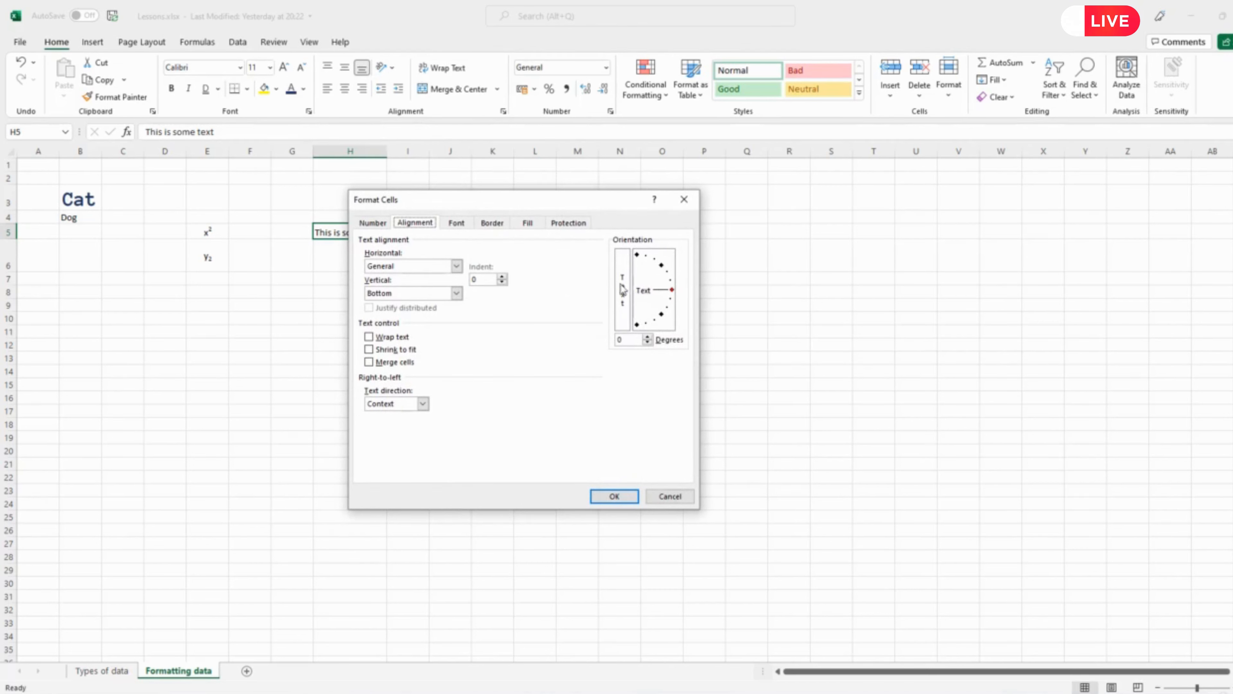
{"action": "left_click", "coordinate": [673, 496]}
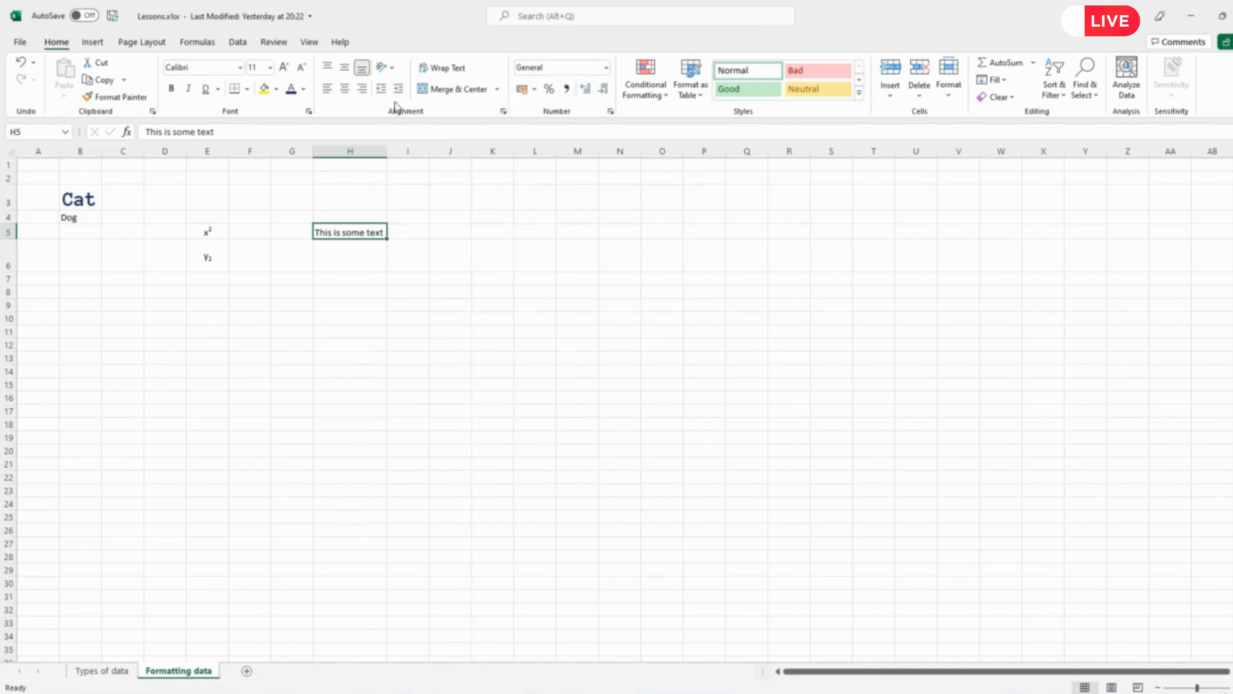
- Review the horizontal and vertical alignment options in Format Cells for H5 and set the text orientation to -45 degrees
{"action": "left_click", "coordinate": [387, 68]}
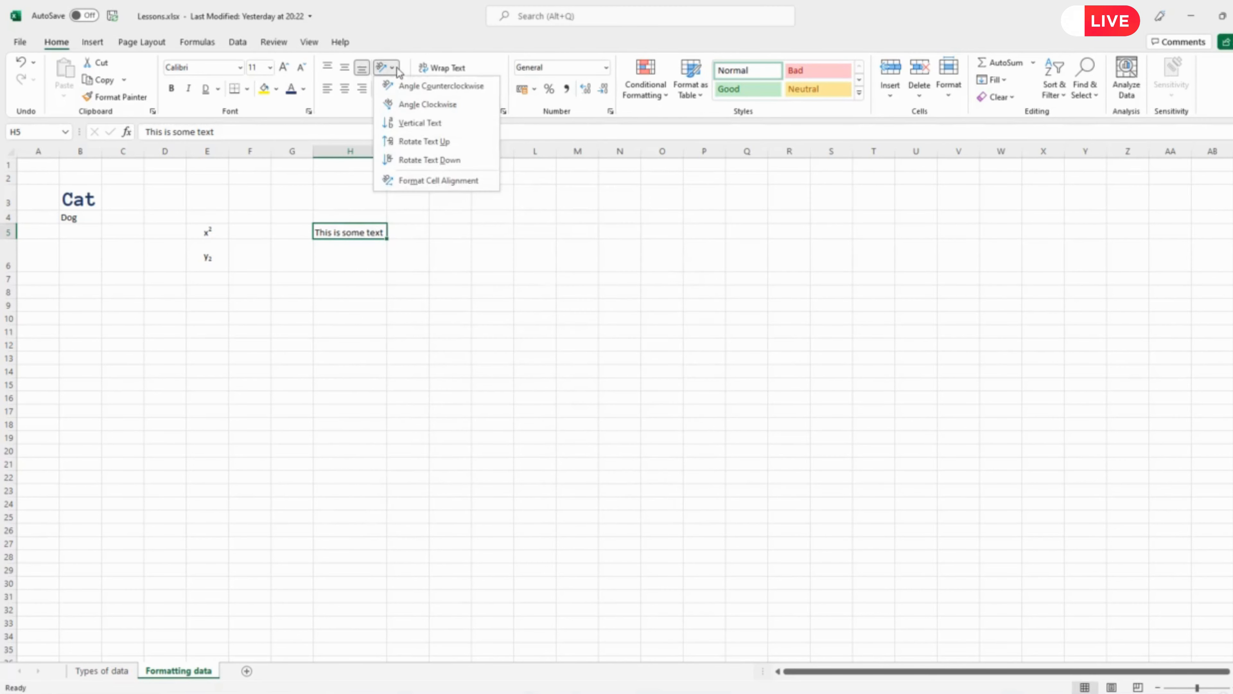
{"action": "left_click", "coordinate": [429, 182]}
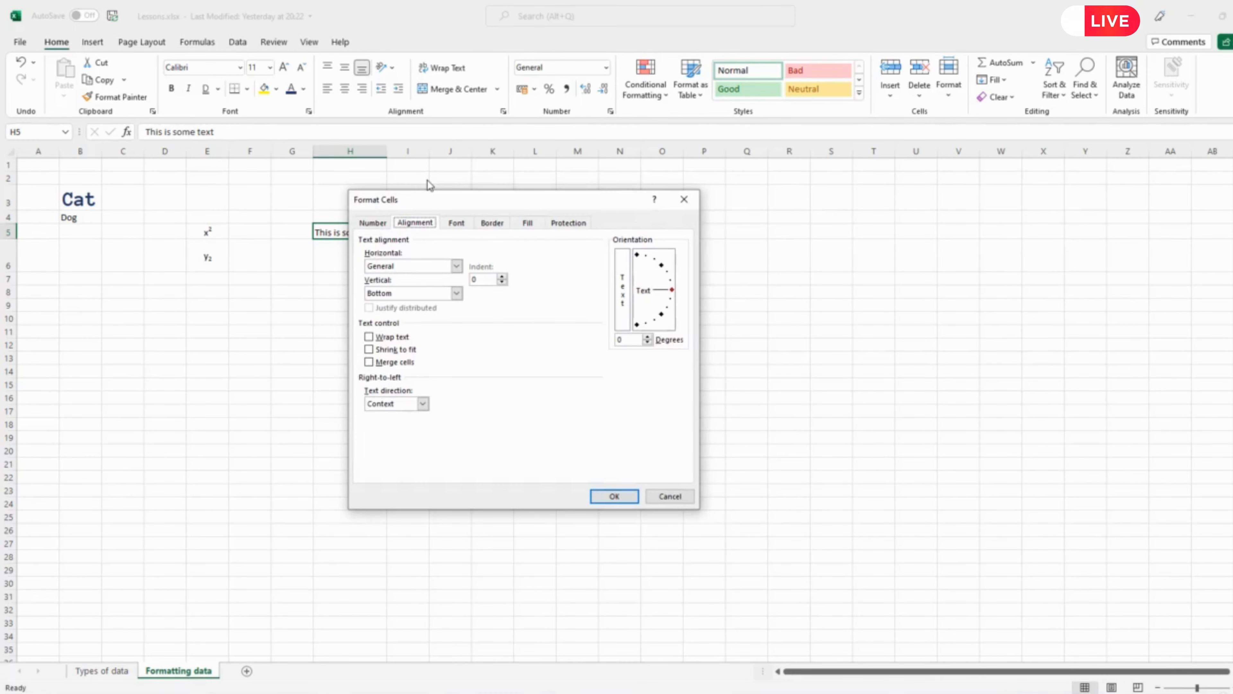
{"action": "left_click_drag", "start_coordinate": [505, 200], "coordinate": [607, 215]}
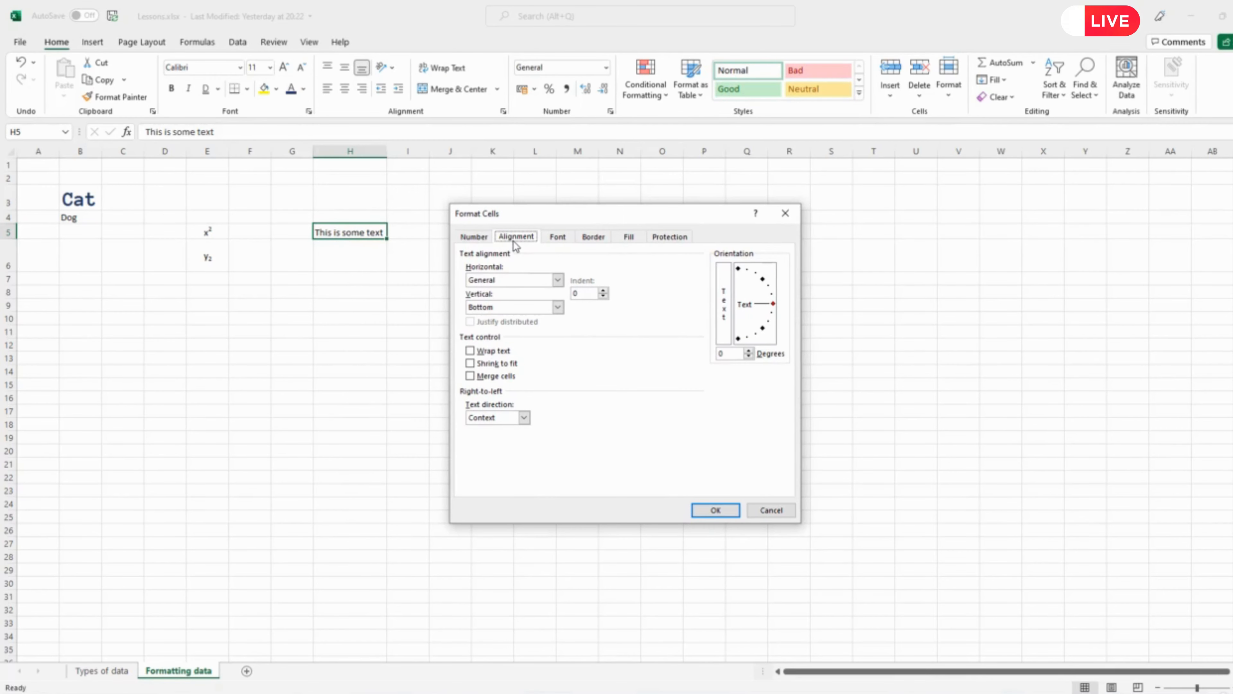
{"action": "left_click", "coordinate": [557, 279]}
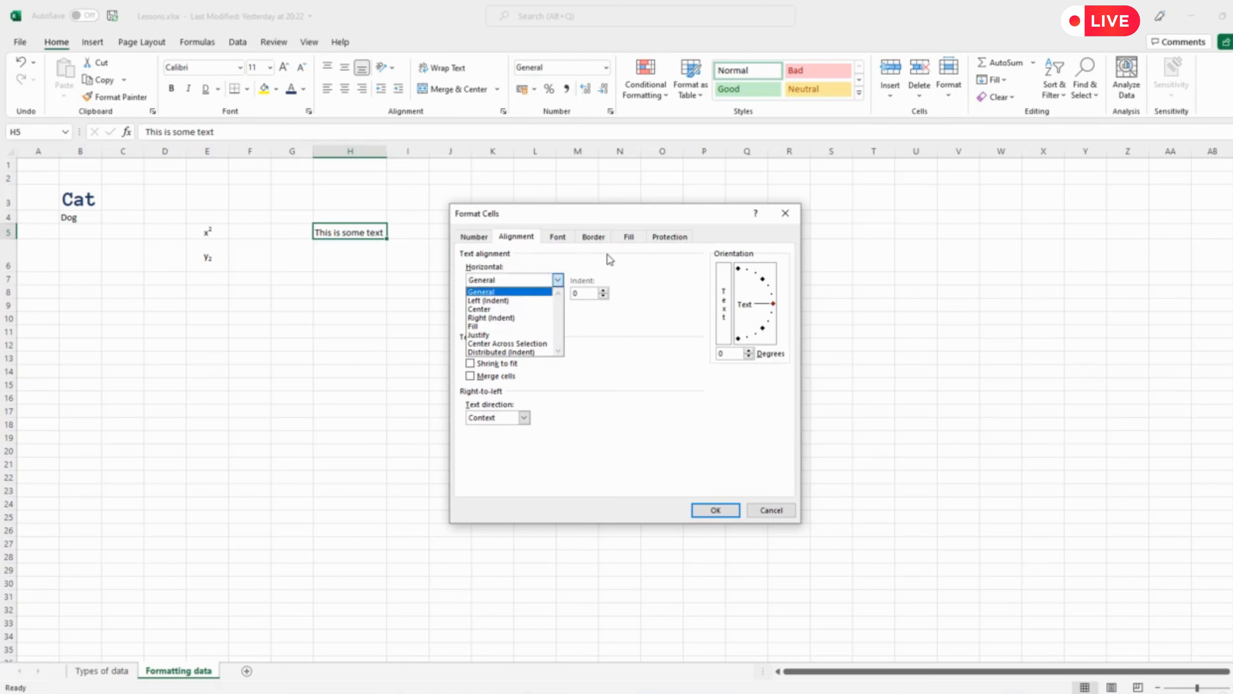
{"action": "left_click", "coordinate": [632, 280]}
{"action": "left_click", "coordinate": [557, 308]}
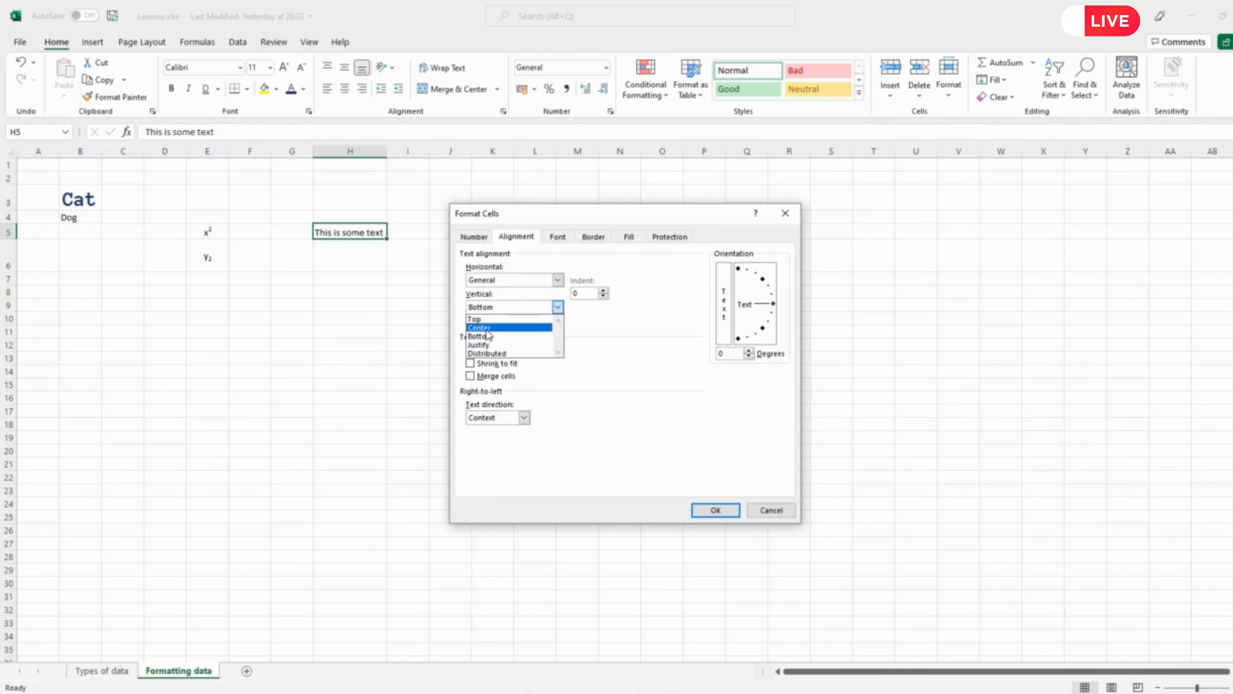
{"action": "left_click", "coordinate": [613, 349]}
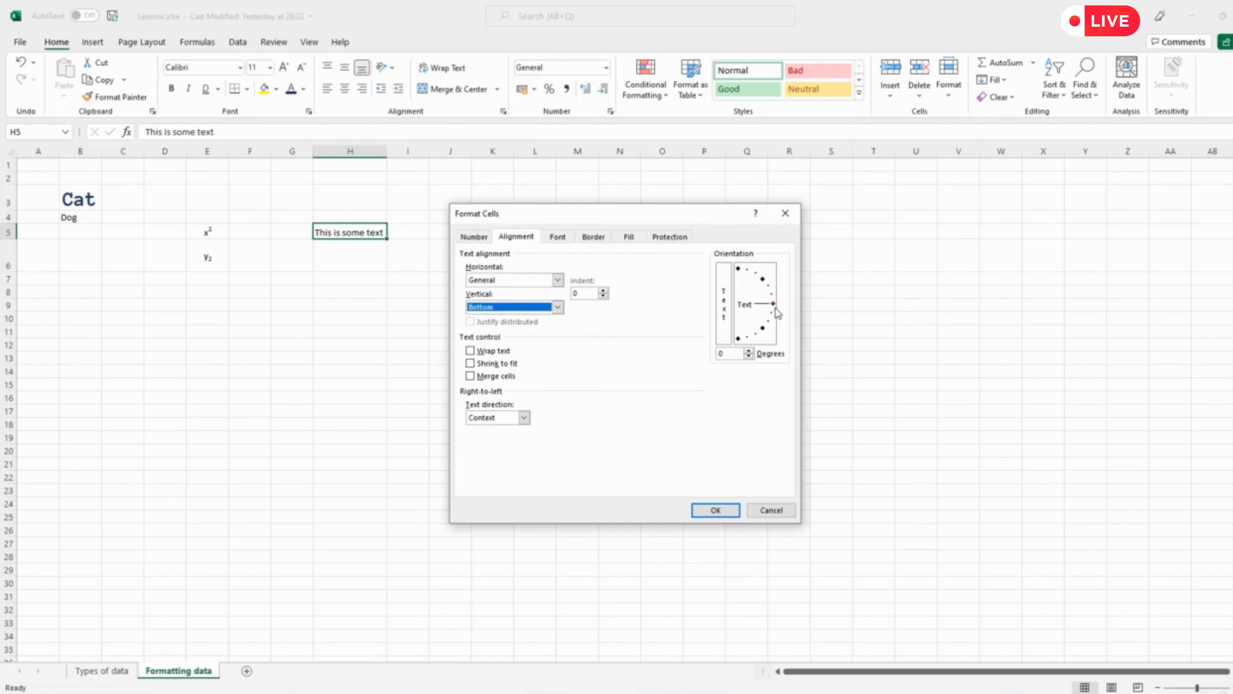
{"action": "left_click_drag", "start_coordinate": [773, 305], "coordinate": [763, 329]}
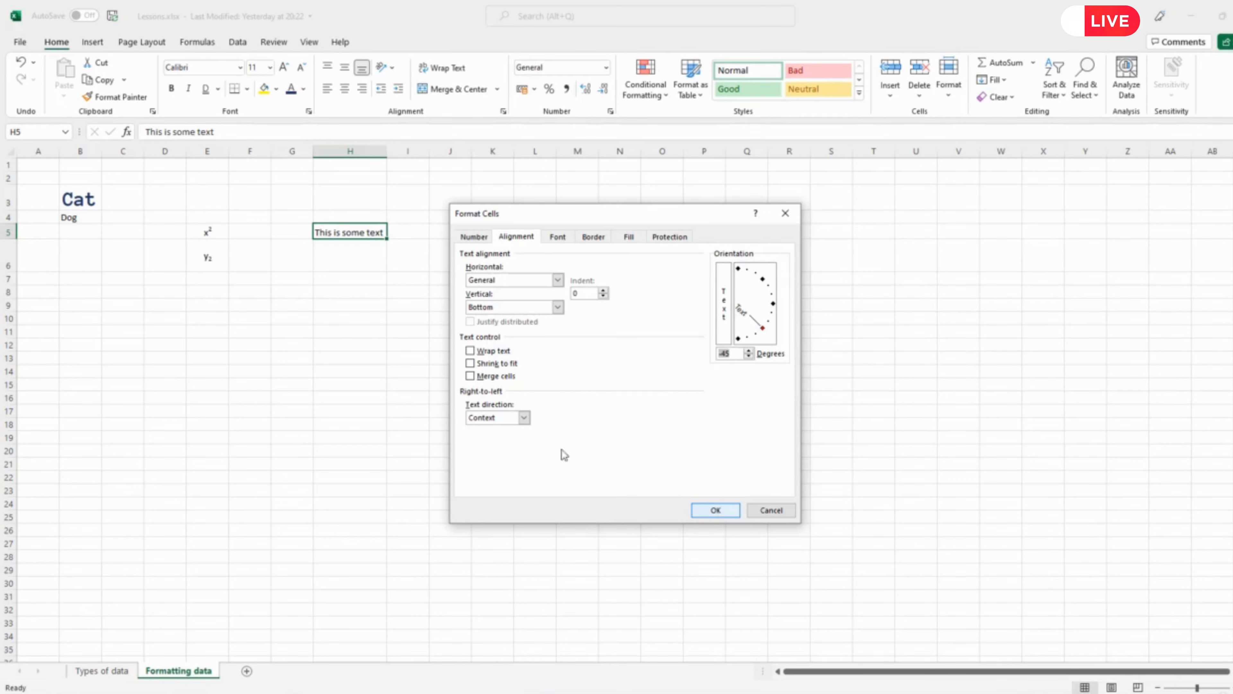
{"action": "left_click", "coordinate": [727, 516]}
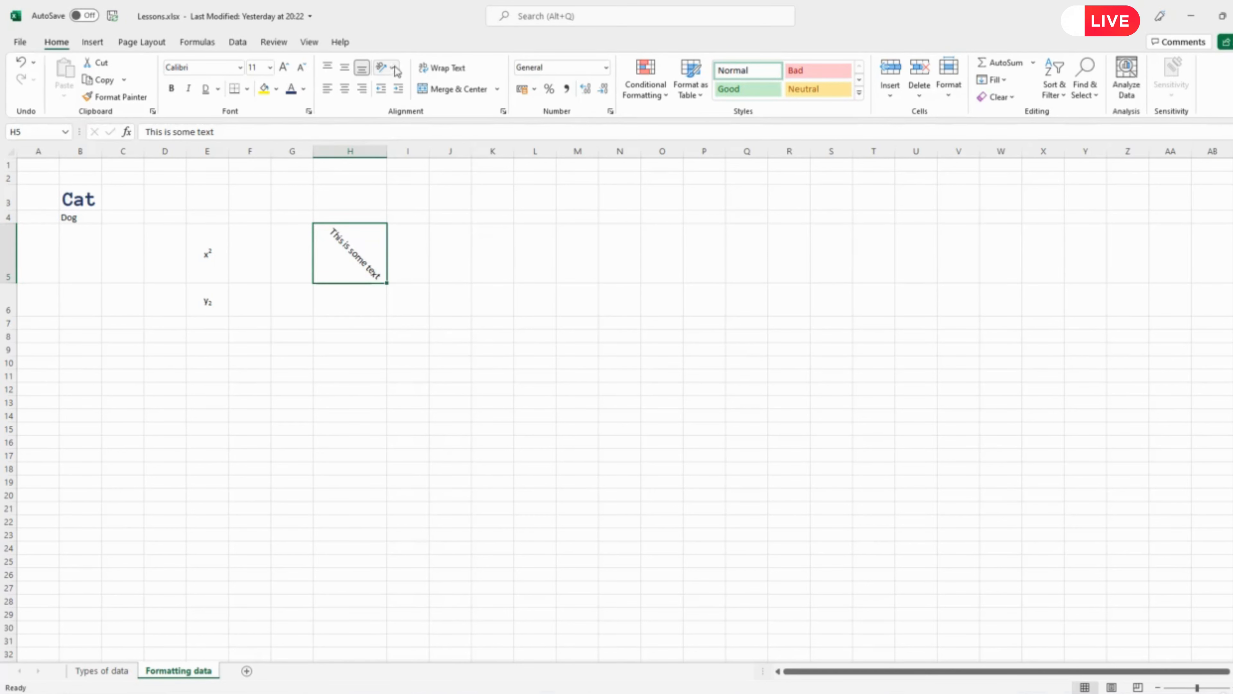
- Undo the orientation and row height changes to H5 back to before the vertical text, and review the undo history
{"action": "left_click", "coordinate": [20, 62]}
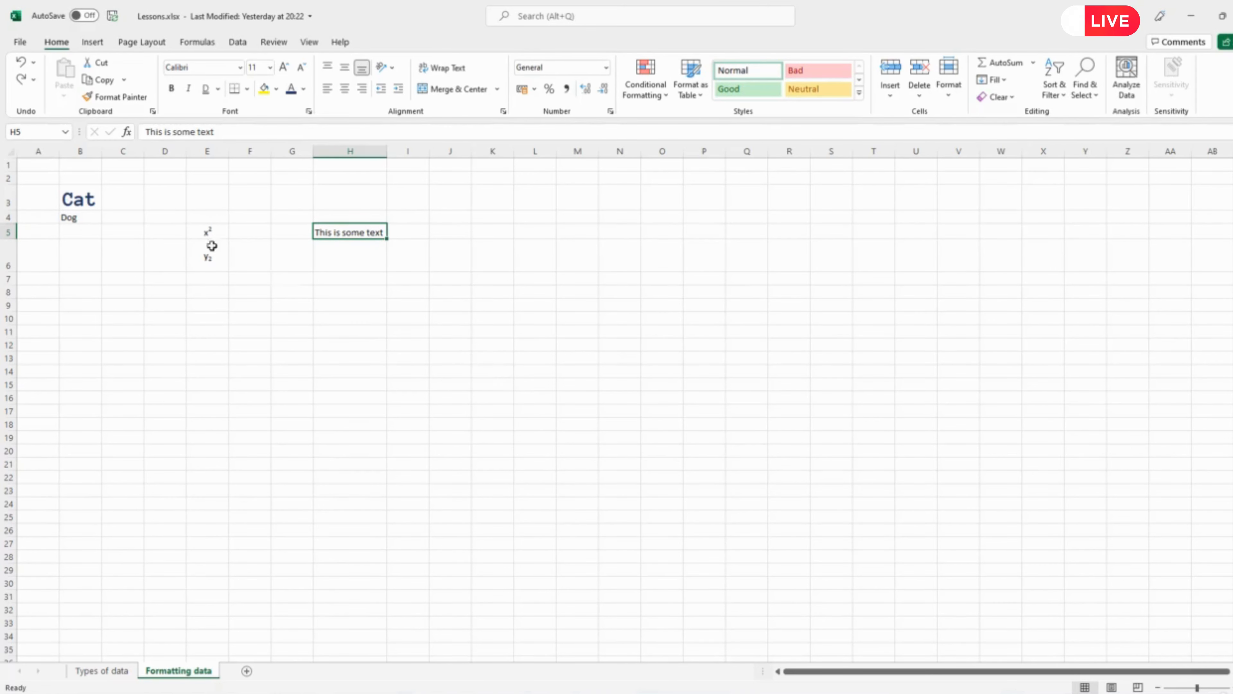
{"action": "left_click", "coordinate": [21, 64]}
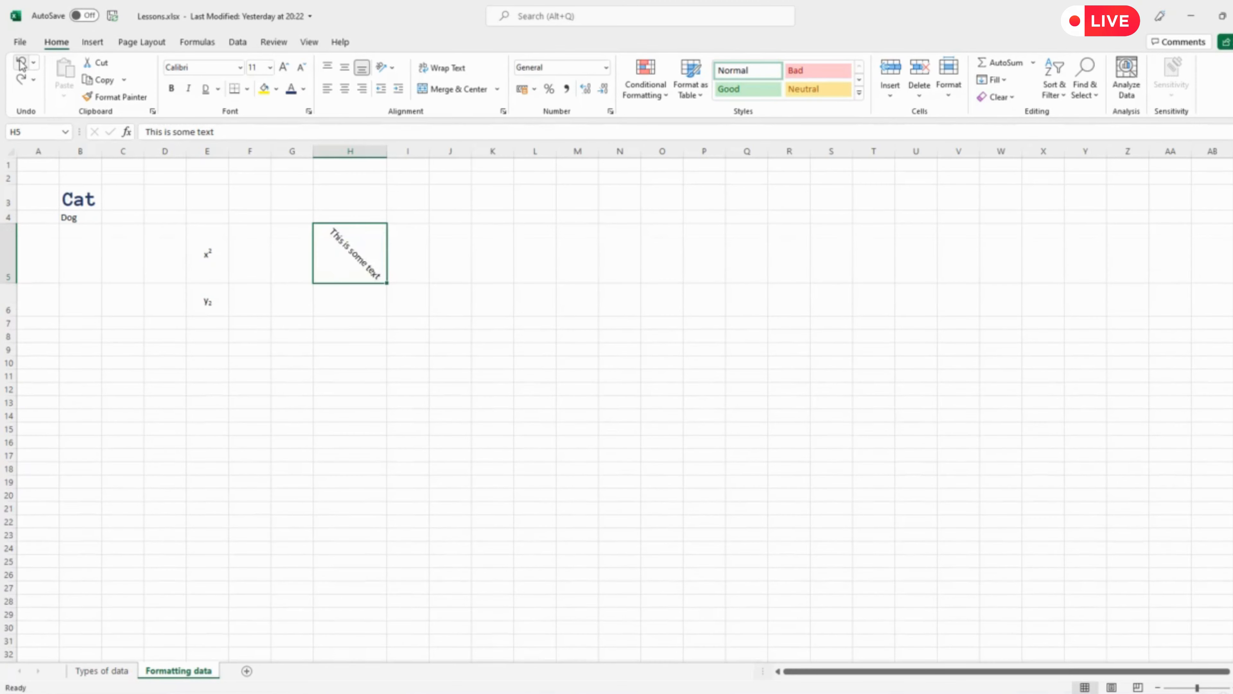
{"action": "left_click", "coordinate": [21, 65]}
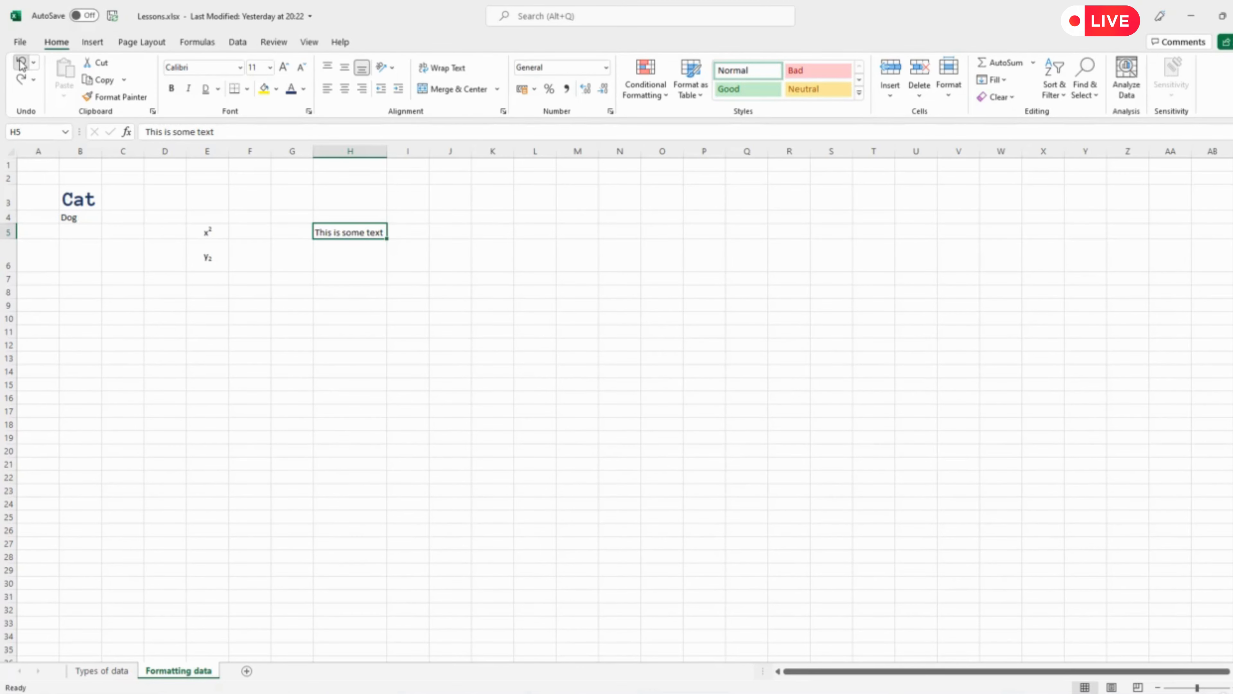
{"action": "left_click", "coordinate": [21, 64]}
{"action": "left_click", "coordinate": [21, 64]}
{"action": "left_click", "coordinate": [22, 65]}
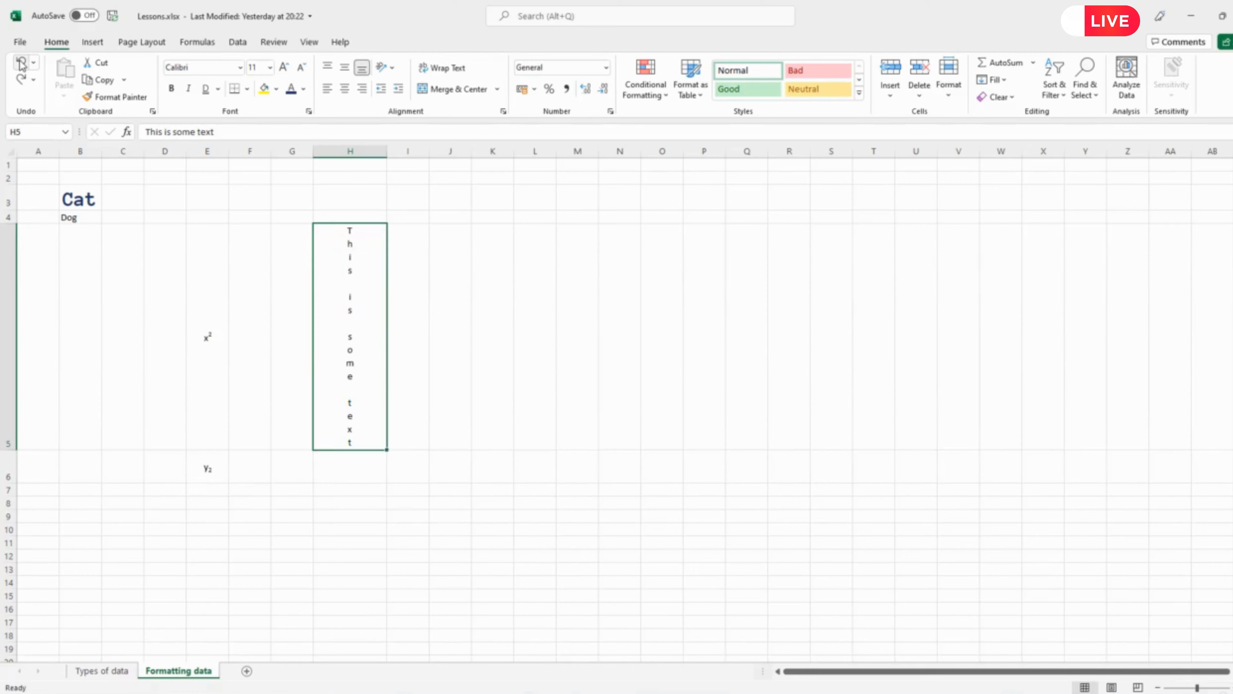
{"action": "left_click", "coordinate": [21, 64]}
{"action": "left_click", "coordinate": [21, 64]}
{"action": "left_click", "coordinate": [21, 64]}
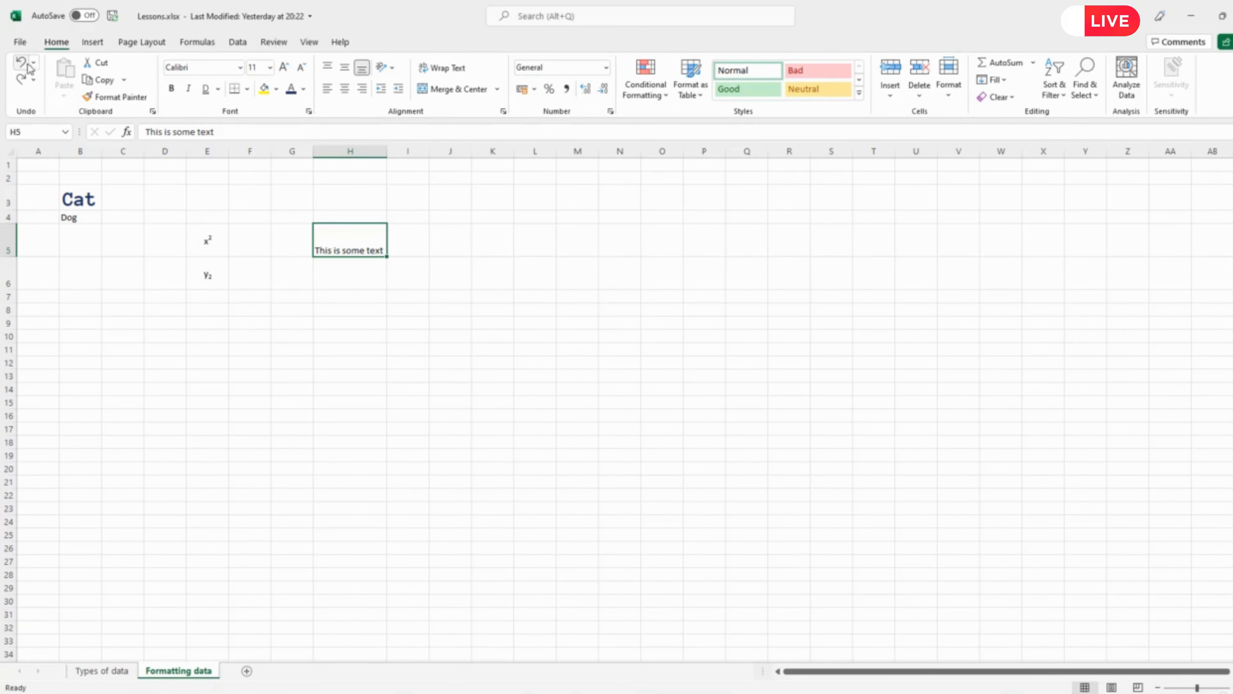
{"action": "left_click", "coordinate": [34, 65]}
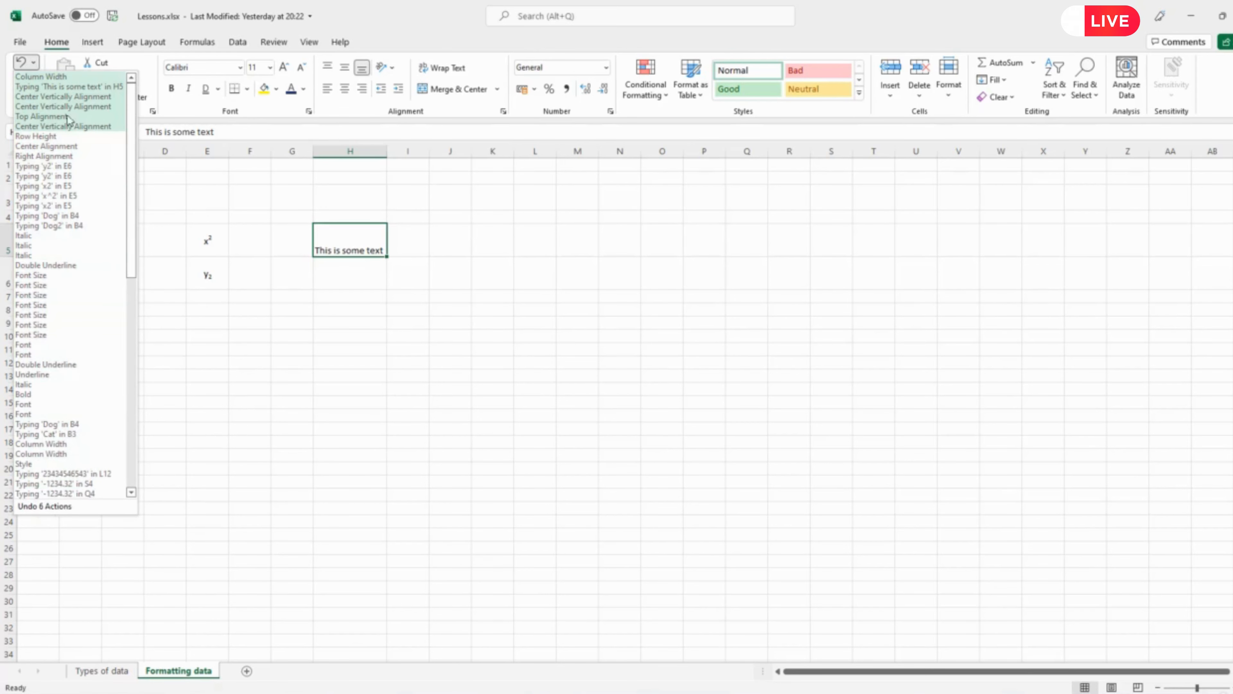
{"action": "left_click", "coordinate": [676, 237]}
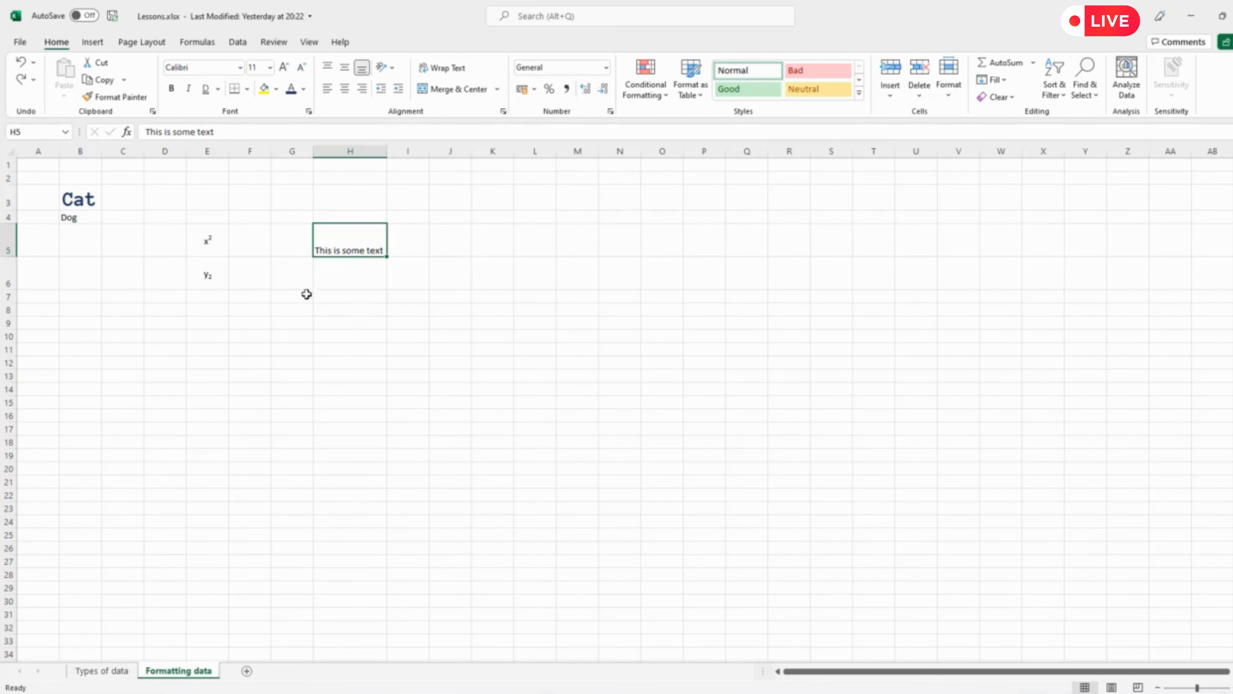
- Redo all the undone actions through the Format Cells change, and return the text in H5 to horizontal
{"action": "left_click", "coordinate": [33, 80]}
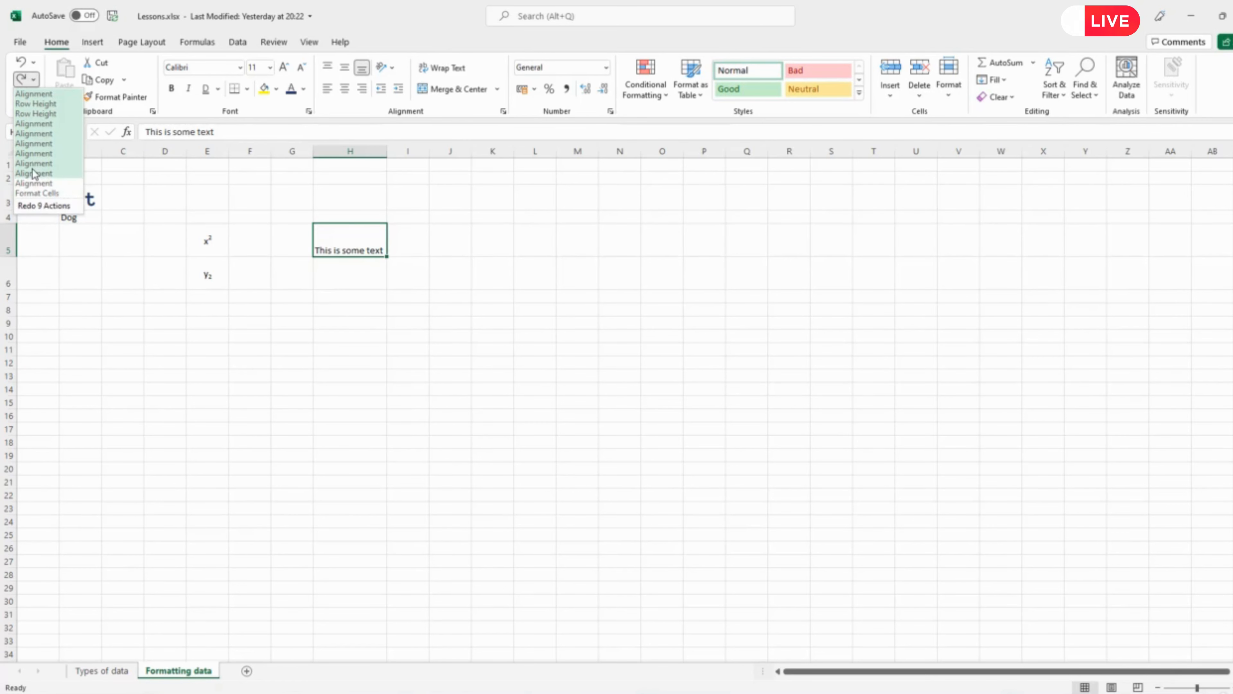
{"action": "left_click", "coordinate": [38, 193]}
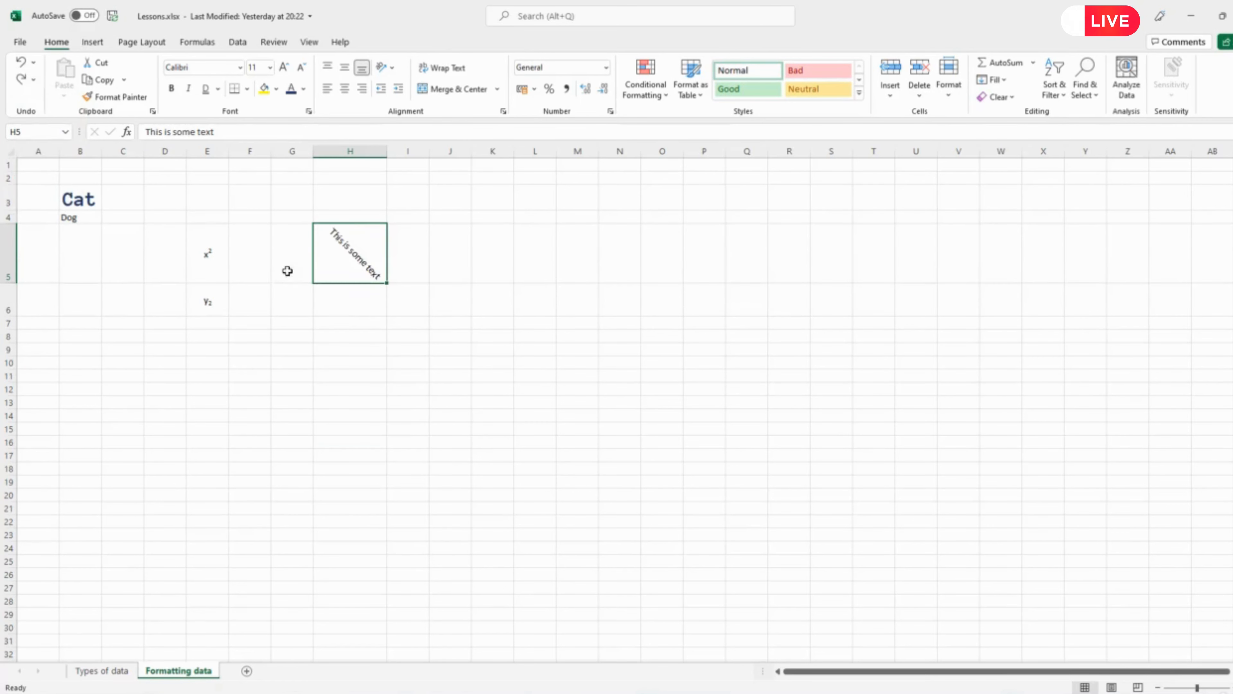
{"action": "left_click", "coordinate": [22, 79]}
{"action": "left_click", "coordinate": [521, 355]}
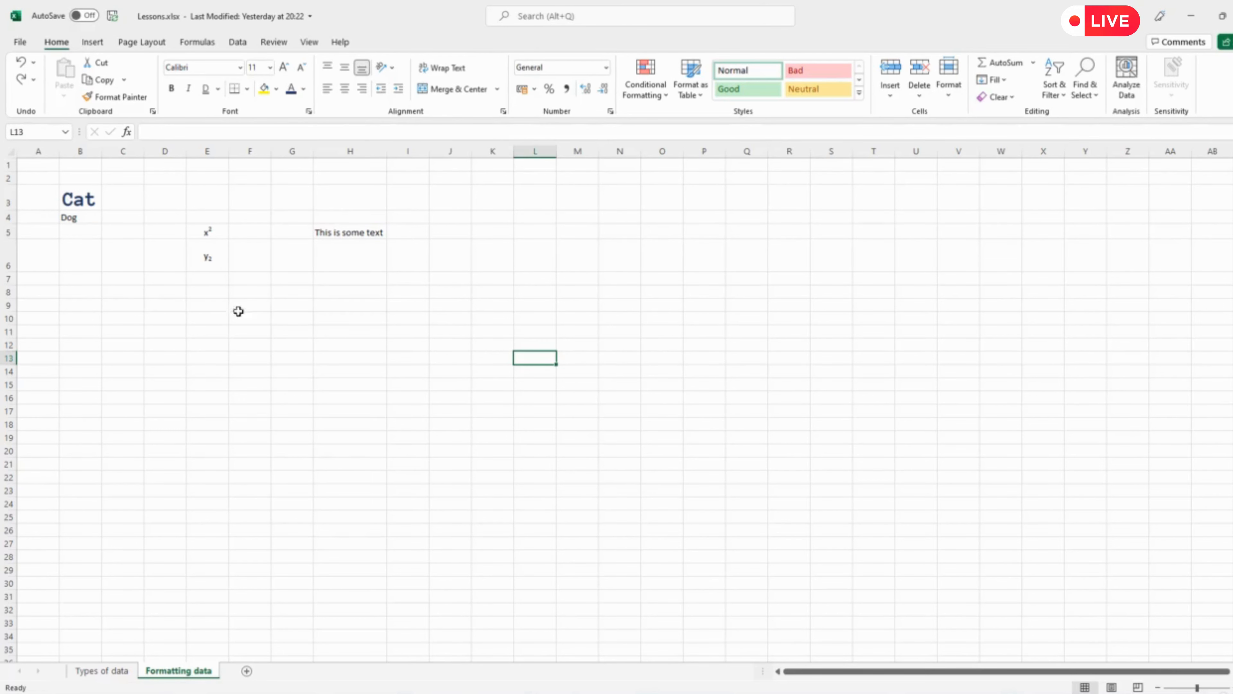
- Widen column E and left-align the contents of cells E5:E6, keeping them vertically centred
{"action": "left_click", "coordinate": [207, 232]}
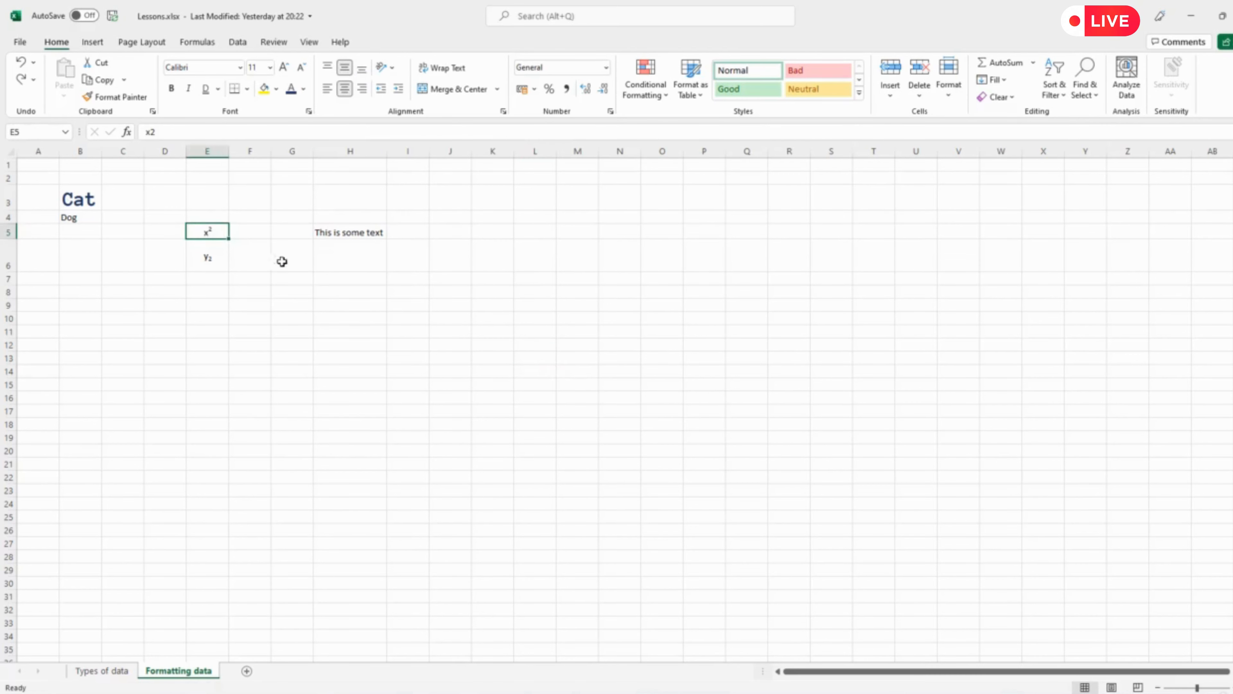
{"action": "left_click", "coordinate": [212, 152]}
{"action": "left_click_drag", "start_coordinate": [229, 152], "coordinate": [342, 161]}
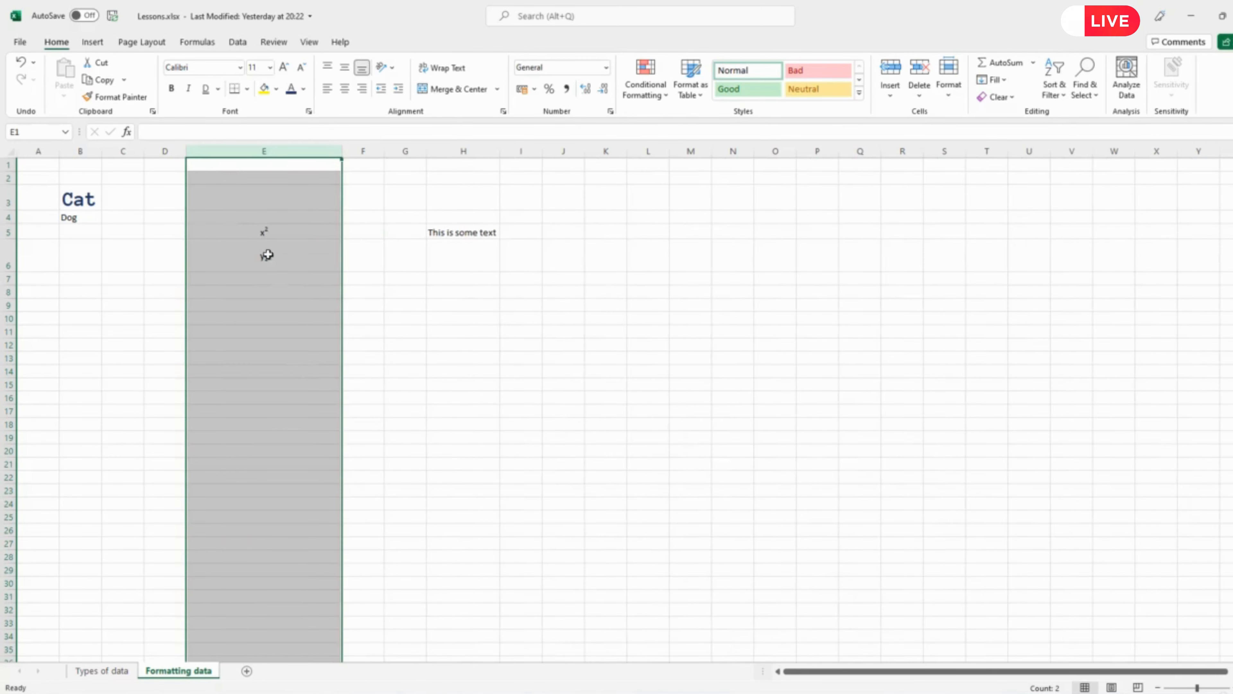
{"action": "left_click_drag", "start_coordinate": [265, 231], "coordinate": [272, 259]}
{"action": "left_click", "coordinate": [344, 67]}
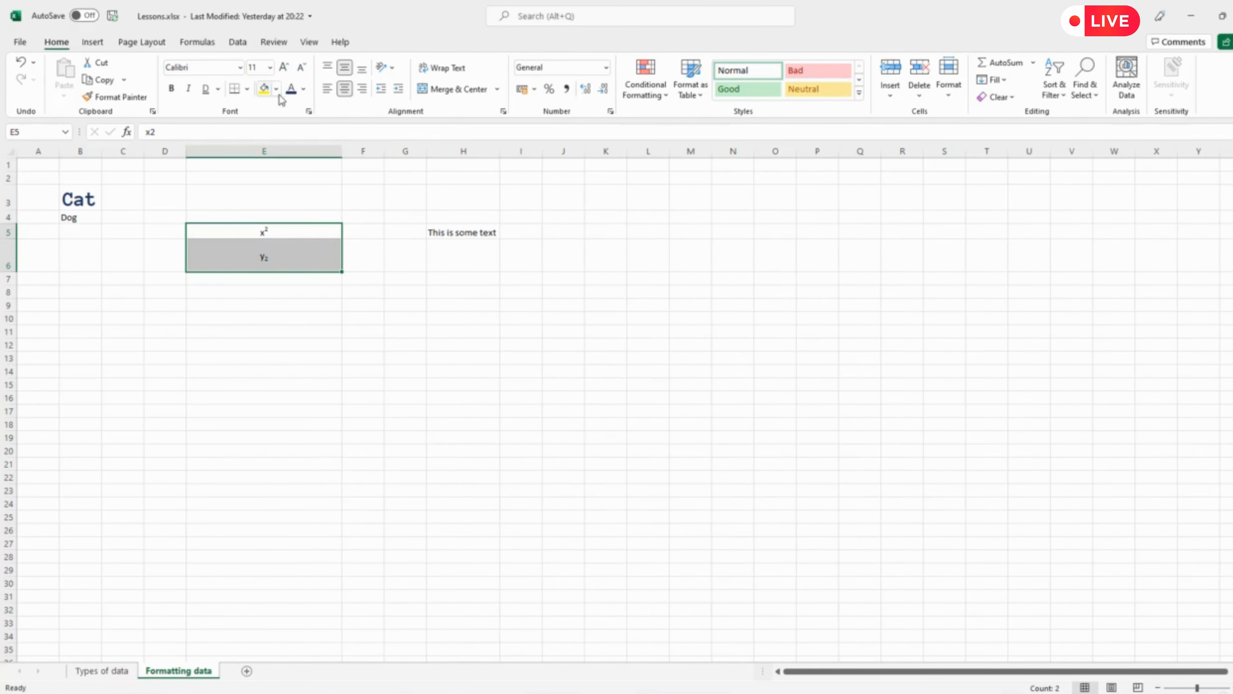
{"action": "left_click", "coordinate": [326, 88]}
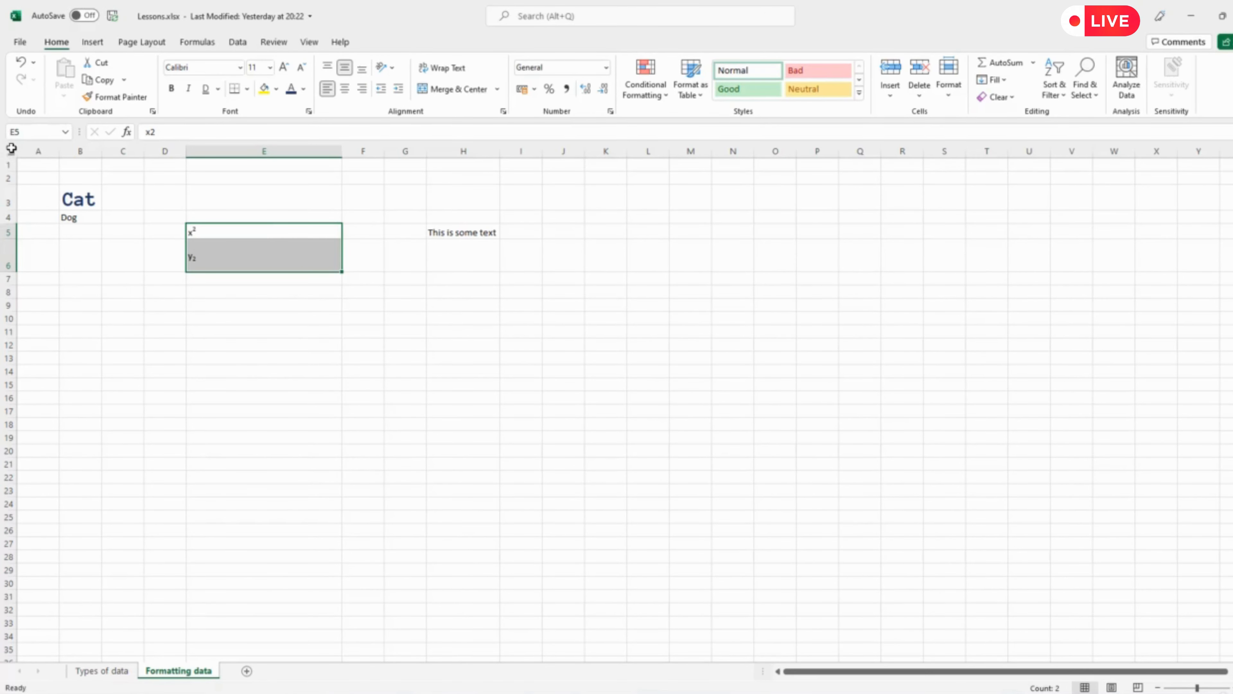
- Auto-fit the row heights of the whole worksheet to their contents
{"action": "left_click", "coordinate": [11, 150]}
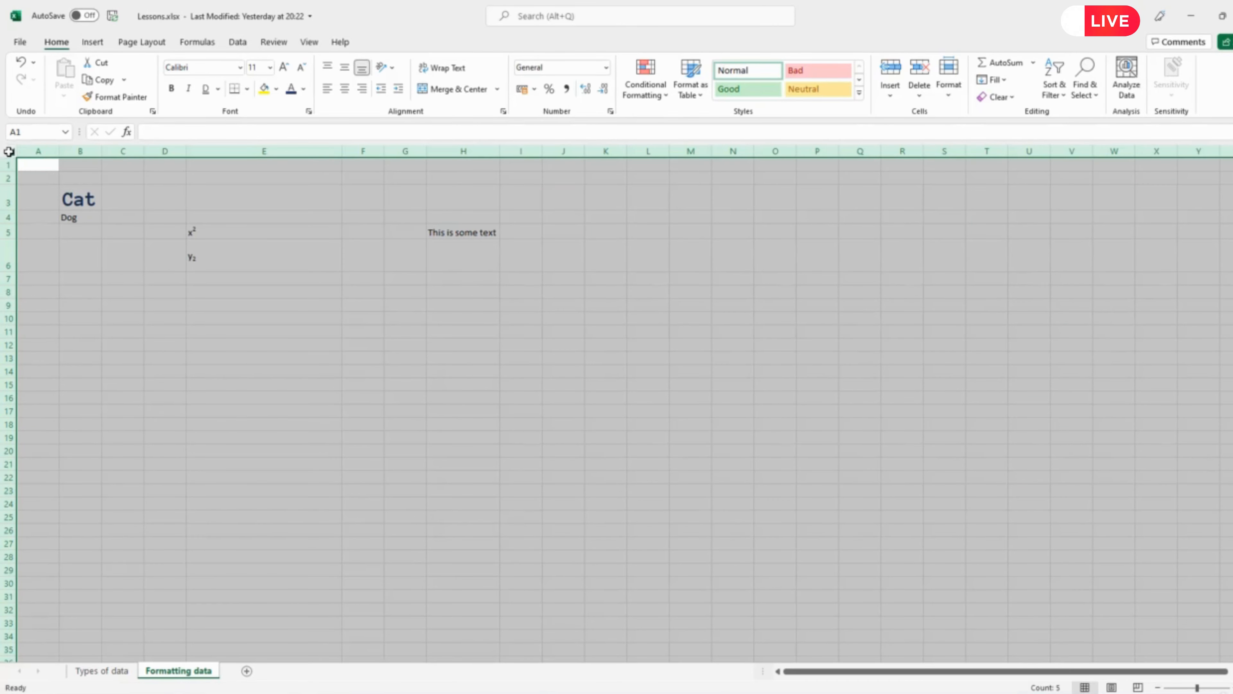
{"action": "double_click", "coordinate": [10, 273]}
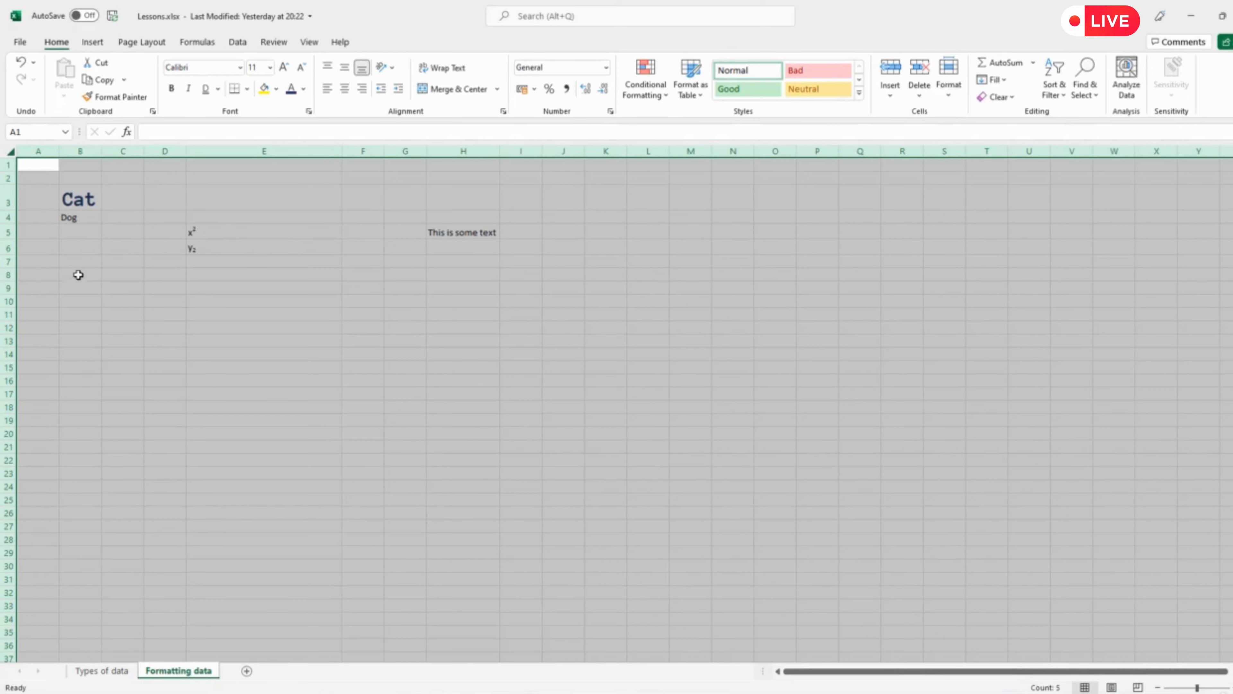
{"action": "left_click", "coordinate": [242, 276]}
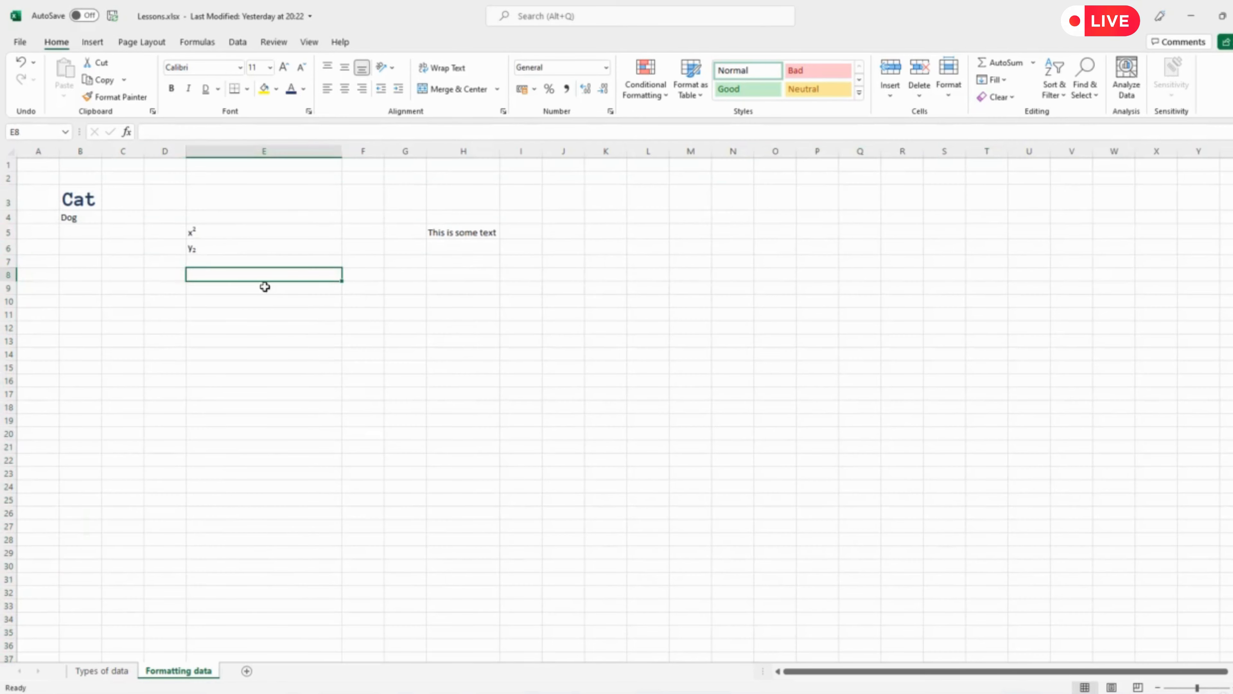
- Increase the indent of the y₂ text in E6 and remove that indent again
{"action": "left_click", "coordinate": [221, 248]}
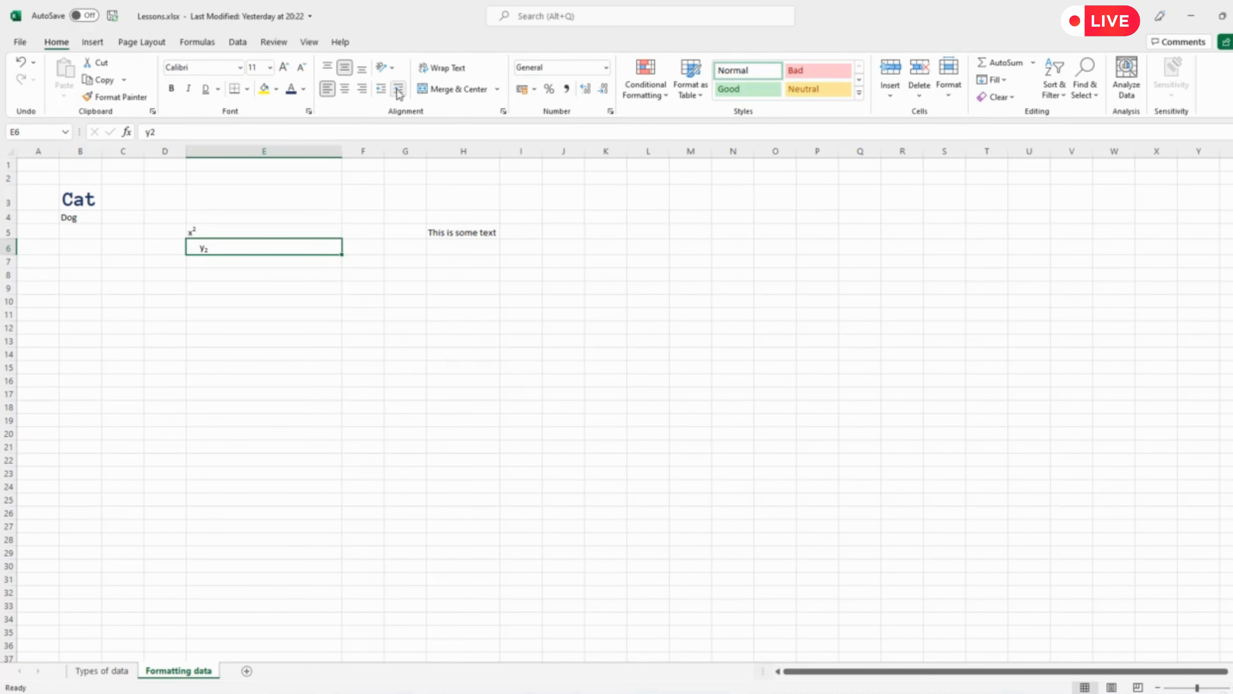
{"action": "left_click", "coordinate": [380, 89]}
{"action": "left_click", "coordinate": [381, 89]}
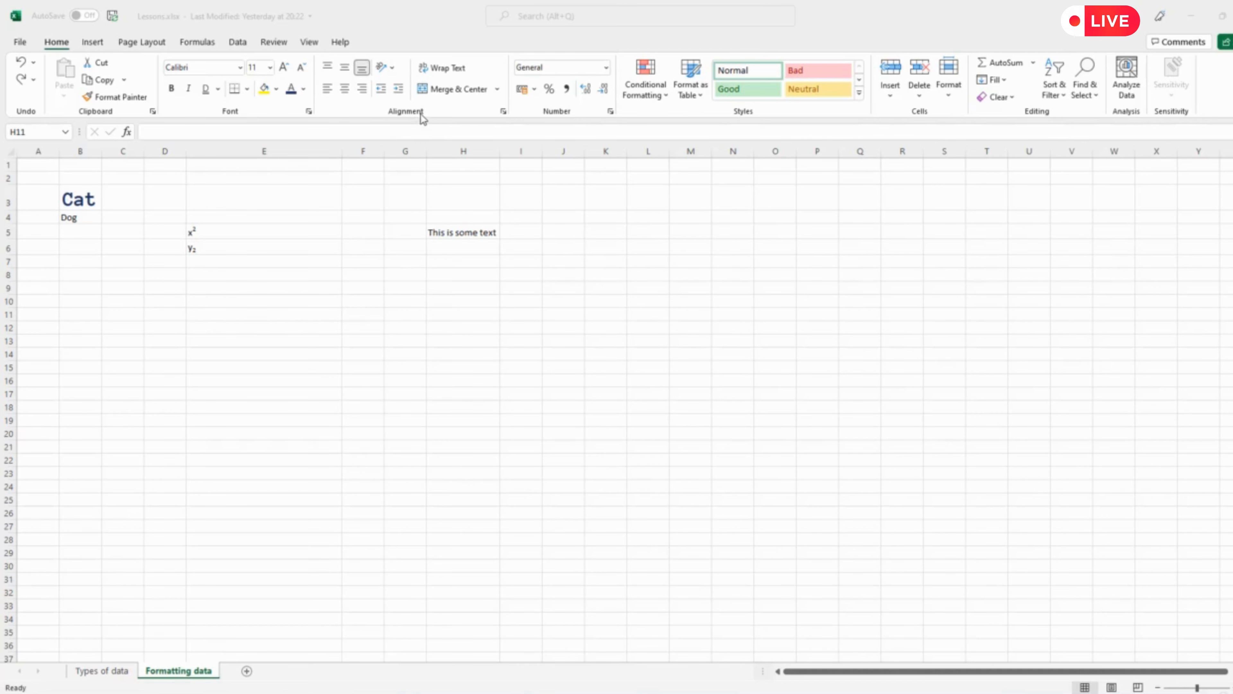
- Wrap the text in H5, narrow column H, and auto-fit the height of row 5 to show every wrapped line
{"action": "left_click", "coordinate": [464, 273]}
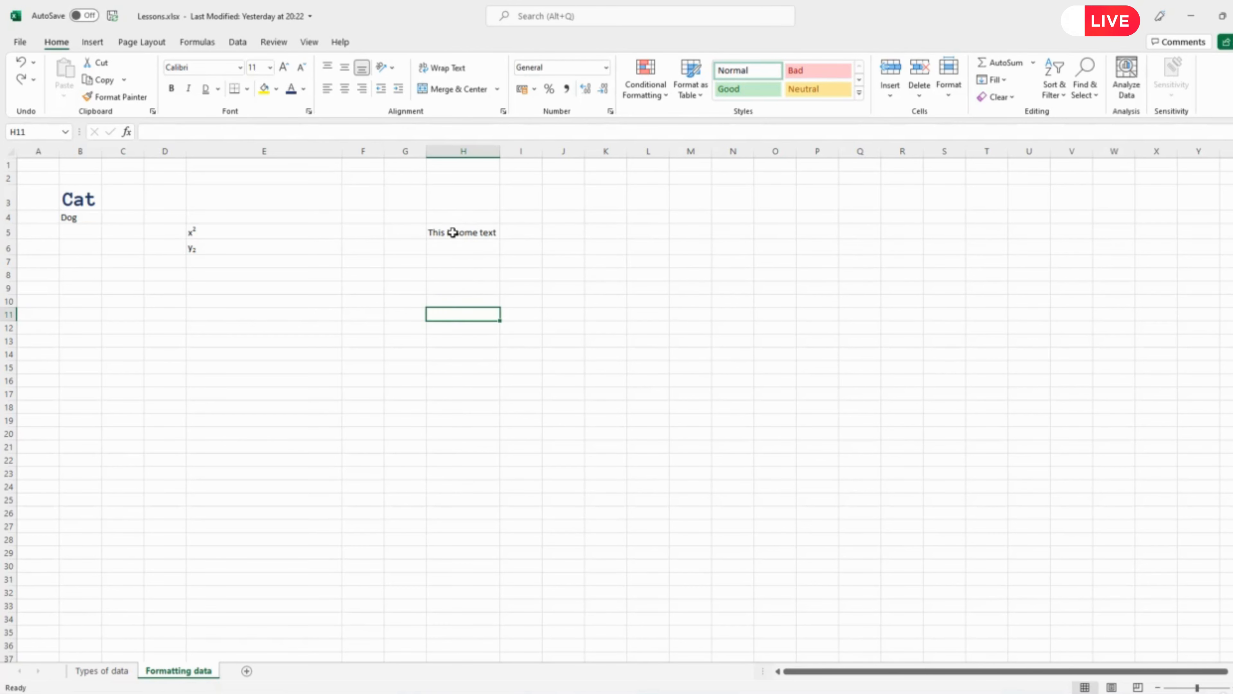
{"action": "left_click", "coordinate": [453, 233]}
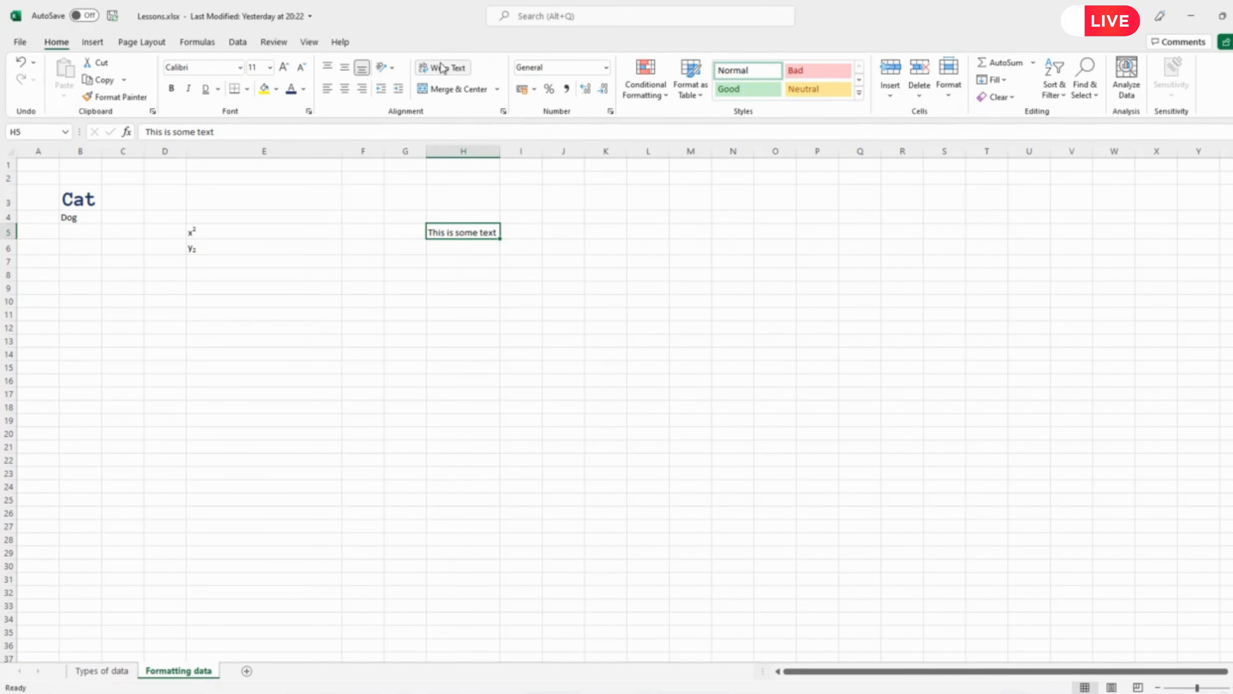
{"action": "left_click", "coordinate": [441, 70]}
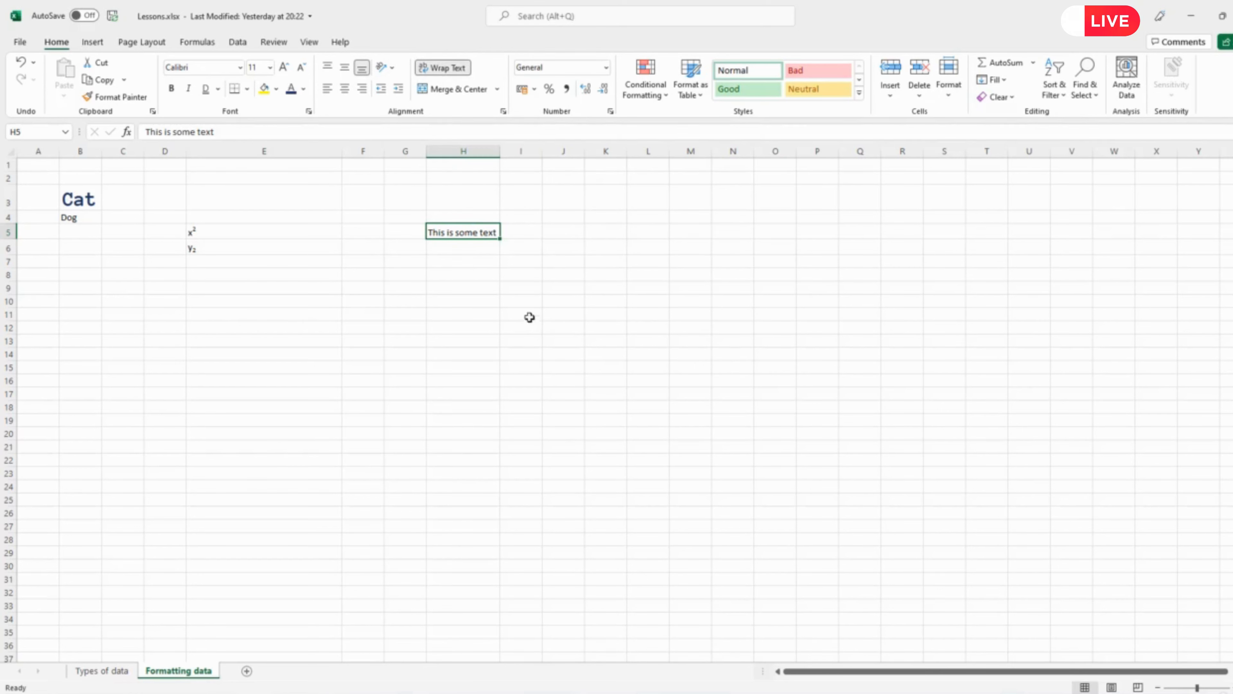
{"action": "left_click_drag", "start_coordinate": [500, 153], "coordinate": [470, 155]}
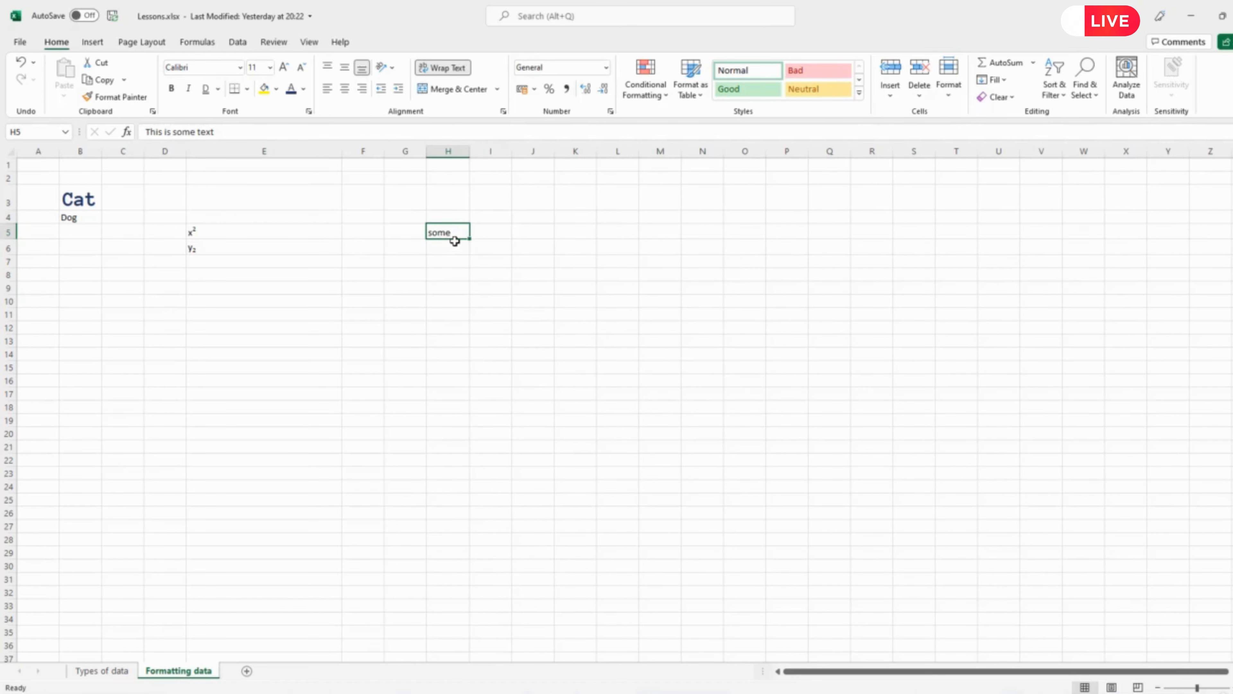
{"action": "double_click", "coordinate": [11, 240]}
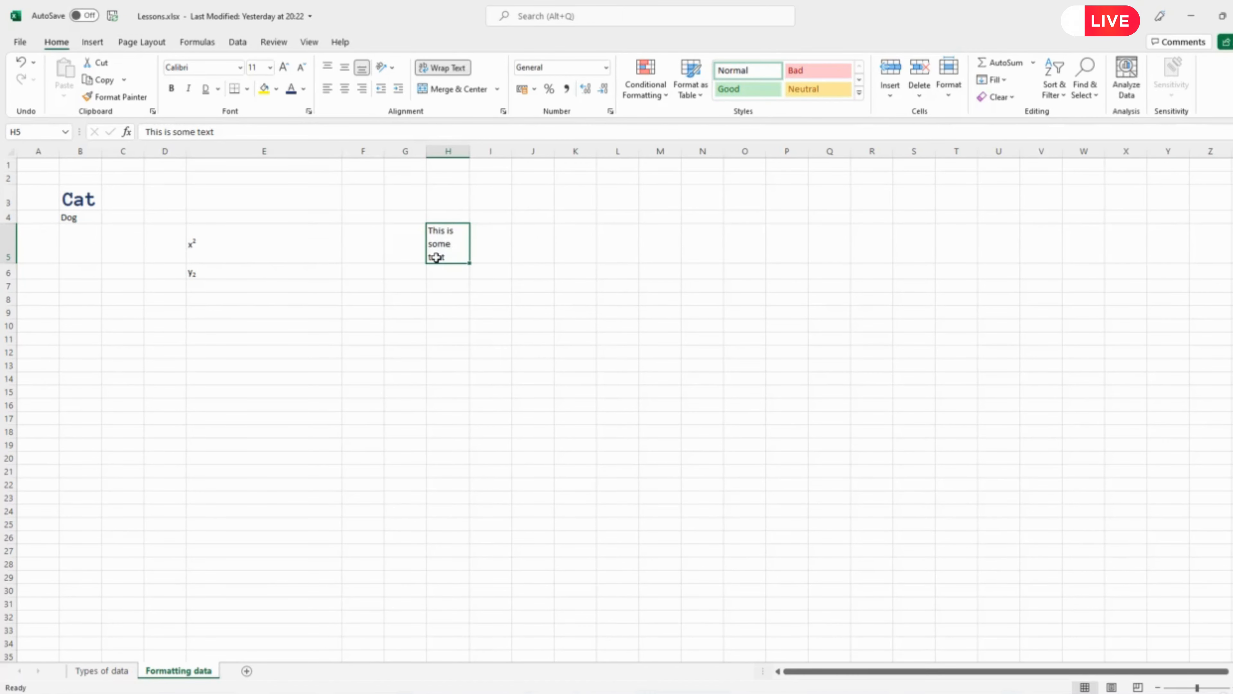
- Turn text wrapping off in H5, on again, and finally off
{"action": "left_click", "coordinate": [443, 69]}
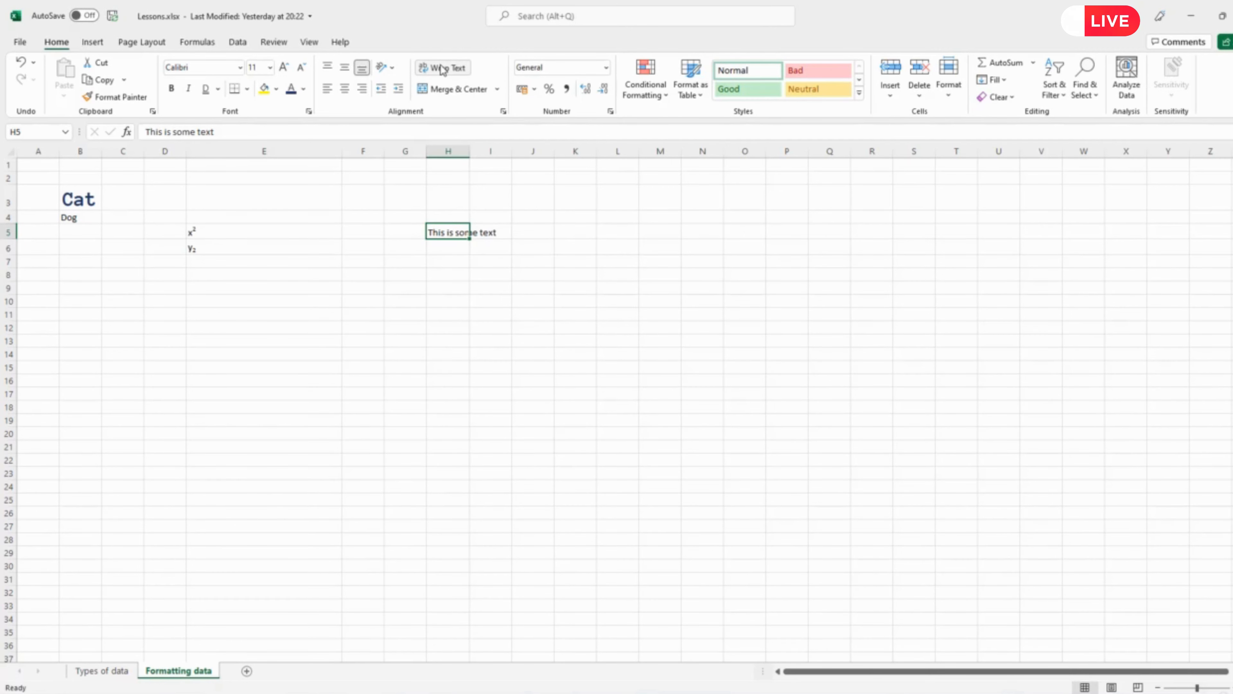
{"action": "left_click", "coordinate": [443, 68]}
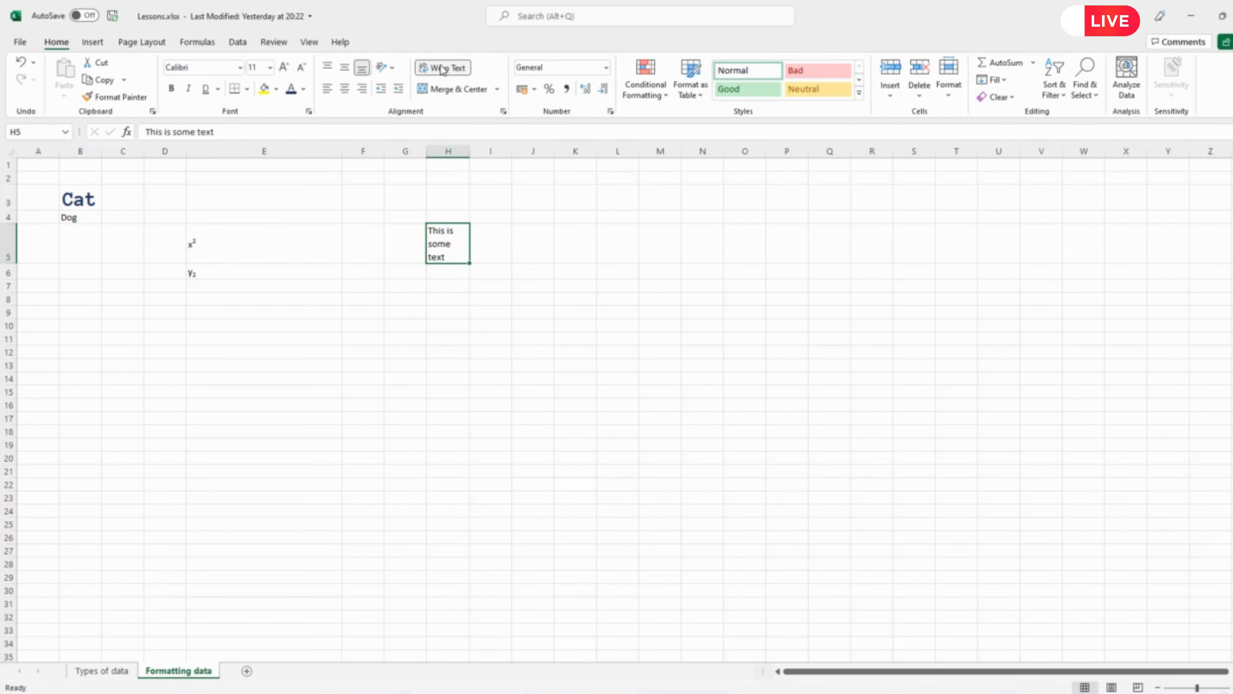
{"action": "left_click", "coordinate": [444, 68]}
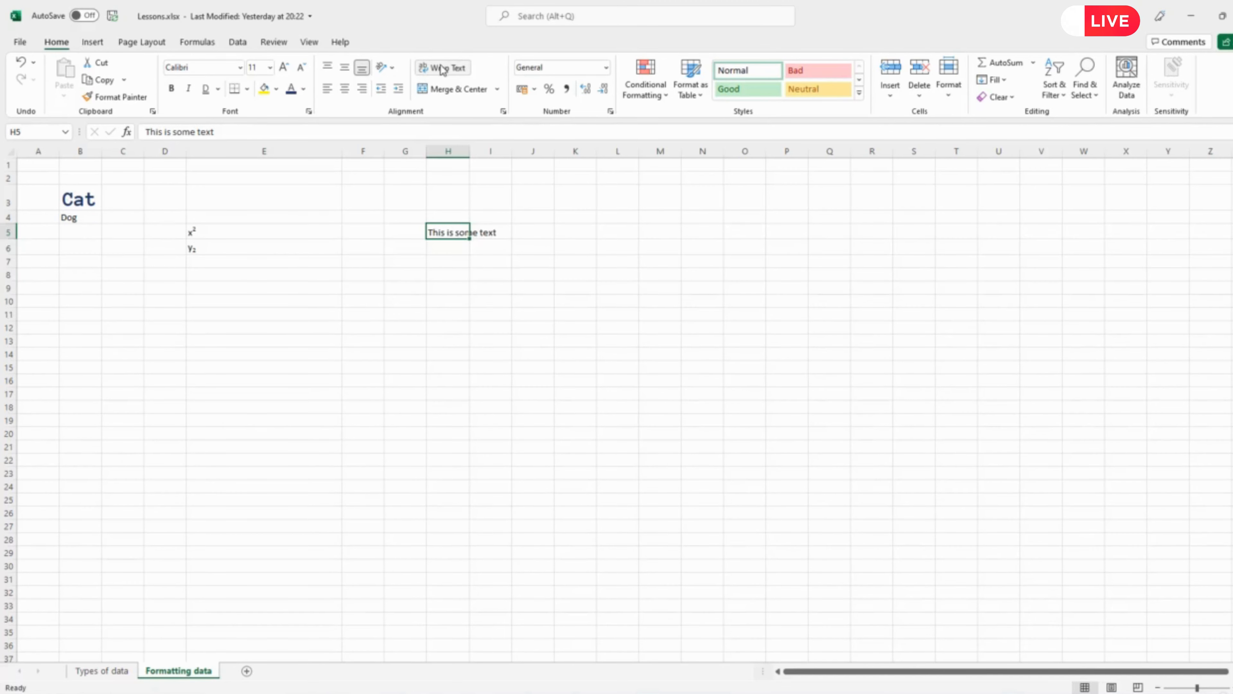
- Turn text wrapping on and off again in H5, and look through the available cell merging options
{"action": "left_click", "coordinate": [443, 68]}
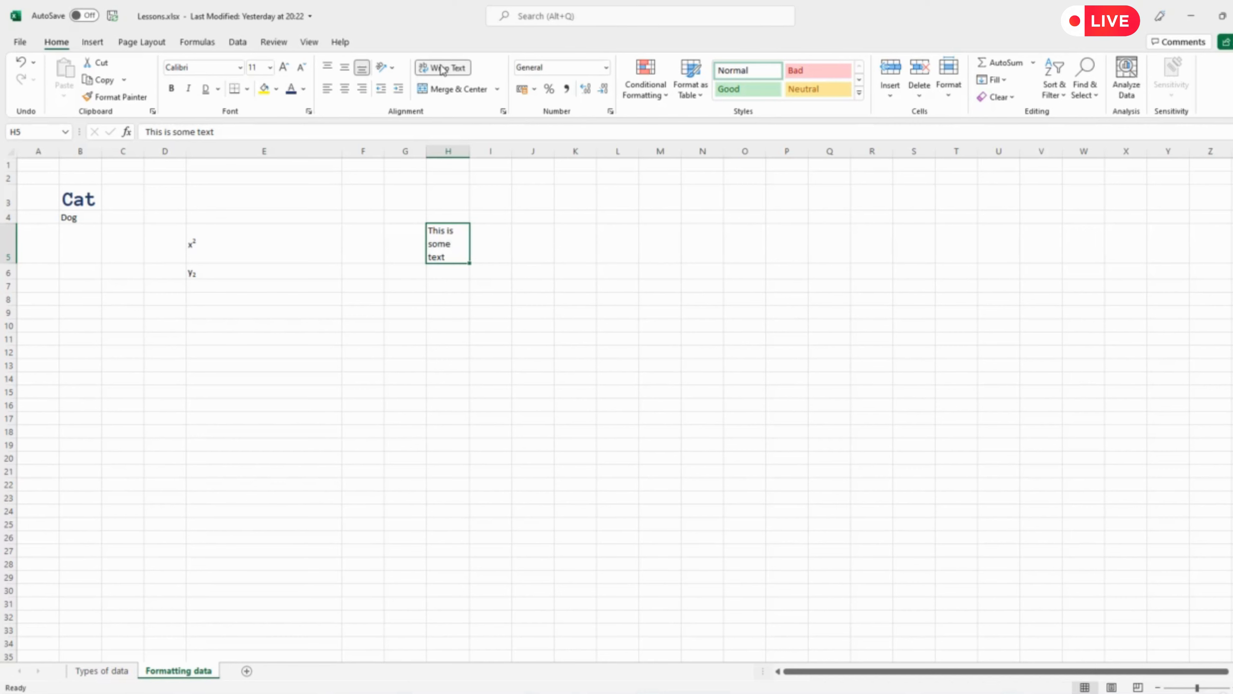
{"action": "left_click", "coordinate": [443, 69]}
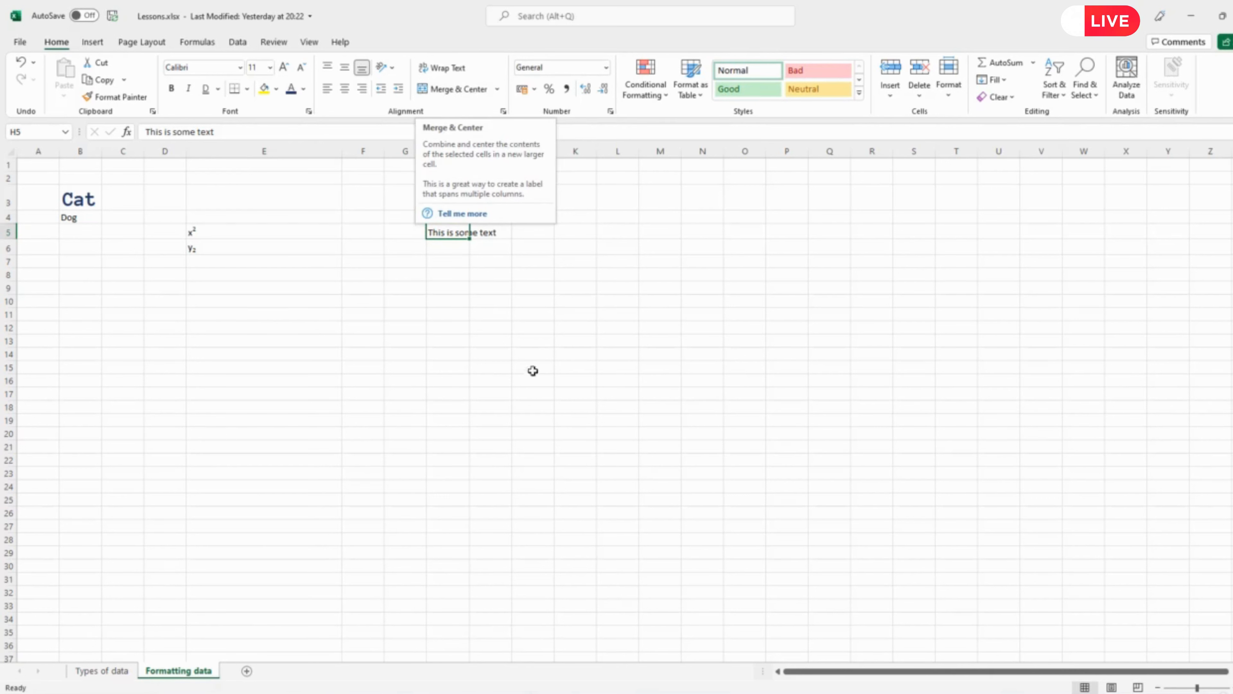
{"action": "left_click", "coordinate": [497, 89]}
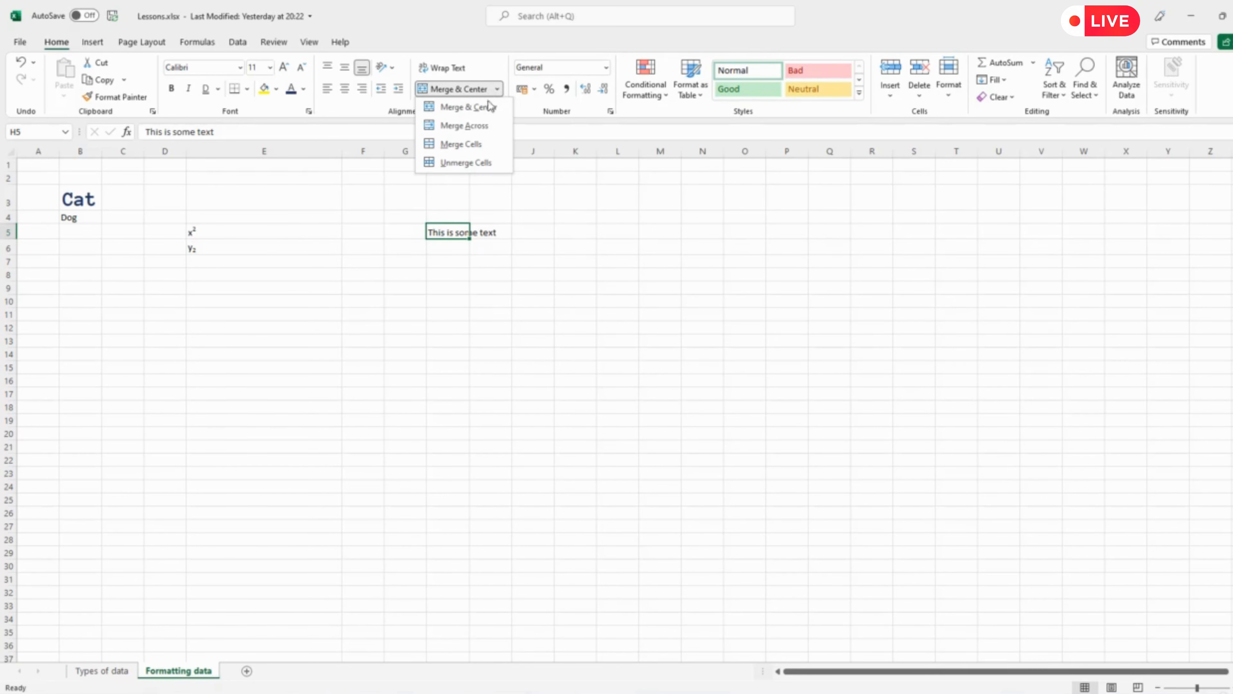
{"action": "left_click", "coordinate": [518, 320]}
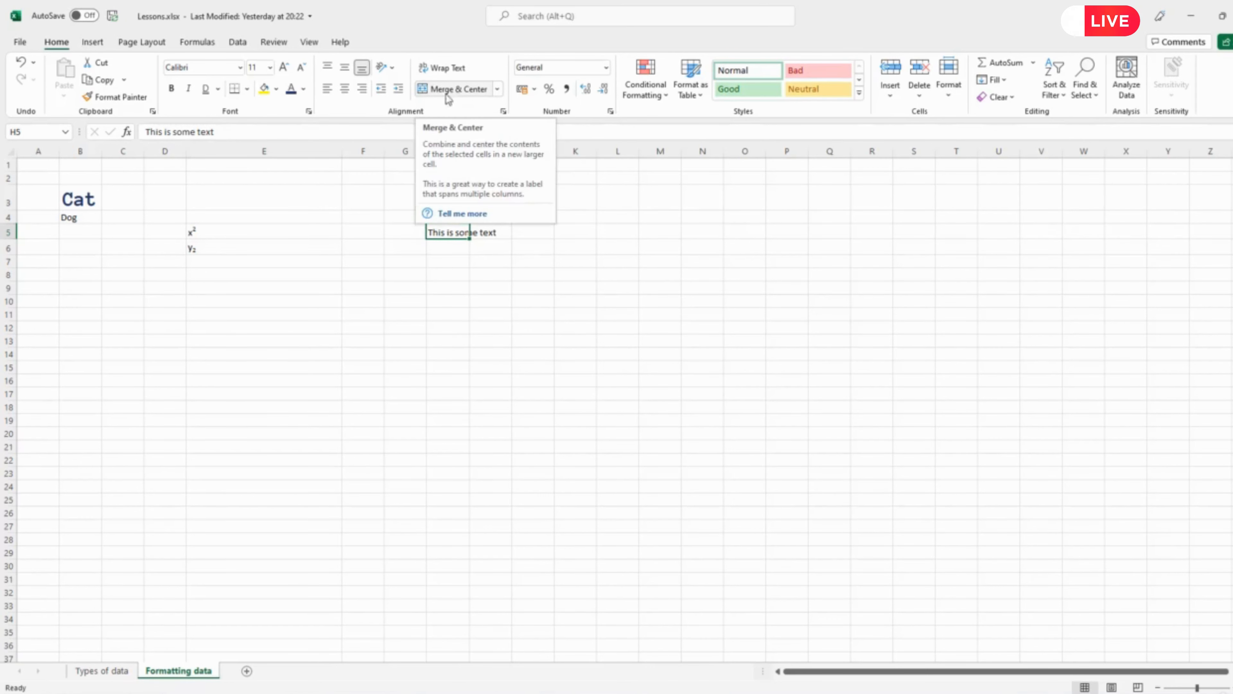
- Enter the text "Caterpillars are always happy" in cell K5
{"action": "left_click", "coordinate": [570, 232]}
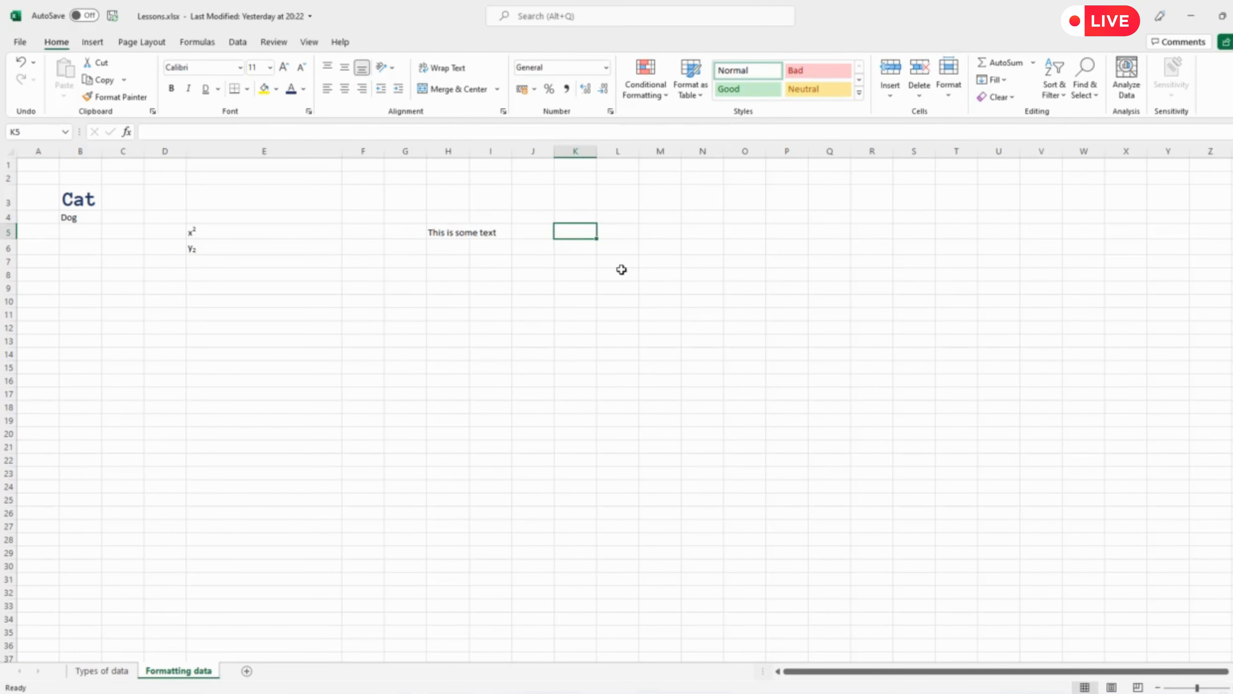
{"action": "type", "text": "Caterpillars"}
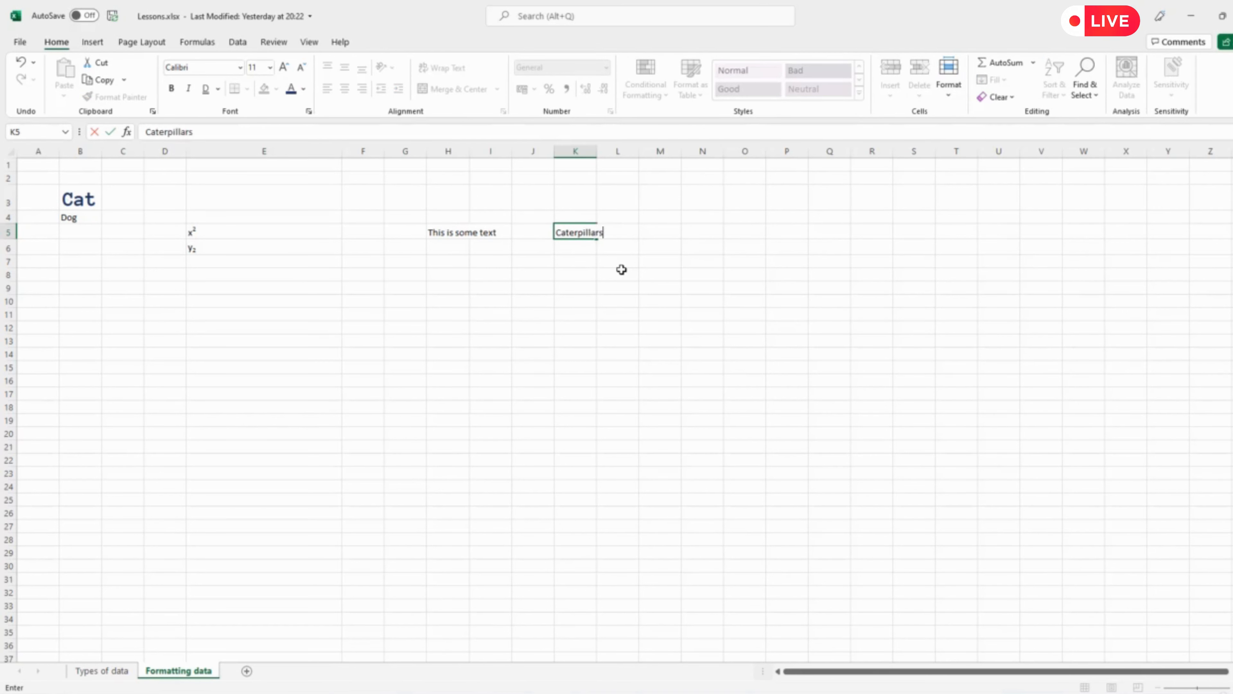
{"action": "type", "text": " are always happy"}
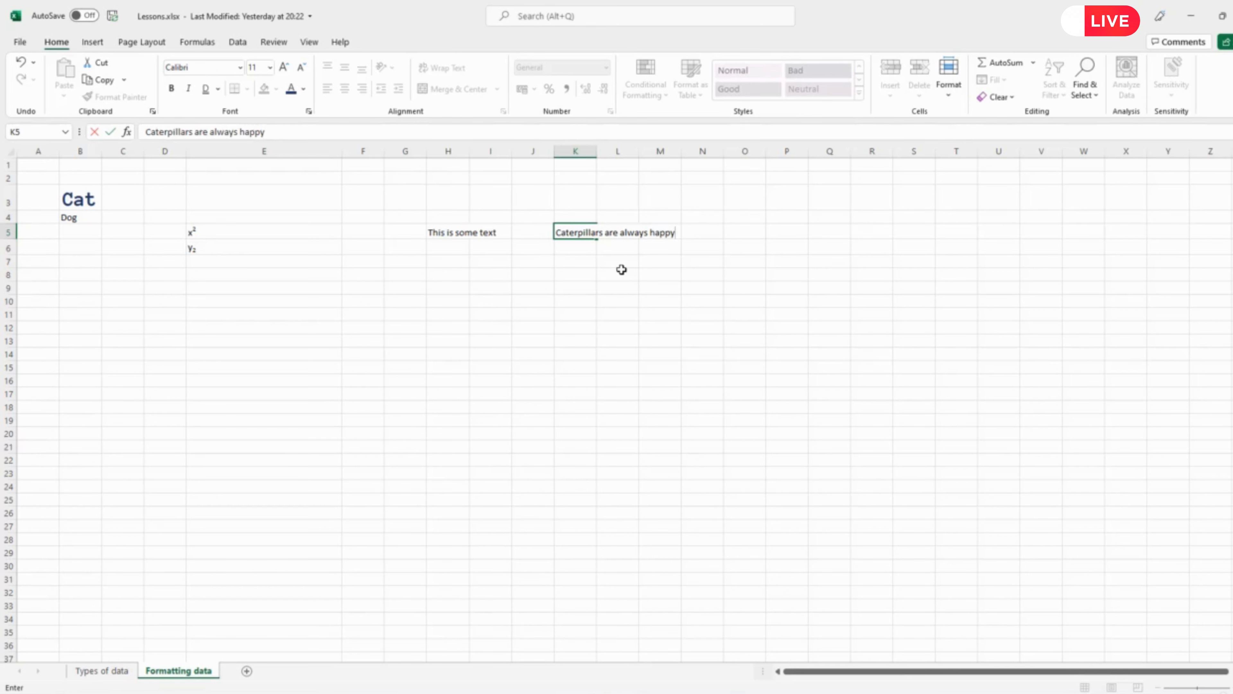
{"action": "key", "text": "Return"}
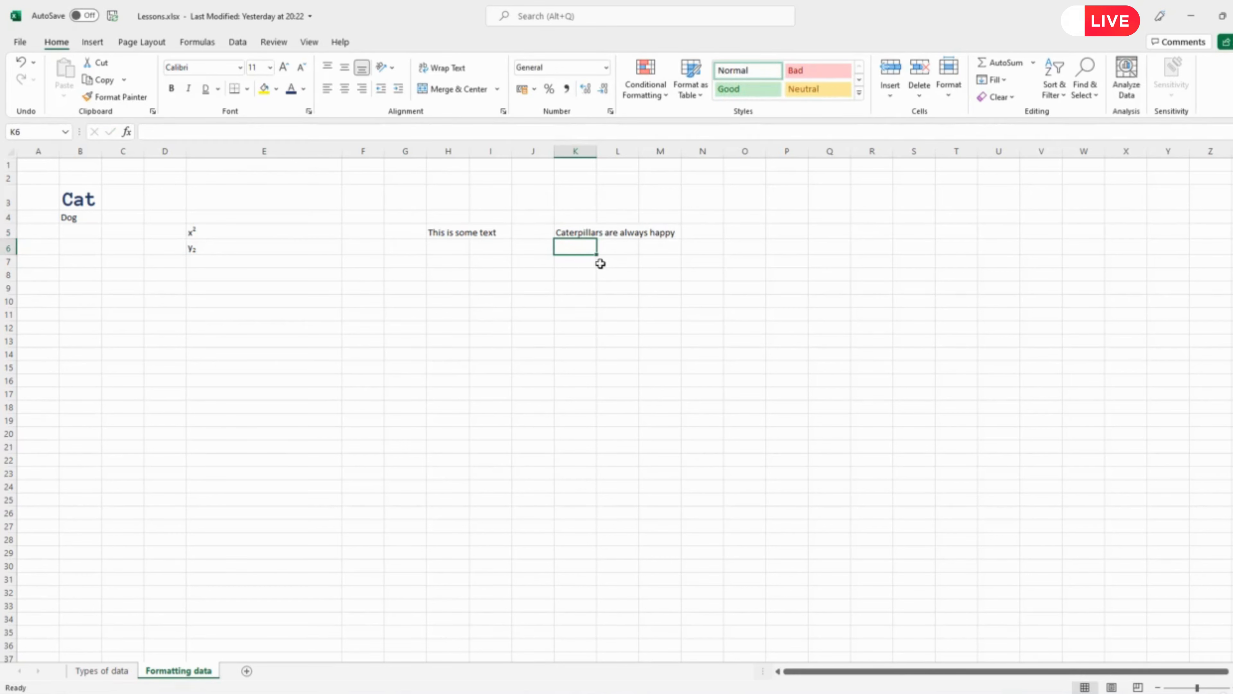
- Merge and center cells K5 to M5 so the caterpillar sentence sits in one cell
{"action": "left_click", "coordinate": [586, 230]}
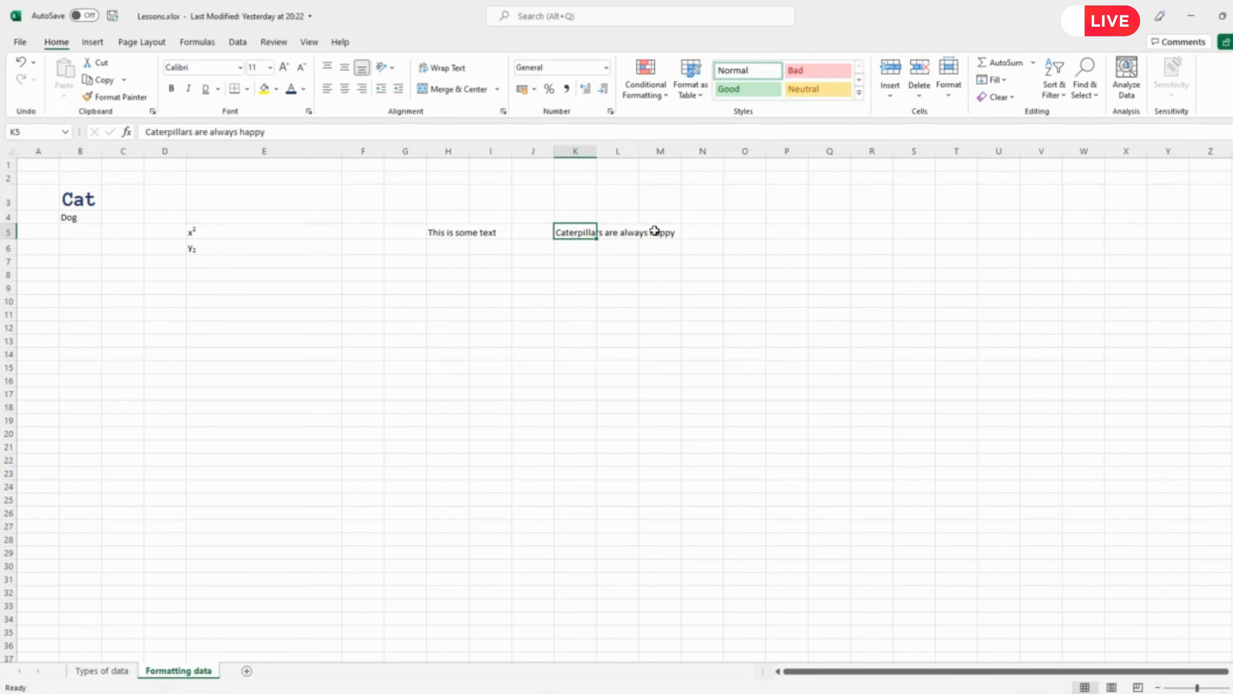
{"action": "left_click", "coordinate": [655, 231]}
{"action": "left_click_drag", "start_coordinate": [649, 231], "coordinate": [586, 231]}
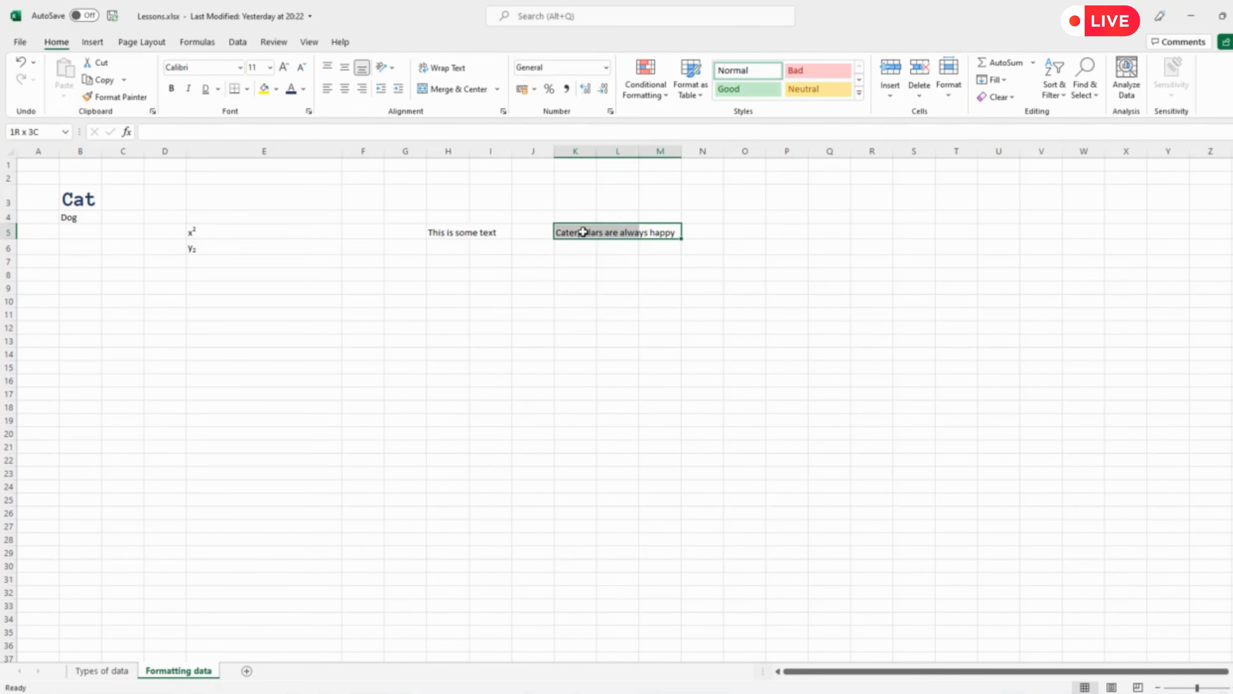
{"action": "left_click", "coordinate": [625, 339]}
{"action": "left_click", "coordinate": [573, 233]}
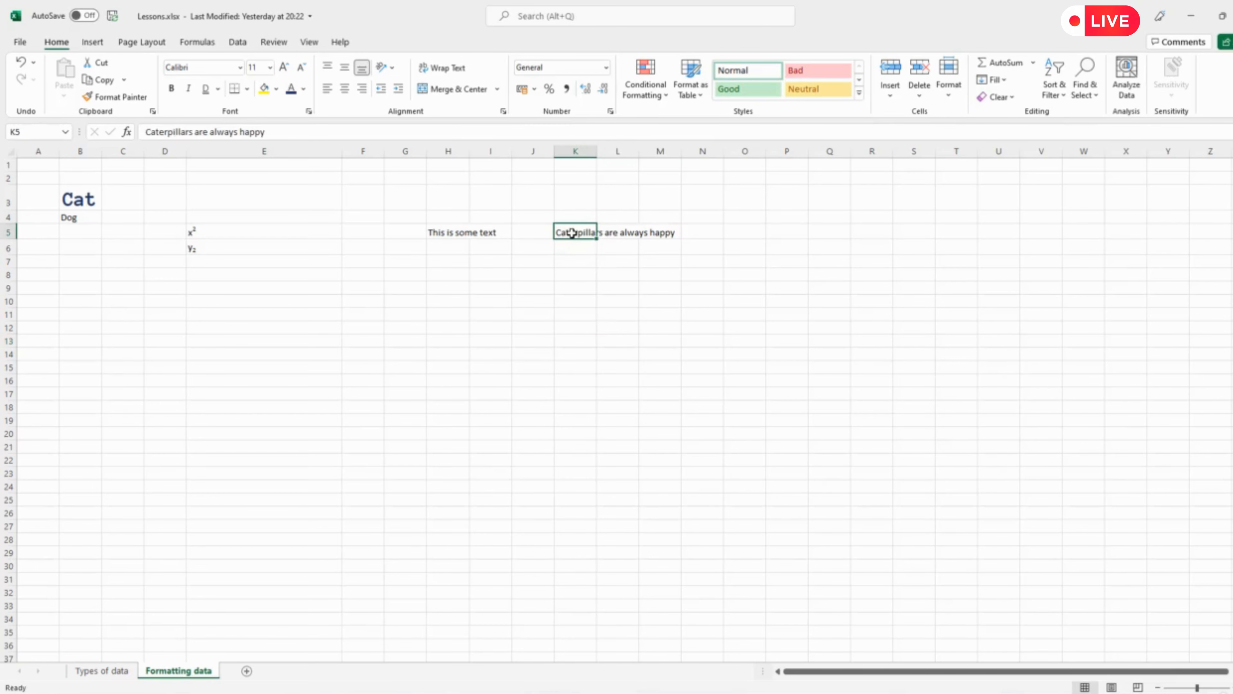
{"action": "left_click_drag", "start_coordinate": [572, 233], "coordinate": [659, 232]}
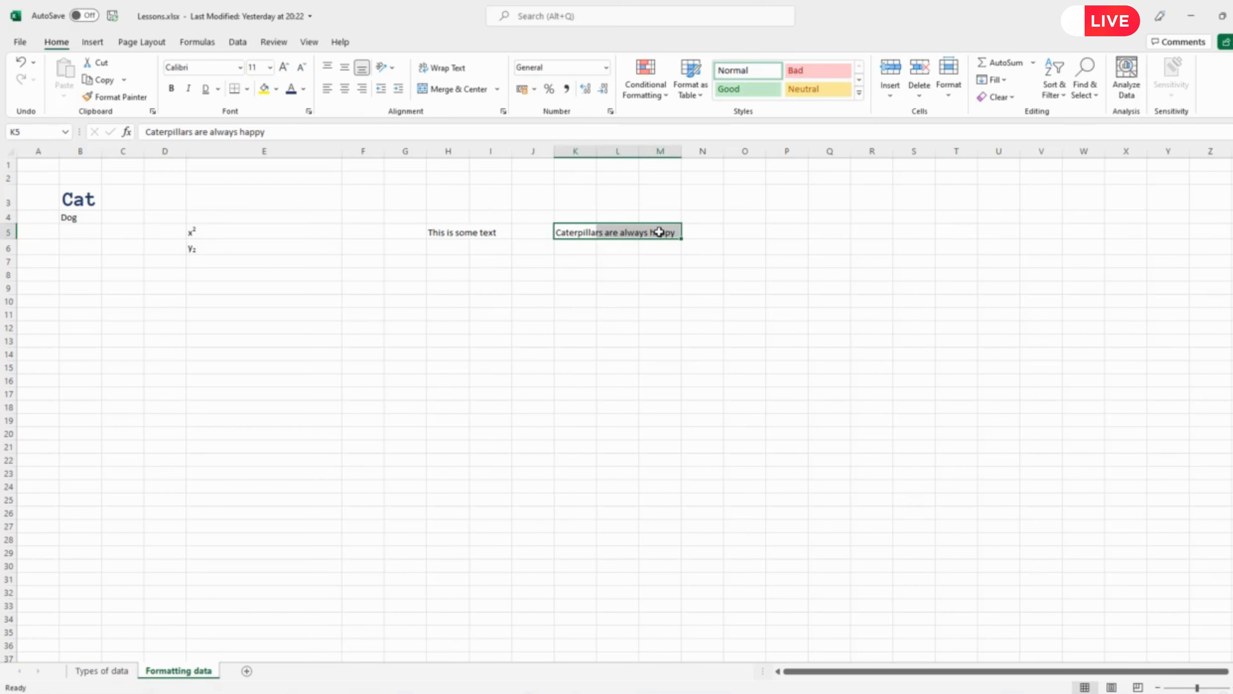
{"action": "left_click", "coordinate": [451, 90]}
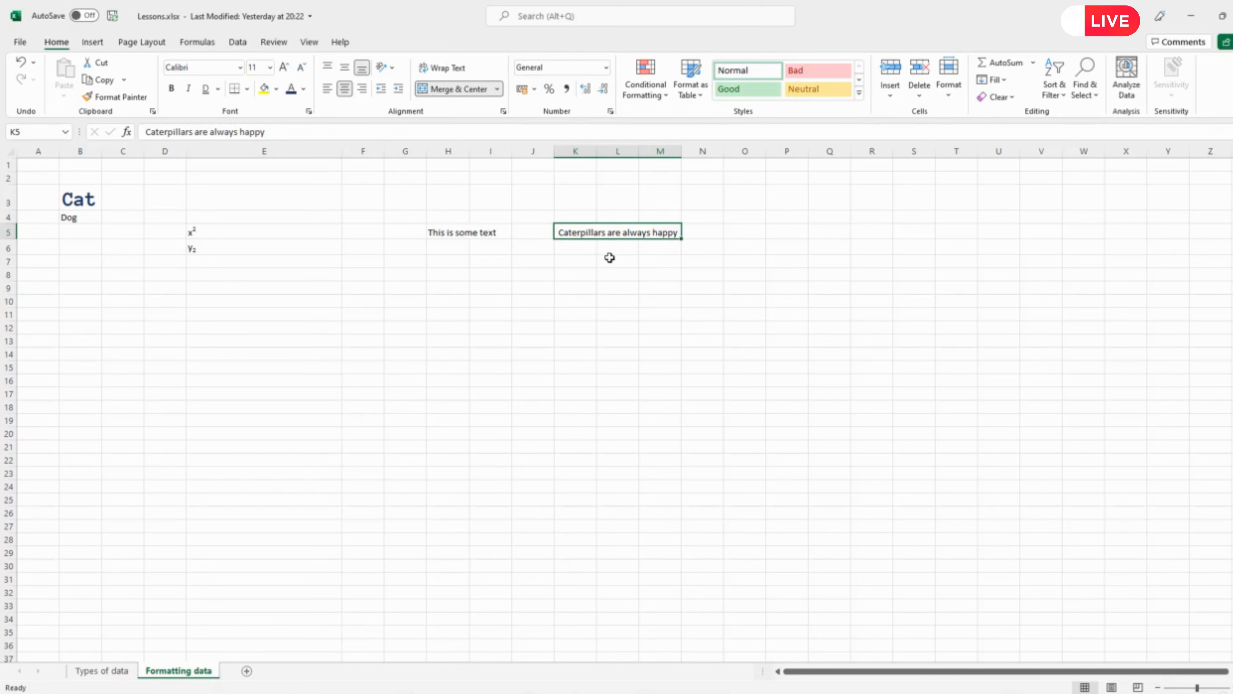
{"action": "left_click", "coordinate": [614, 253]}
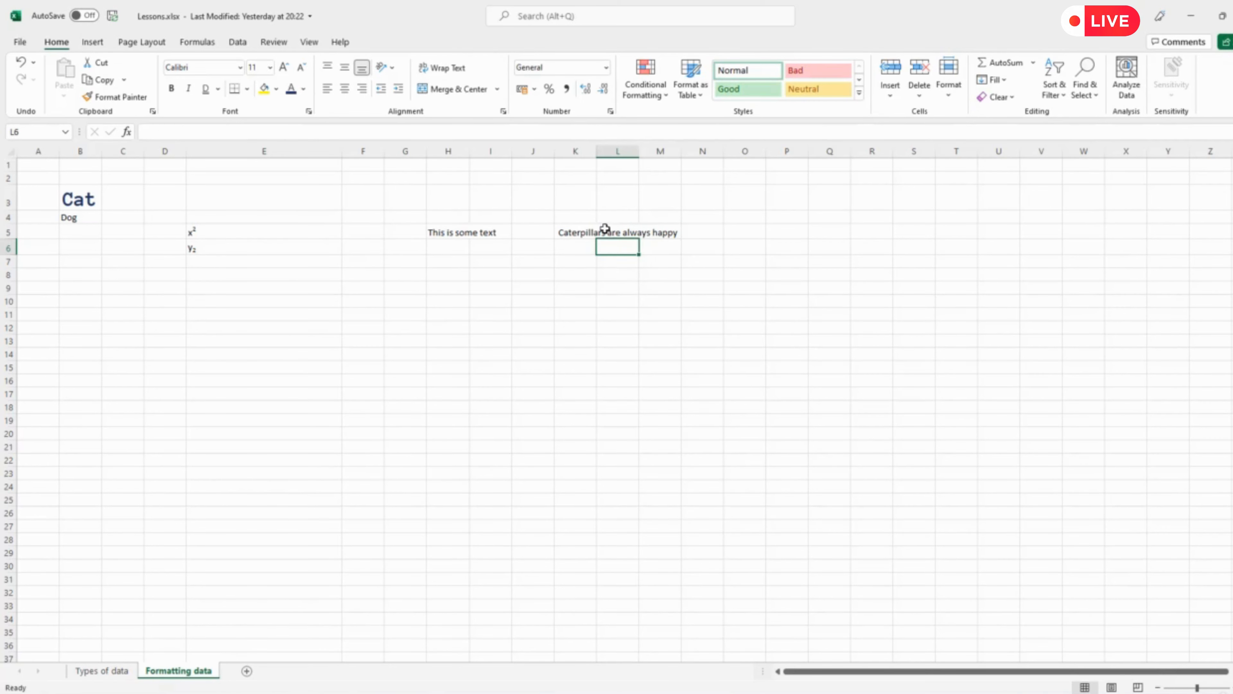
- Widen column M to roughly two and a half times its width, stretching the merged cell in row 5
{"action": "left_click", "coordinate": [607, 232]}
{"action": "left_click_drag", "start_coordinate": [681, 149], "coordinate": [750, 150]}
{"action": "left_click", "coordinate": [684, 330]}
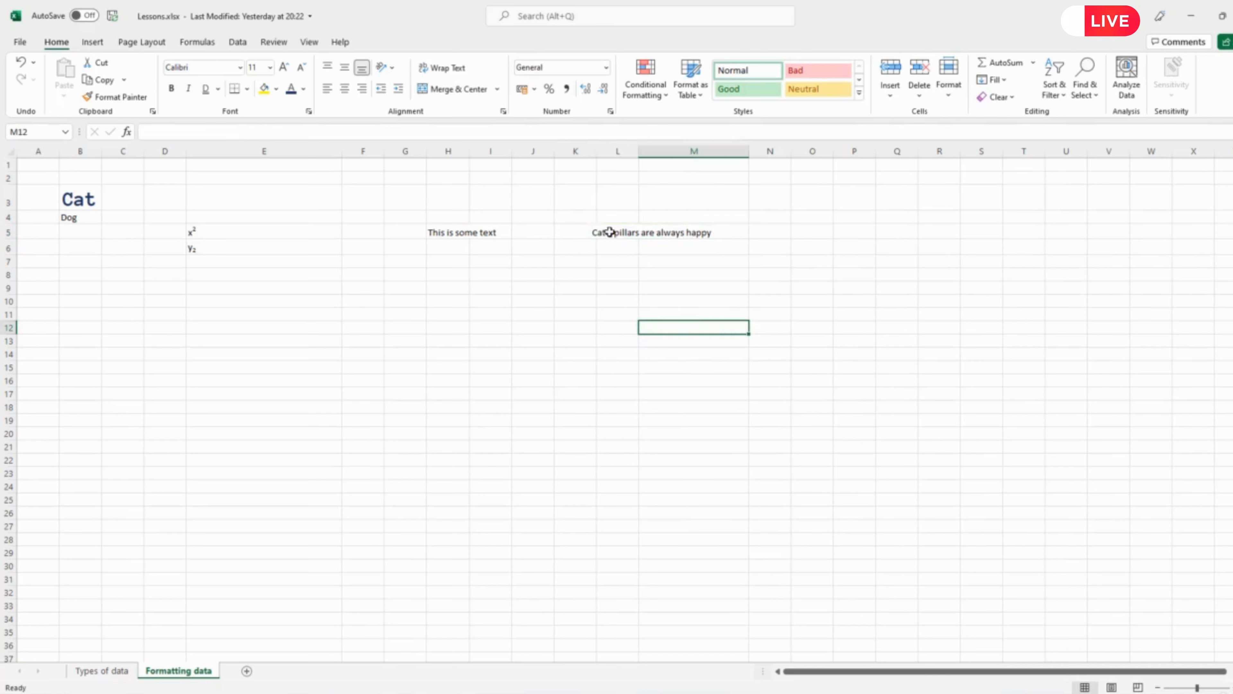
- Remove Merge & Center from the merged cell K5:M5, splitting it back into separate cells
{"action": "left_click", "coordinate": [624, 233]}
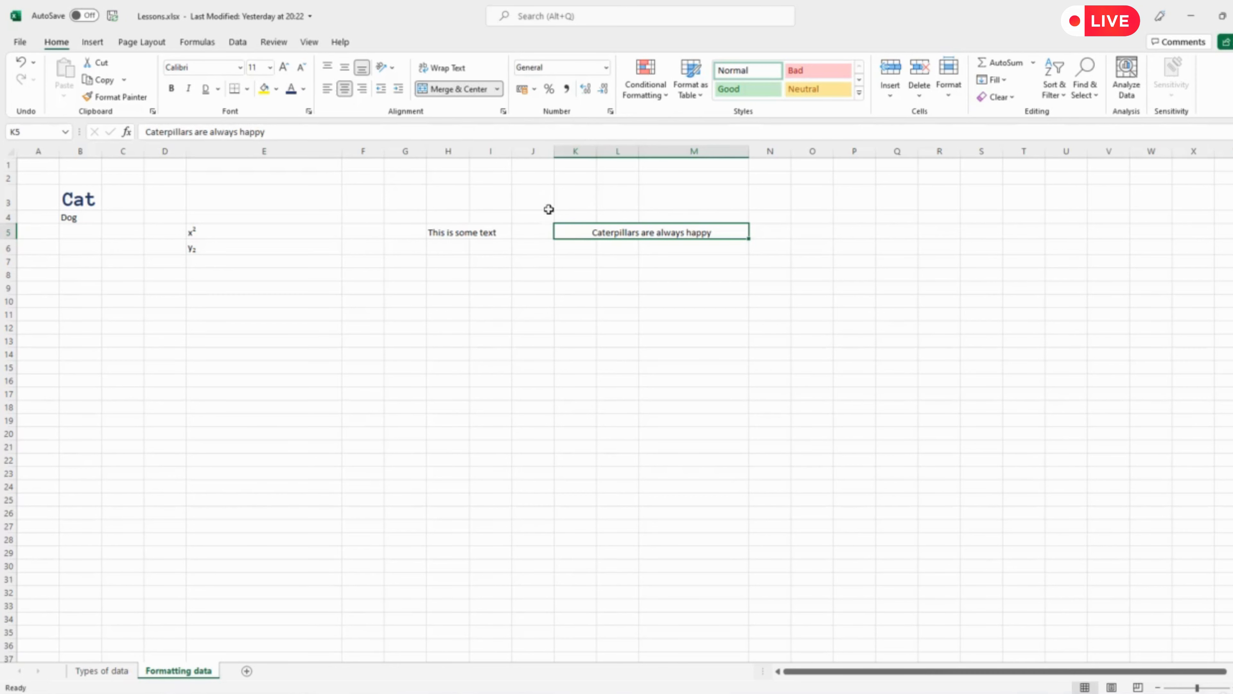
{"action": "left_click", "coordinate": [459, 89]}
{"action": "left_click", "coordinate": [678, 332]}
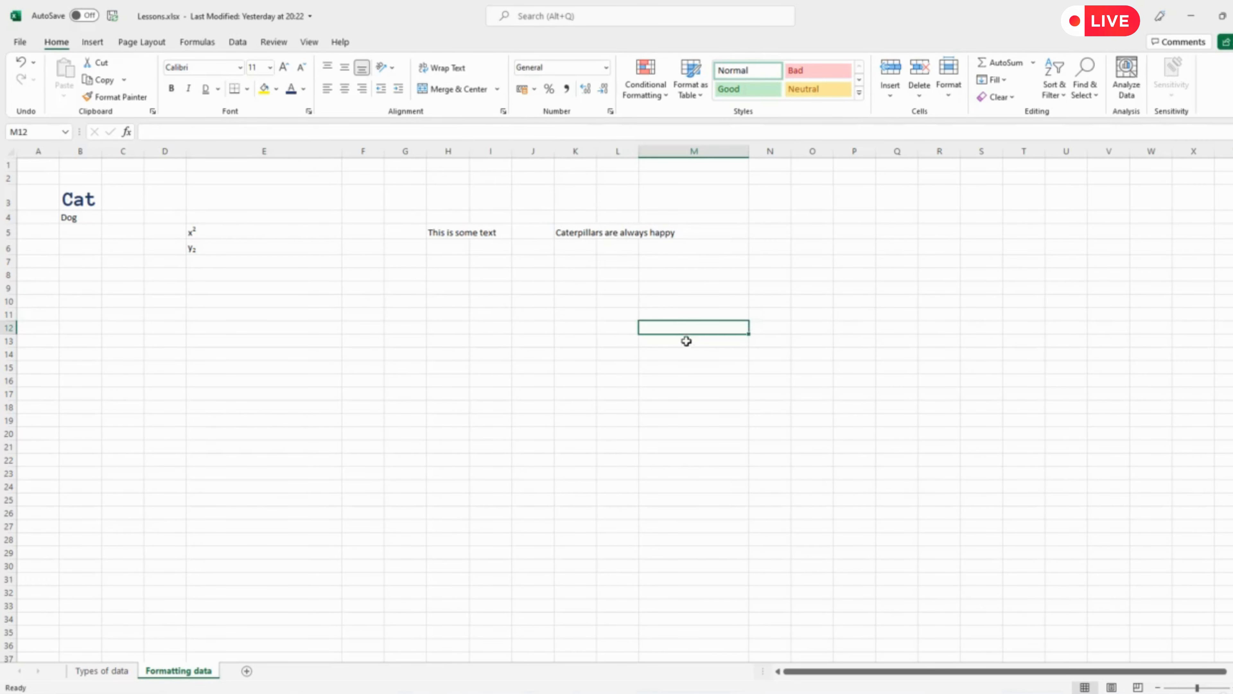
{"action": "left_click", "coordinate": [570, 233]}
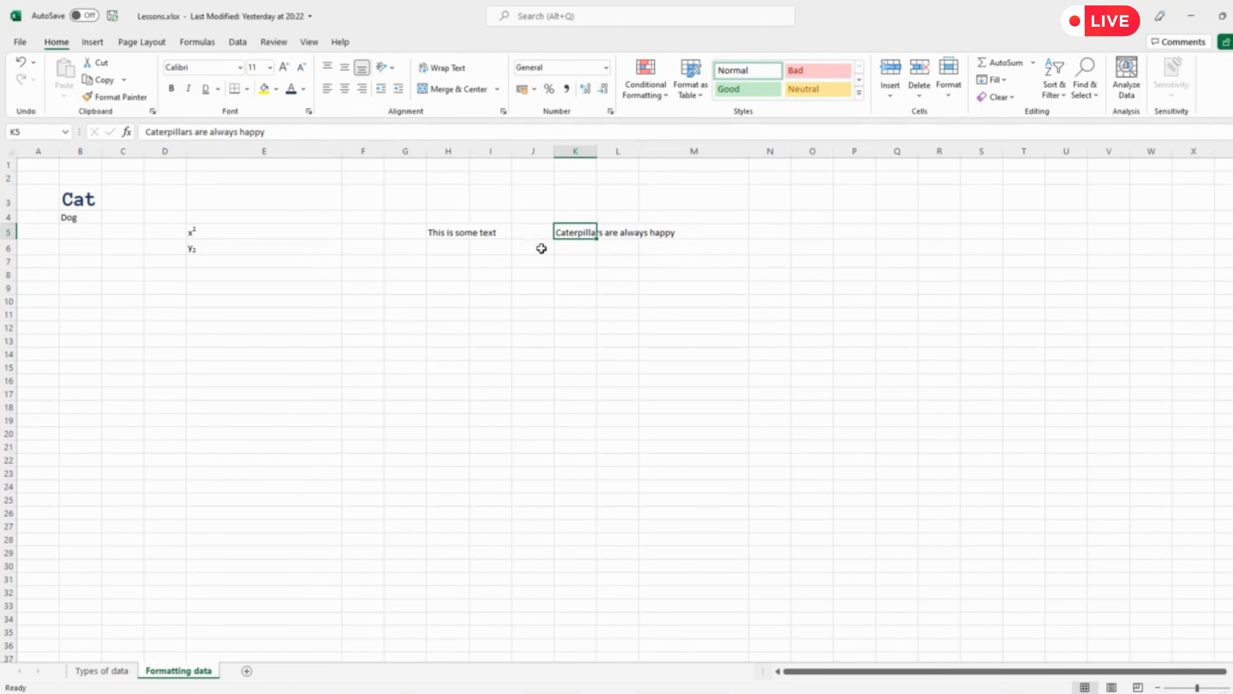